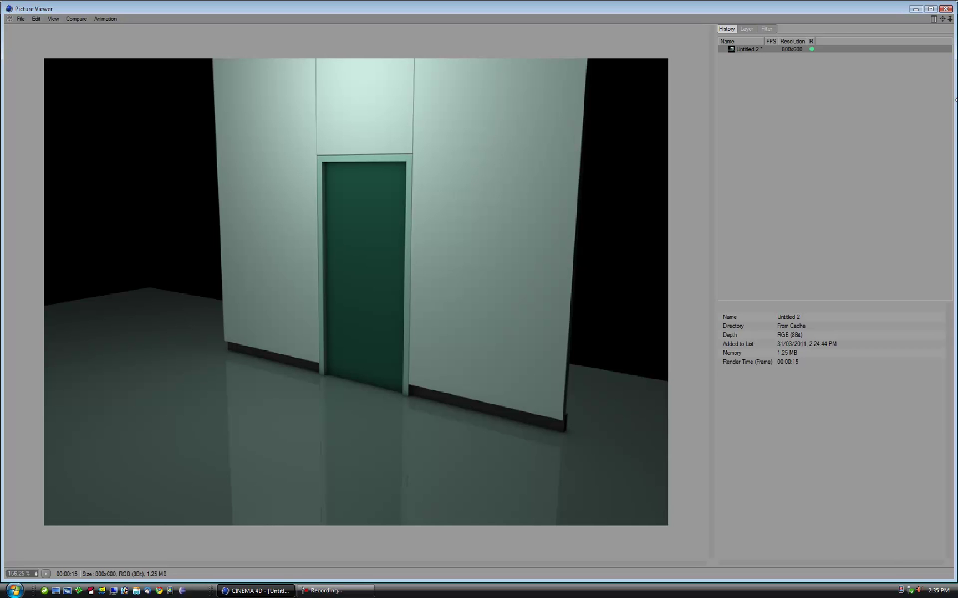
- Close the rendered picture, then add a cube sized 400 m in X, 900 m in Y and 30 m in Z
{"action": "left_click", "coordinate": [945, 9]}
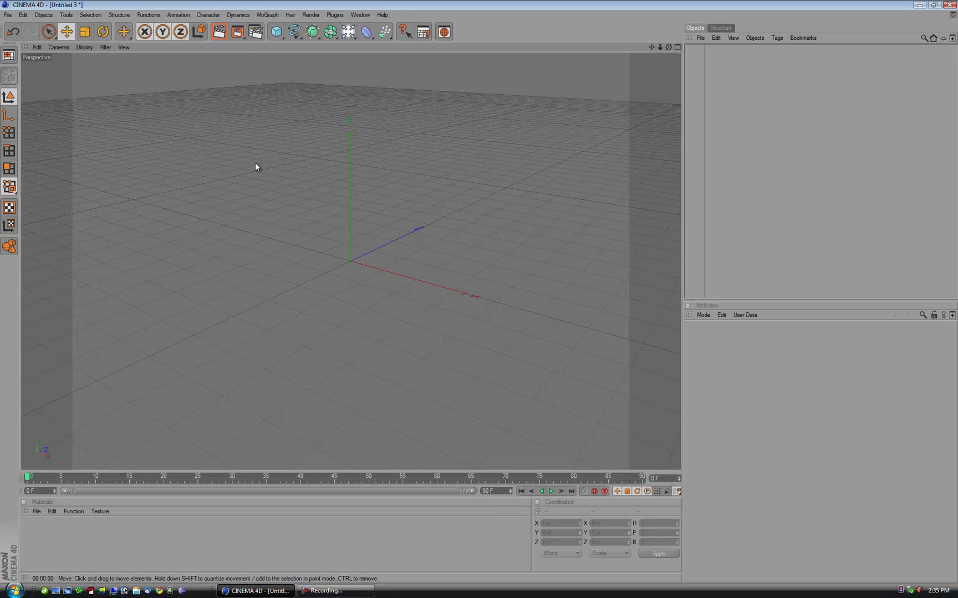
{"action": "left_click", "coordinate": [275, 32]}
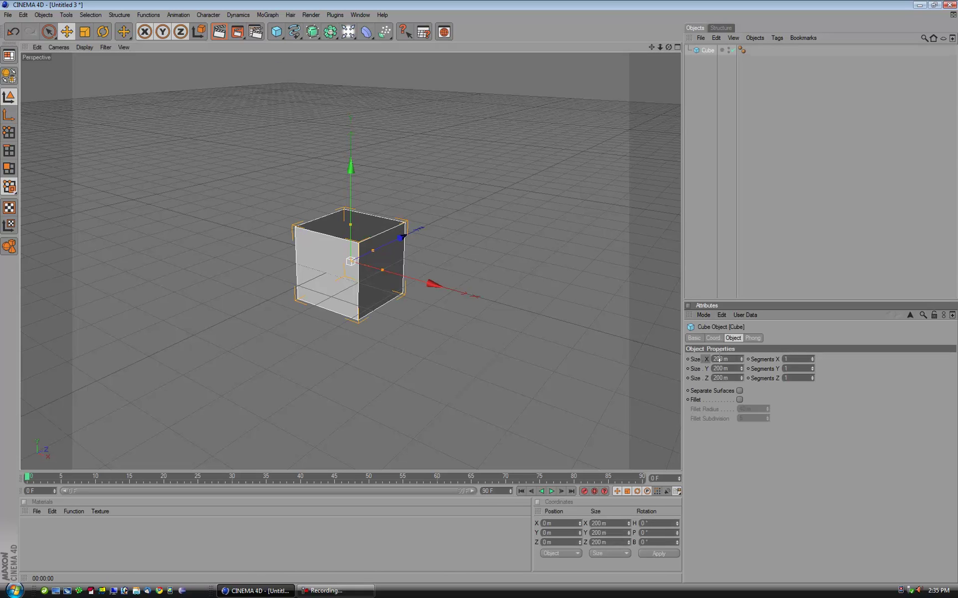
{"action": "type", "text": "400"}
{"action": "key", "text": "Tab"}
{"action": "type", "text": "900"}
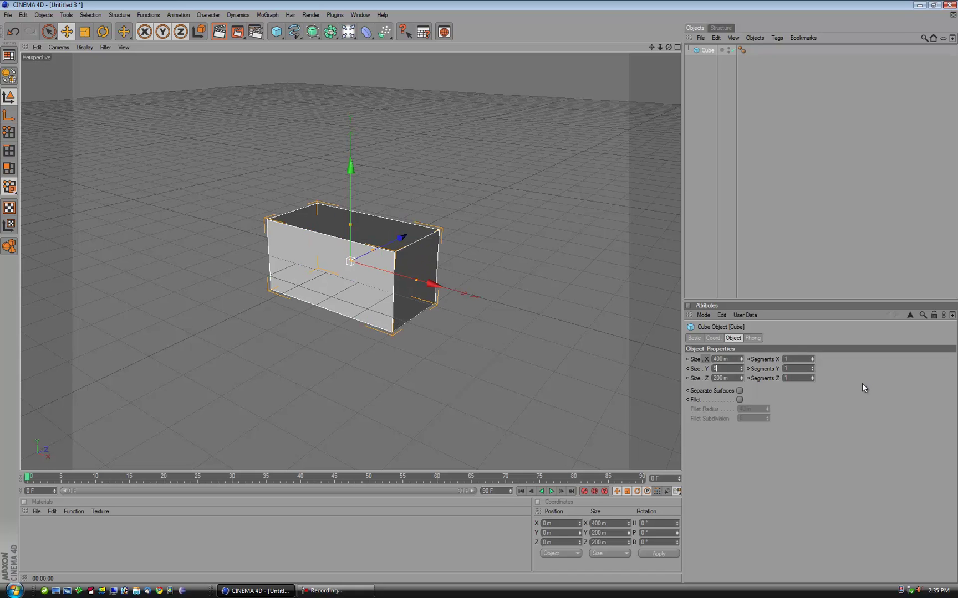
{"action": "key", "text": "Tab"}
{"action": "type", "text": "30"}
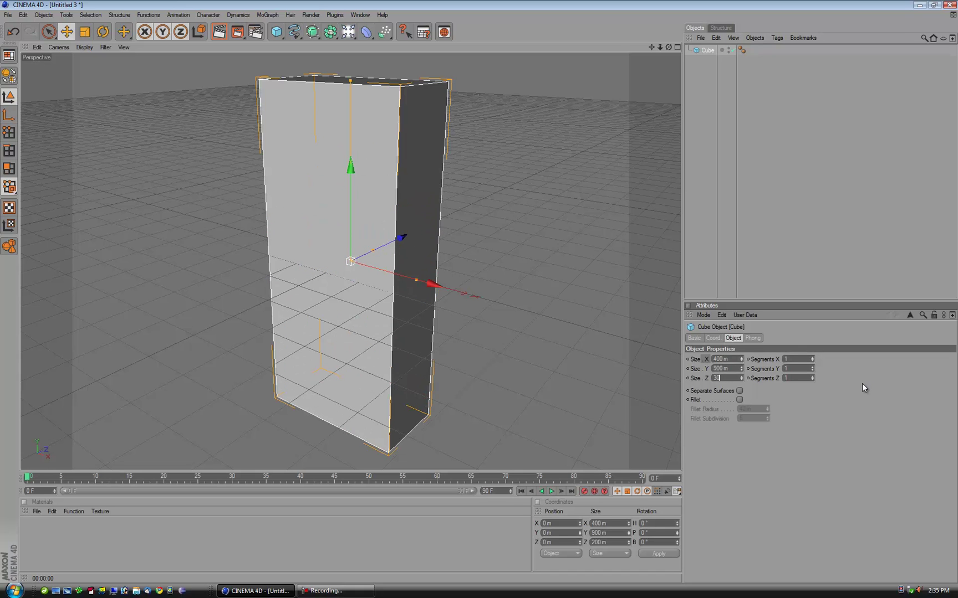
{"action": "key", "text": "Return"}
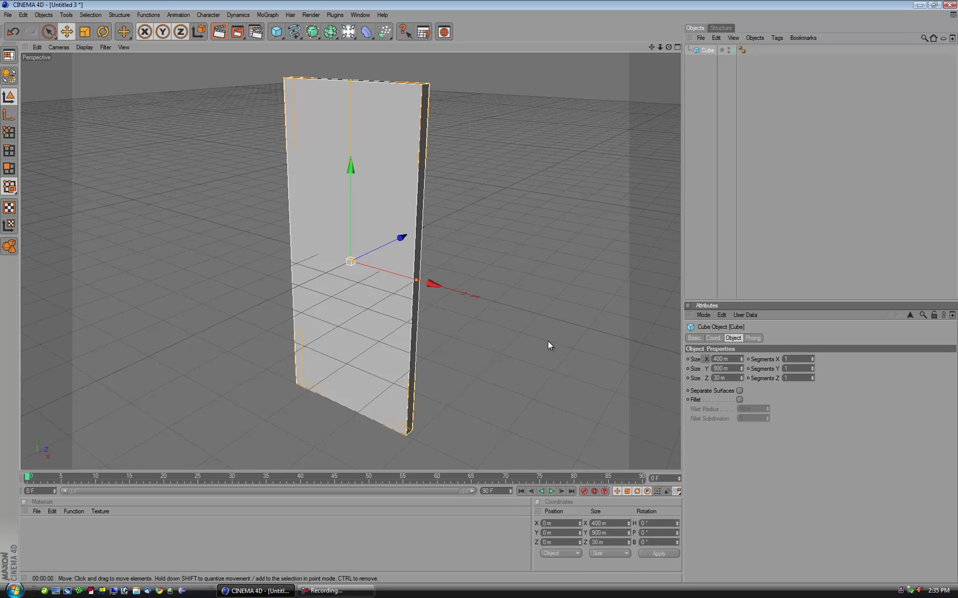
- Duplicate the cube in place and set the copy's X size to 25 m
{"action": "left_click_drag", "start_coordinate": [420, 344], "coordinate": [479, 292], "text": "alt"}
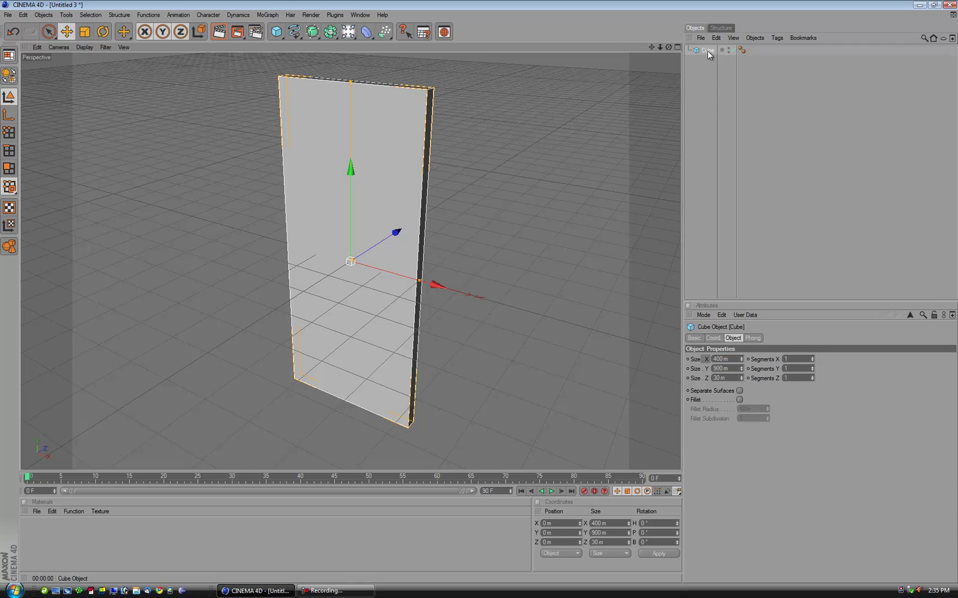
{"action": "key", "text": "ctrl+c"}
{"action": "key", "text": "ctrl+v"}
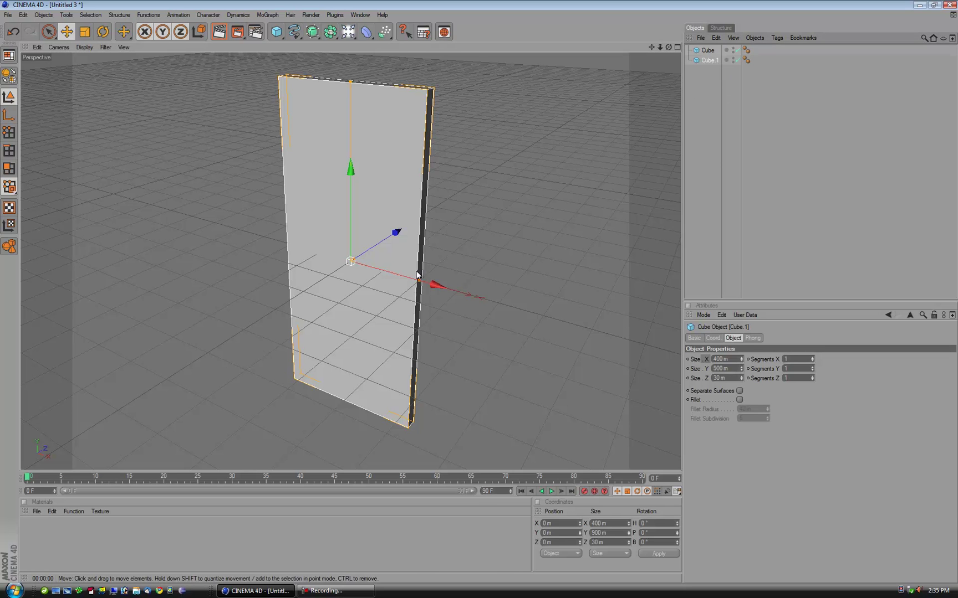
{"action": "left_click_drag", "start_coordinate": [430, 285], "coordinate": [479, 291]}
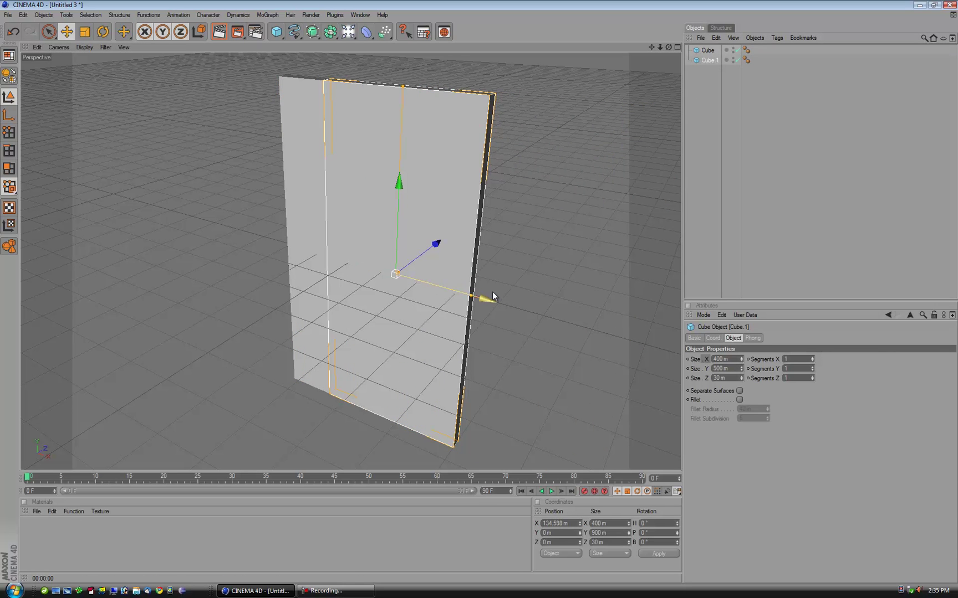
{"action": "key", "text": "ctrl+z"}
{"action": "left_click", "coordinate": [709, 60]}
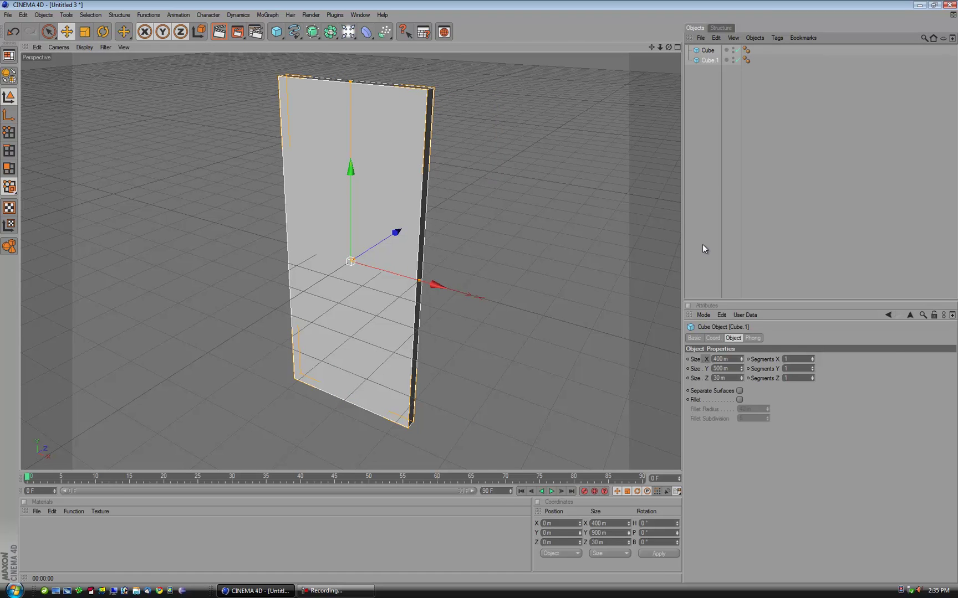
{"action": "left_click", "coordinate": [732, 360]}
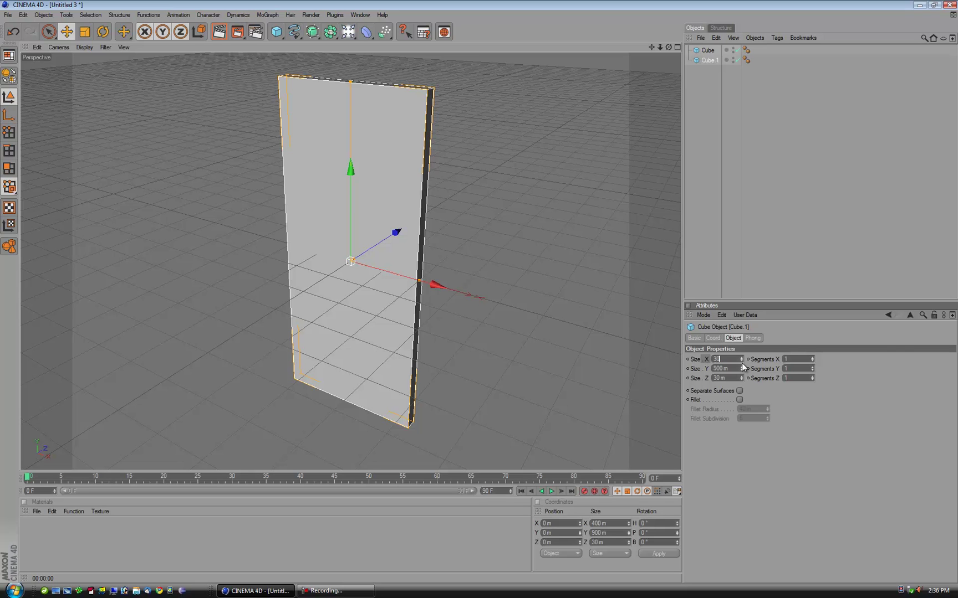
{"action": "key", "text": "Tab"}
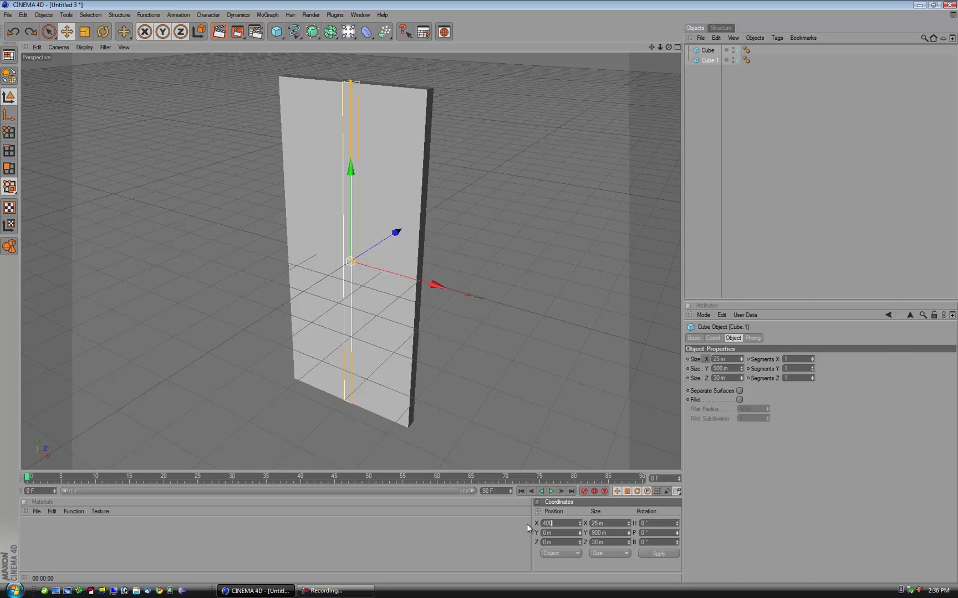
- Set the narrow copy's X position to 212.5 m so it sits against the slab's side edge
{"action": "type", "text": "+12.5"}
{"action": "key", "text": "Return"}
{"action": "left_click", "coordinate": [527, 523]}
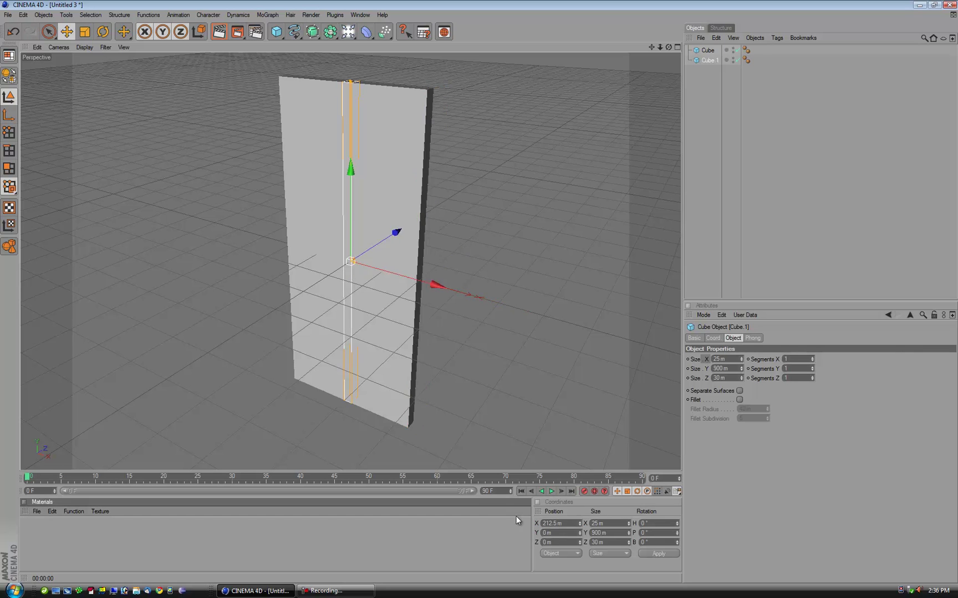
- Examine in the top and perspective views how the narrow piece meets the large slab's side edge
{"action": "key", "text": "F2"}
{"action": "key", "text": "F4"}
{"action": "key", "text": "F2"}
{"action": "key", "text": "o"}
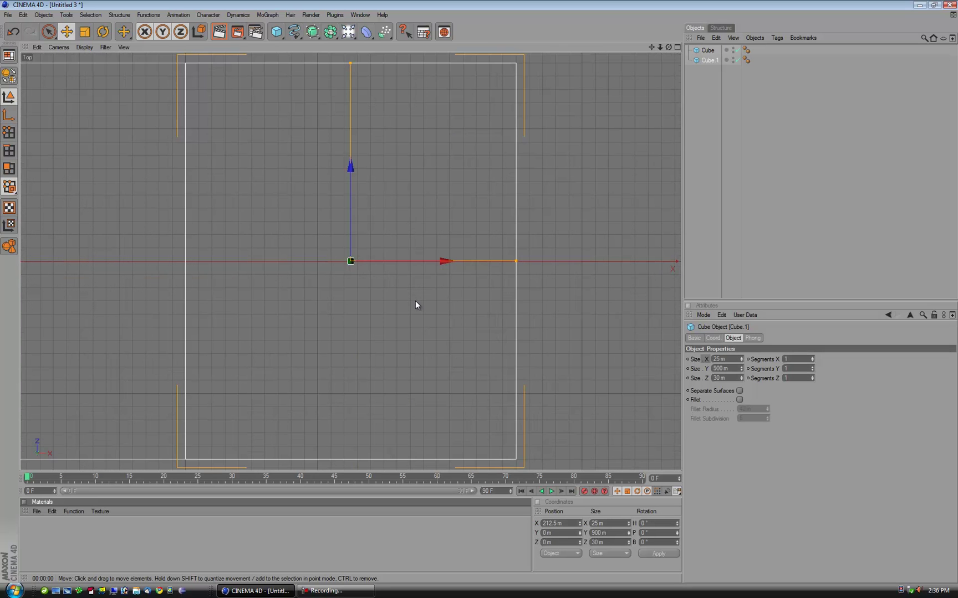
{"action": "left_click_drag", "start_coordinate": [433, 262], "coordinate": [479, 293]}
{"action": "key", "text": "ctrl+z"}
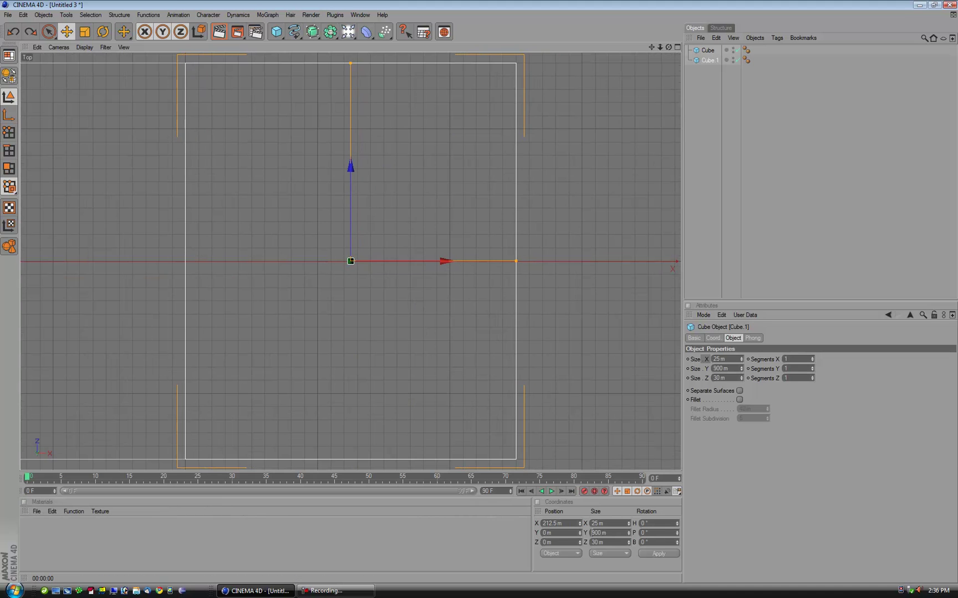
{"action": "scroll", "coordinate": [323, 229], "scroll_direction": "down", "scroll_amount": 5}
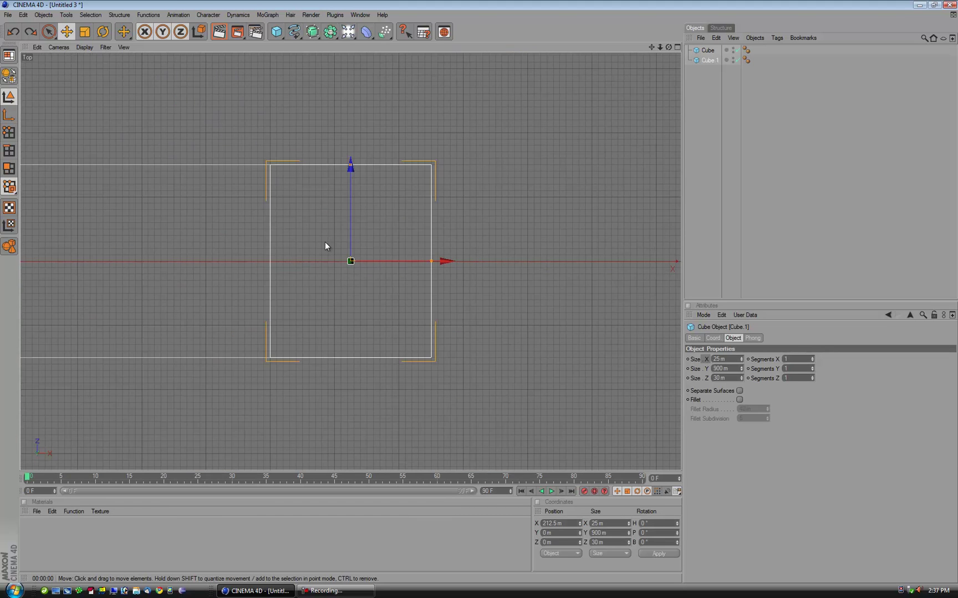
{"action": "key", "text": "F1"}
{"action": "left_click_drag", "start_coordinate": [337, 237], "coordinate": [479, 292], "text": "alt"}
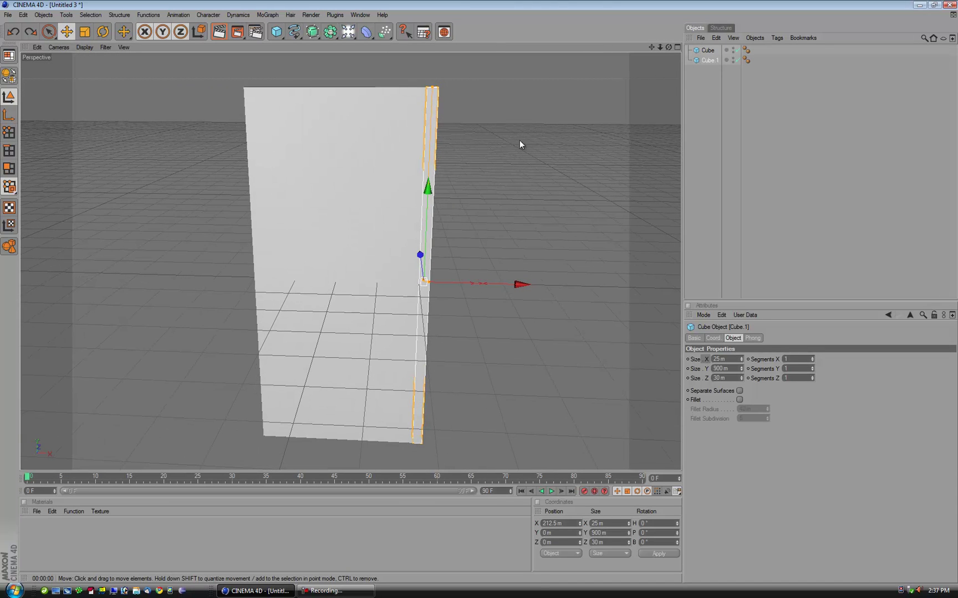
- Rename the large cube as Door and the narrow piece as Right Frame
{"action": "double_click", "coordinate": [708, 50]}
{"action": "type", "text": "Door"}
{"action": "double_click", "coordinate": [710, 60]}
{"action": "type", "text": "Fight Frame"}
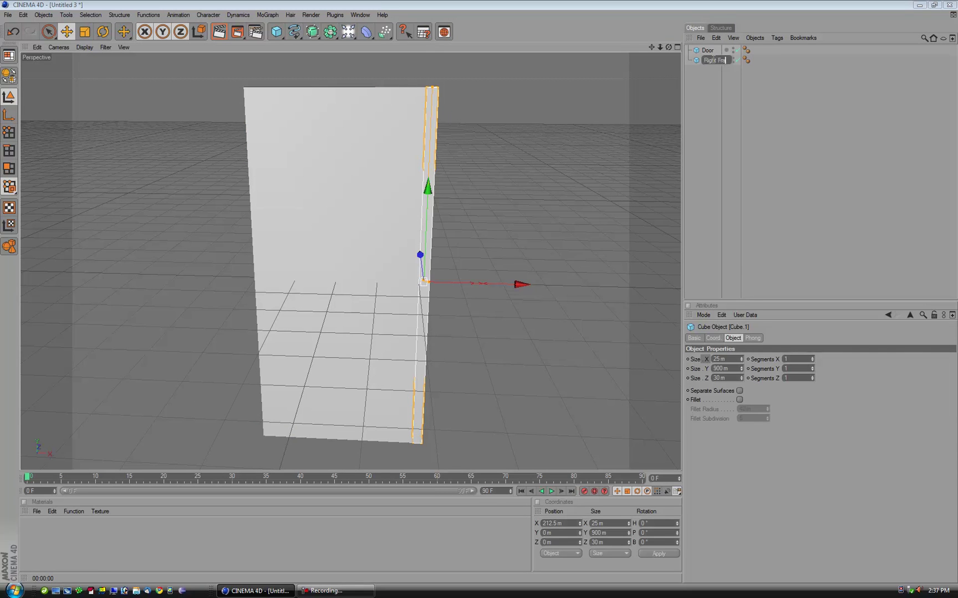
{"action": "key", "text": "Return"}
- Duplicate Right Frame and set the copy's X position to -212.5 m
{"action": "left_click_drag", "start_coordinate": [712, 59], "coordinate": [700, 98], "text": "ctrl"}
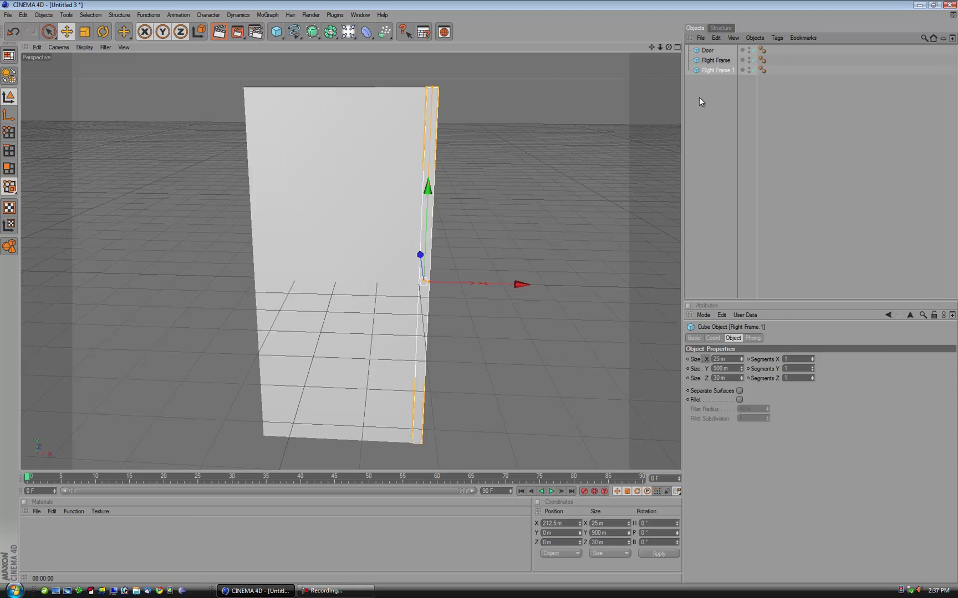
{"action": "left_click", "coordinate": [543, 523]}
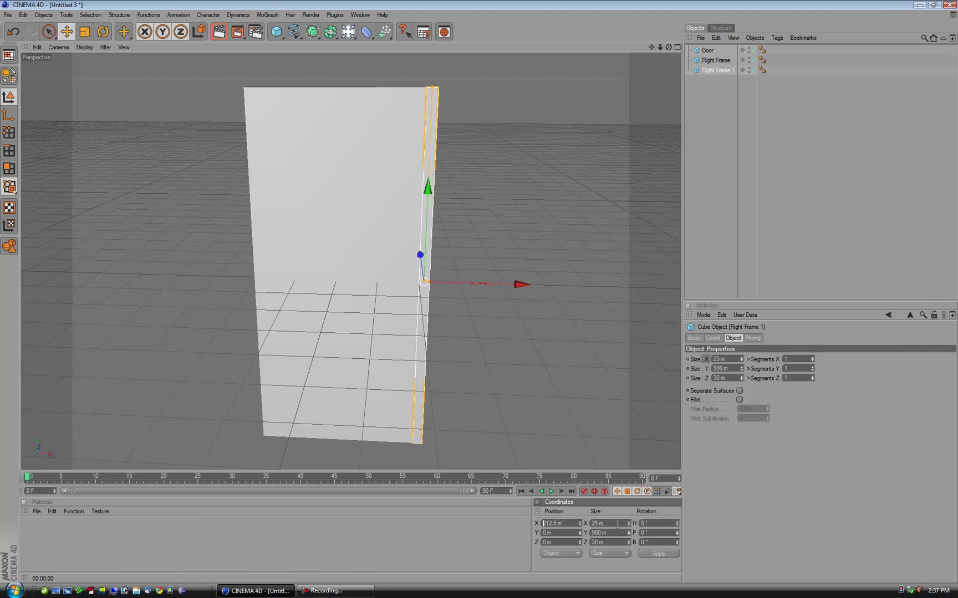
{"action": "type", "text": "-"}
{"action": "key", "text": "Return"}
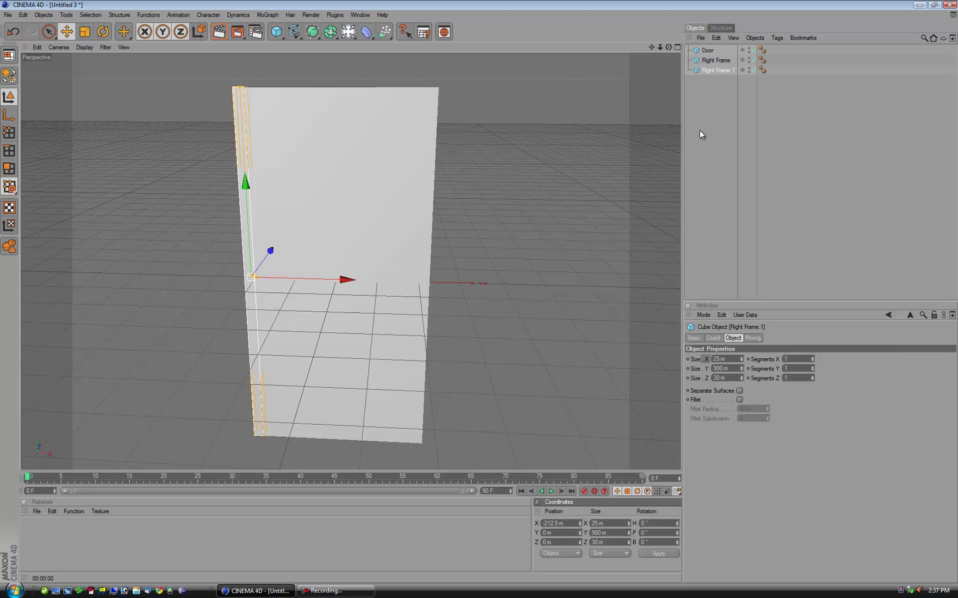
- Rename the copied frame piece as Left Frame
{"action": "double_click", "coordinate": [720, 70]}
{"action": "left_click_drag", "start_coordinate": [720, 71], "coordinate": [700, 73]}
{"action": "type", "text": "Left"}
{"action": "key", "text": "End"}
{"action": "key", "text": "BackSpace"}
{"action": "key", "text": "BackSpace"}
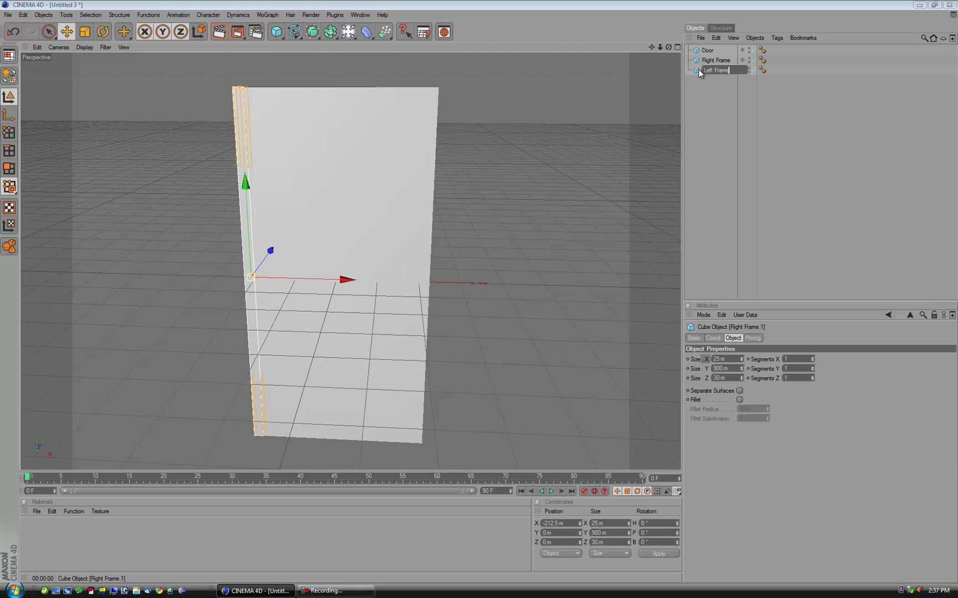
{"action": "key", "text": "Return"}
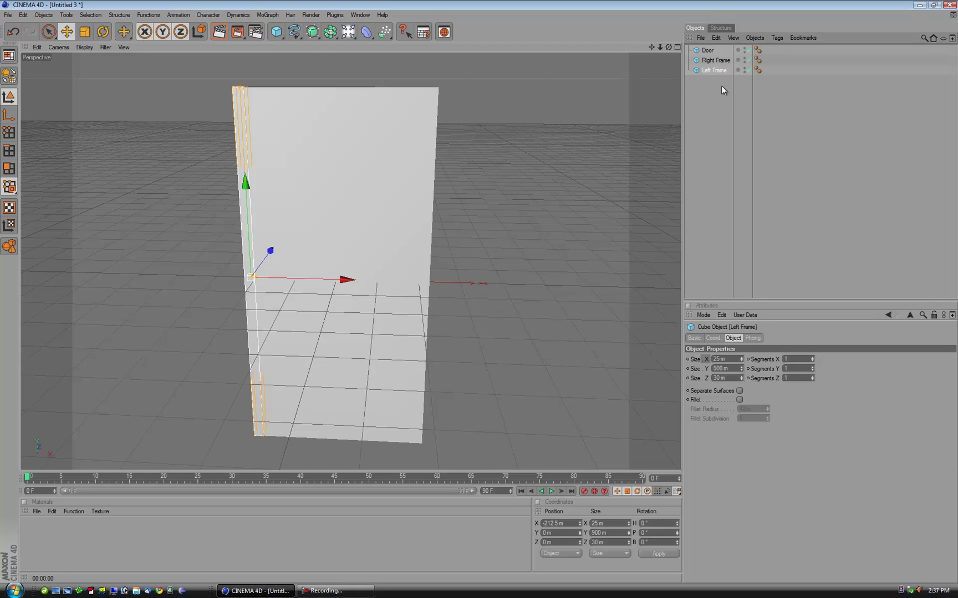
- Duplicate Left Frame and centre the copy on the door by setting its X position to 0 m
{"action": "left_click_drag", "start_coordinate": [712, 70], "coordinate": [706, 99], "text": "ctrl"}
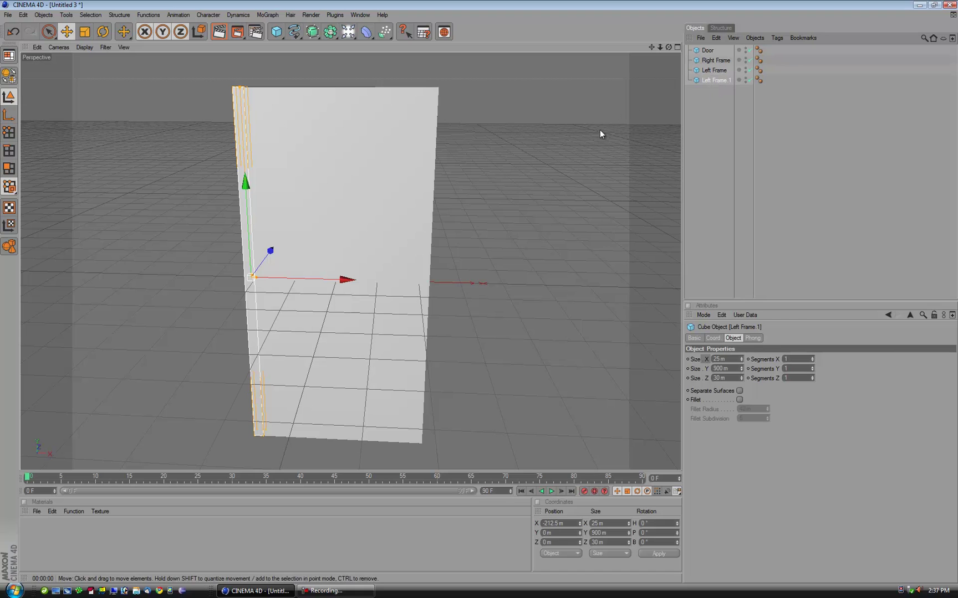
{"action": "left_click", "coordinate": [560, 523]}
{"action": "type", "text": "0"}
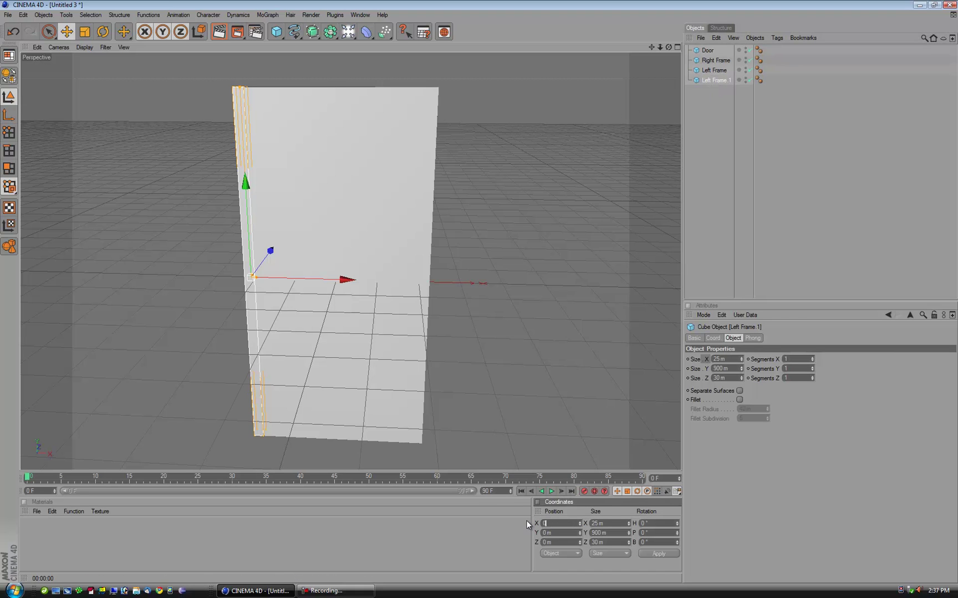
{"action": "key", "text": "Return"}
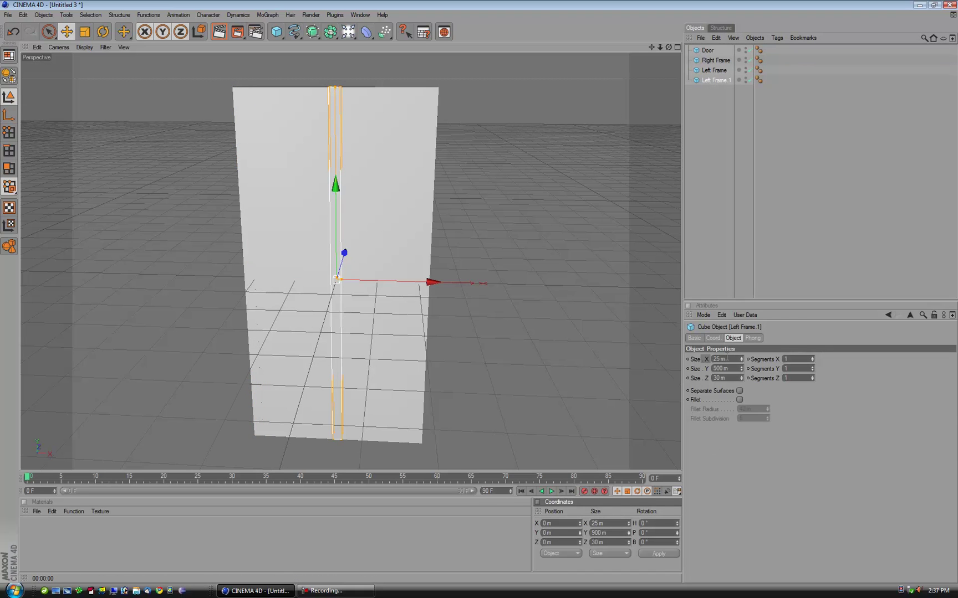
- Resize the centred frame copy to 450 m in X and 25 m in Y
{"action": "left_click", "coordinate": [723, 368]}
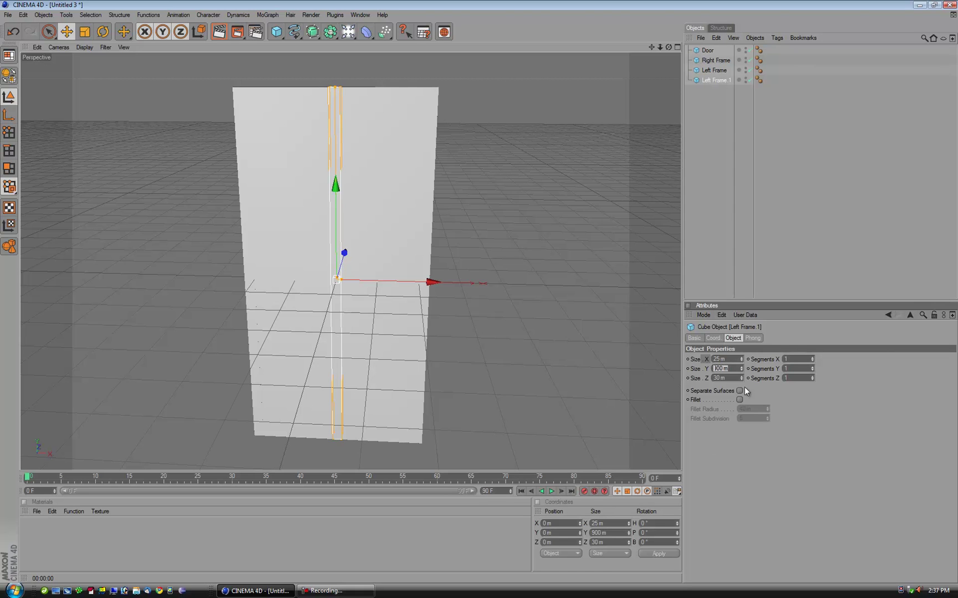
{"action": "type", "text": "25"}
{"action": "left_click", "coordinate": [723, 360]}
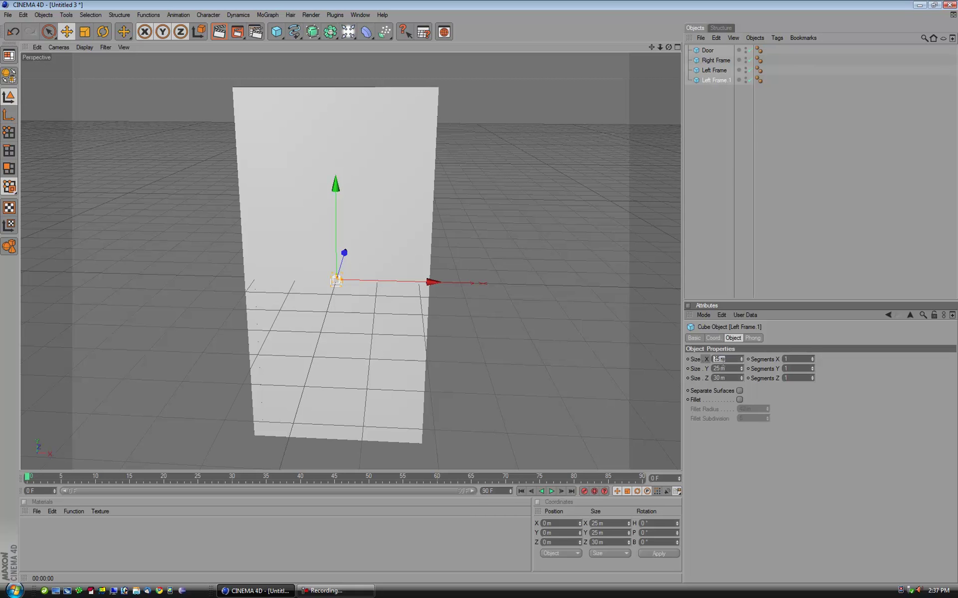
{"action": "type", "text": "450"}
{"action": "key", "text": "Return"}
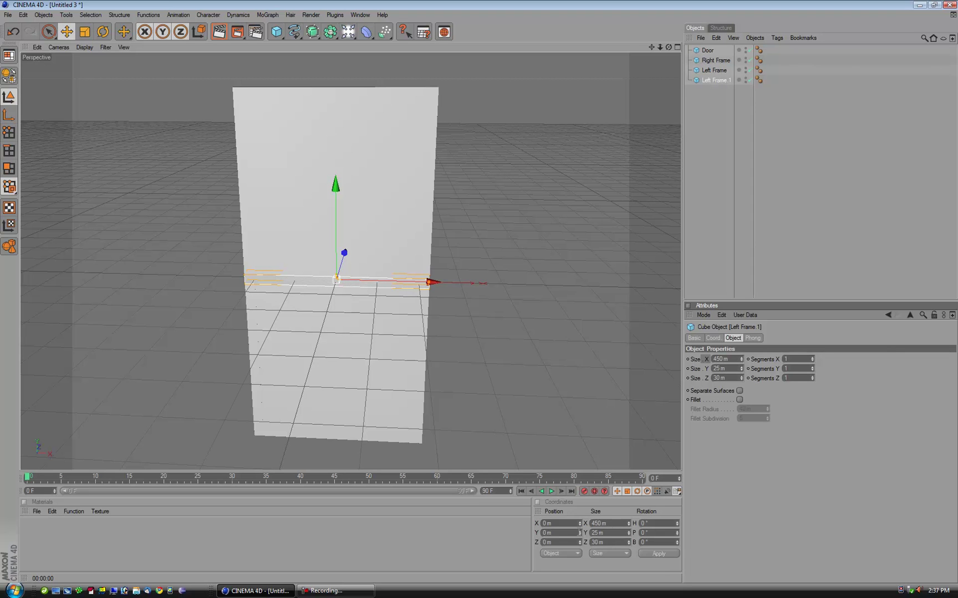
- Set the horizontal frame bar's Y position to 462.5 m so it rests on top of the door
{"action": "left_click", "coordinate": [558, 533]}
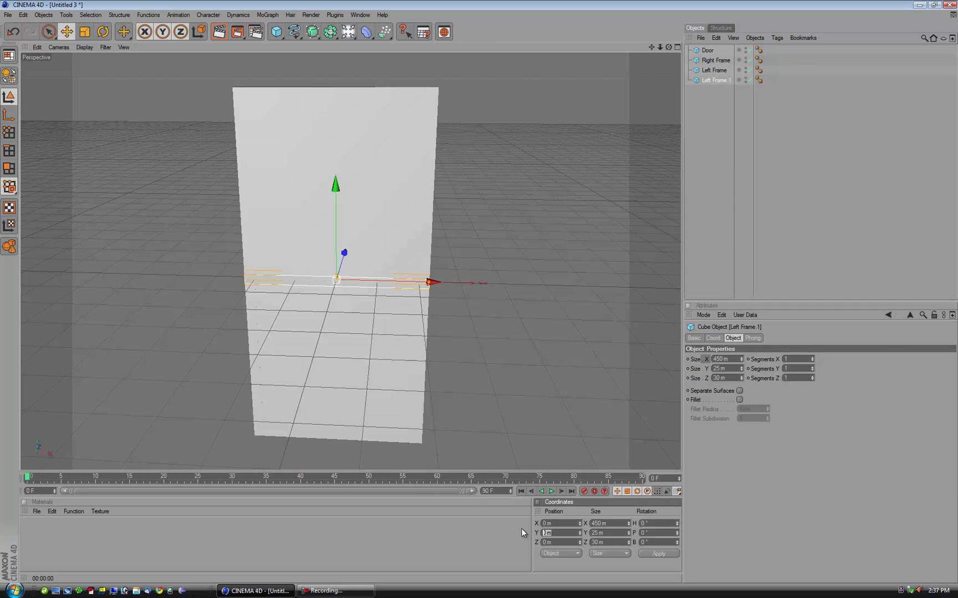
{"action": "type", "text": "450"}
{"action": "type", "text": "-"}
{"action": "type", "text": "25"}
{"action": "key", "text": "Return"}
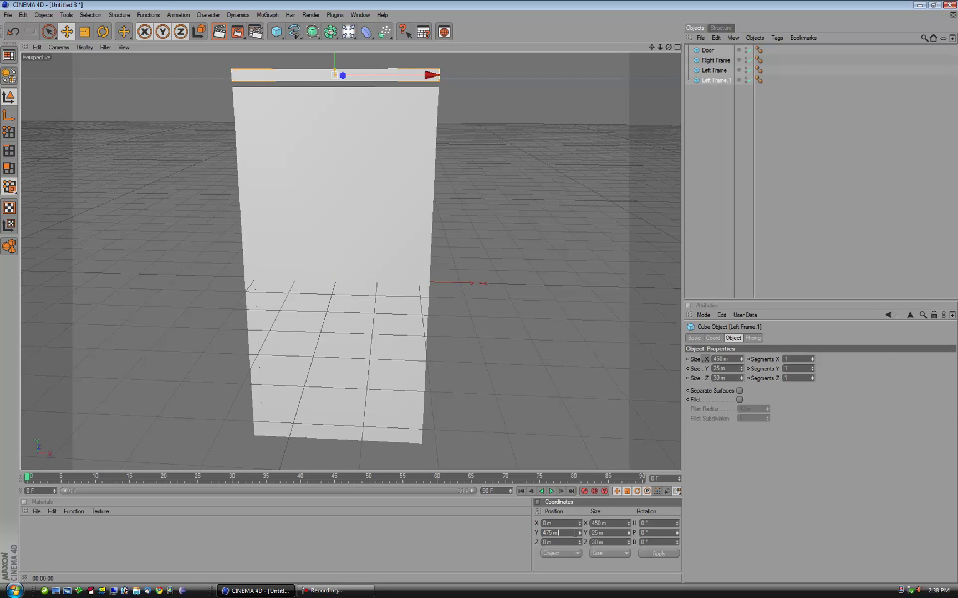
{"action": "left_click", "coordinate": [558, 532]}
{"action": "type", "text": "-12.5"}
{"action": "key", "text": "Return"}
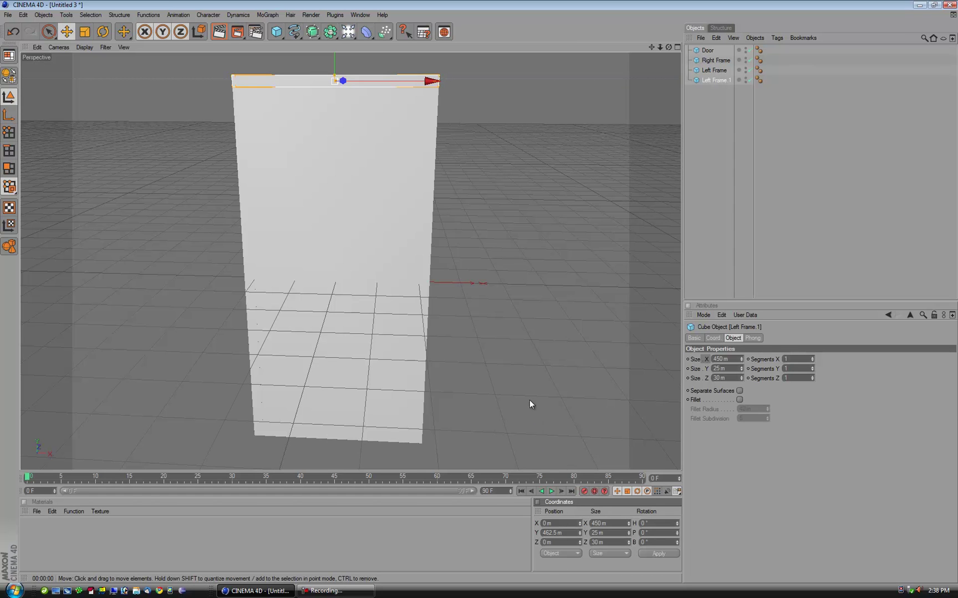
{"action": "key", "text": "ctrl+z"}
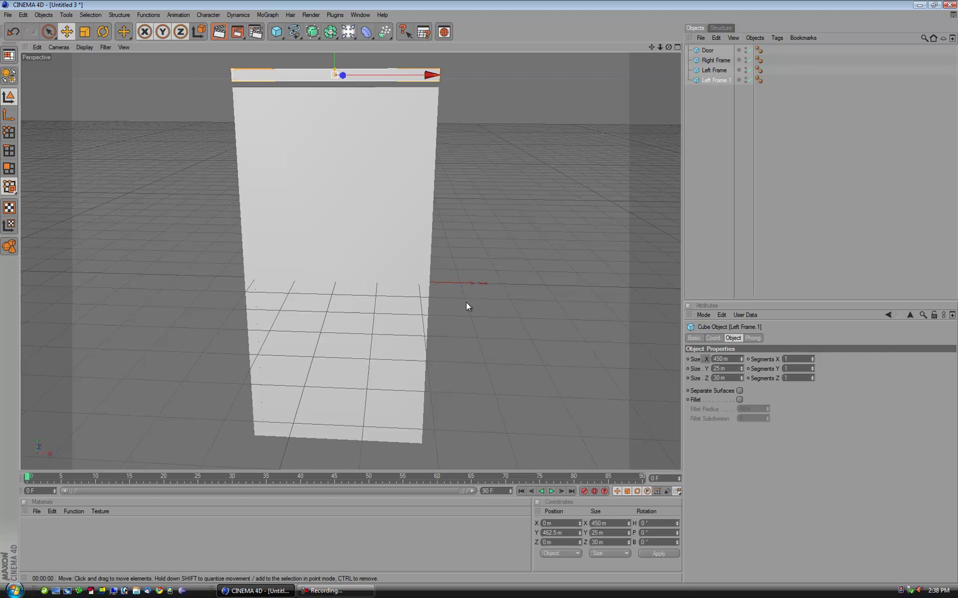
- Nudge the horizontal frame bar up to a Y position of about 463.1 m in the front view
{"action": "key", "text": "F4"}
{"action": "key", "text": "o"}
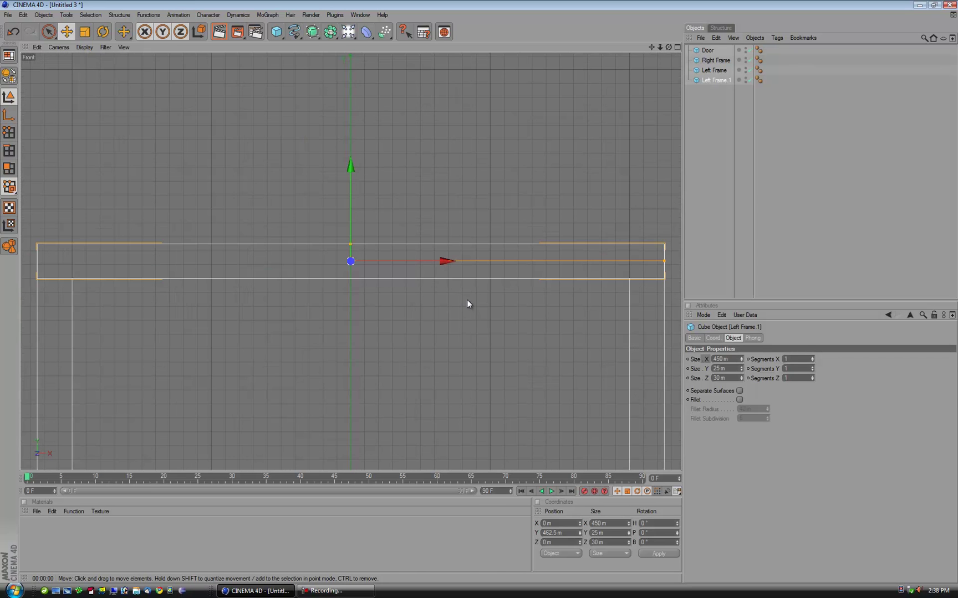
{"action": "scroll", "coordinate": [410, 299], "scroll_direction": "up", "scroll_amount": 4}
{"action": "scroll", "coordinate": [382, 304], "scroll_direction": "up", "scroll_amount": 4}
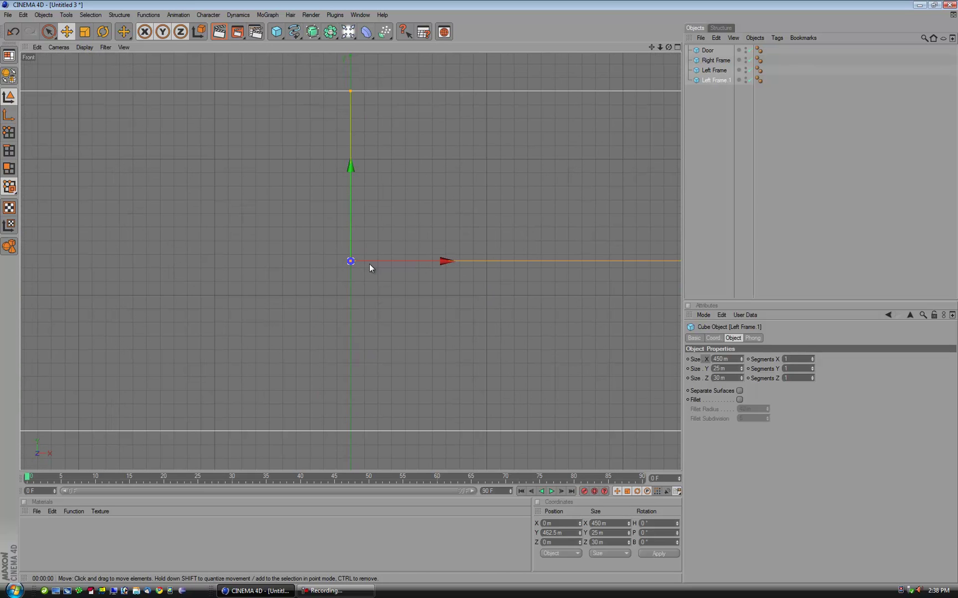
{"action": "left_click_drag", "start_coordinate": [352, 166], "coordinate": [351, 159]}
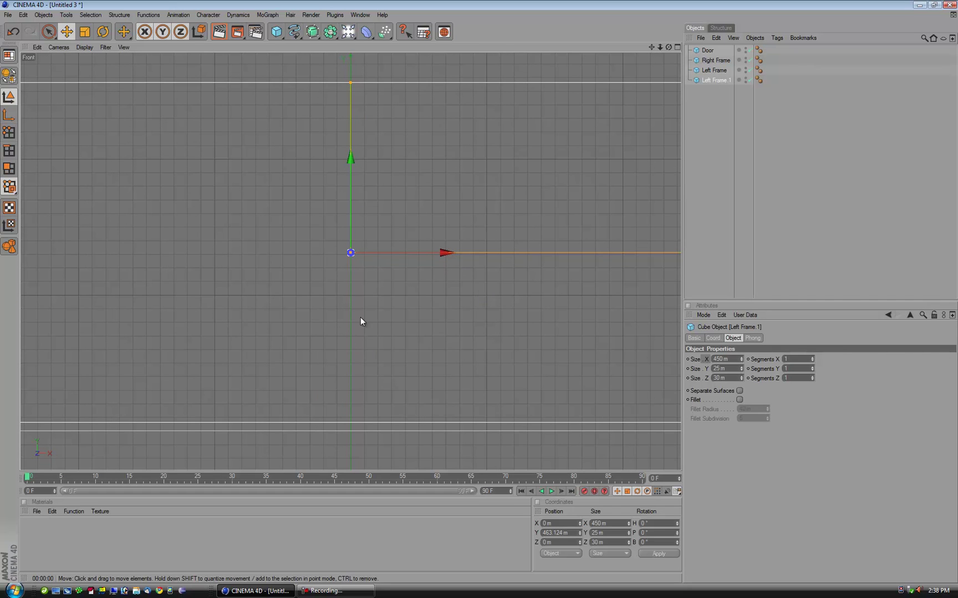
- Undo the last upward nudge of the horizontal frame bar
{"action": "key", "text": "ctrl+z"}
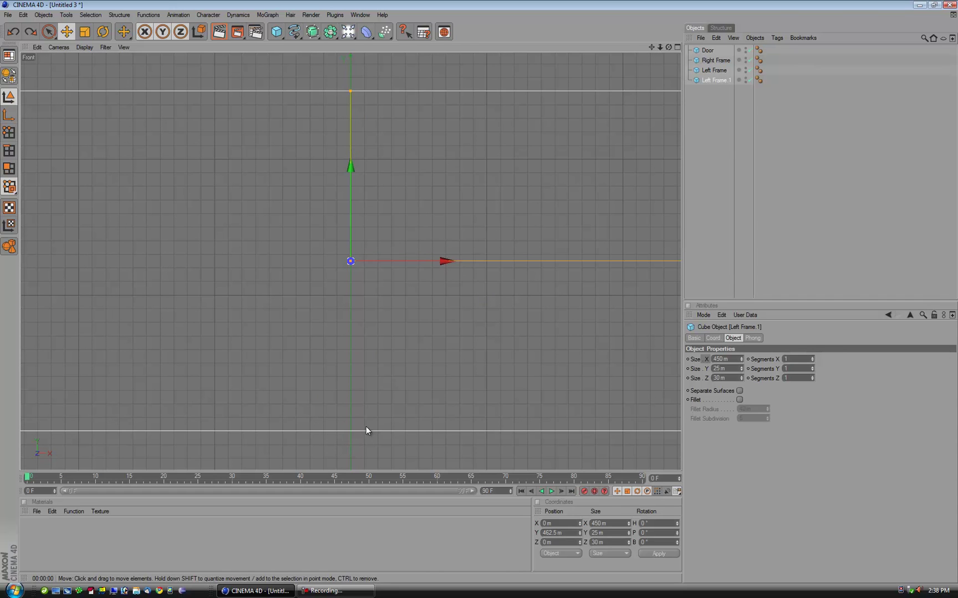
{"action": "scroll", "coordinate": [366, 375], "scroll_direction": "down", "scroll_amount": 6}
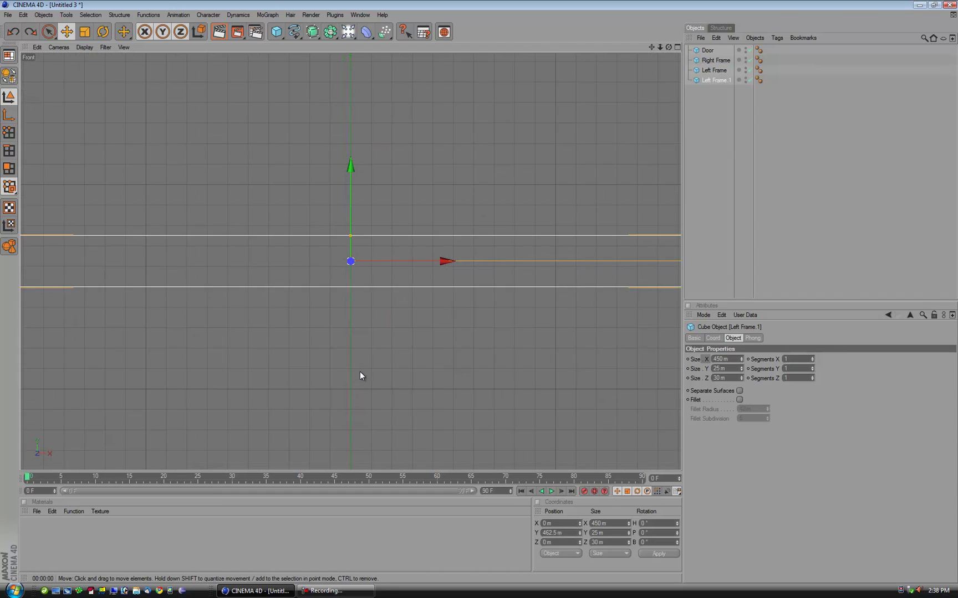
{"action": "scroll", "coordinate": [357, 371], "scroll_direction": "down", "scroll_amount": 1}
- Recess the Door within its frame by setting its Z position to 20 m
{"action": "key", "text": "ctrl+a"}
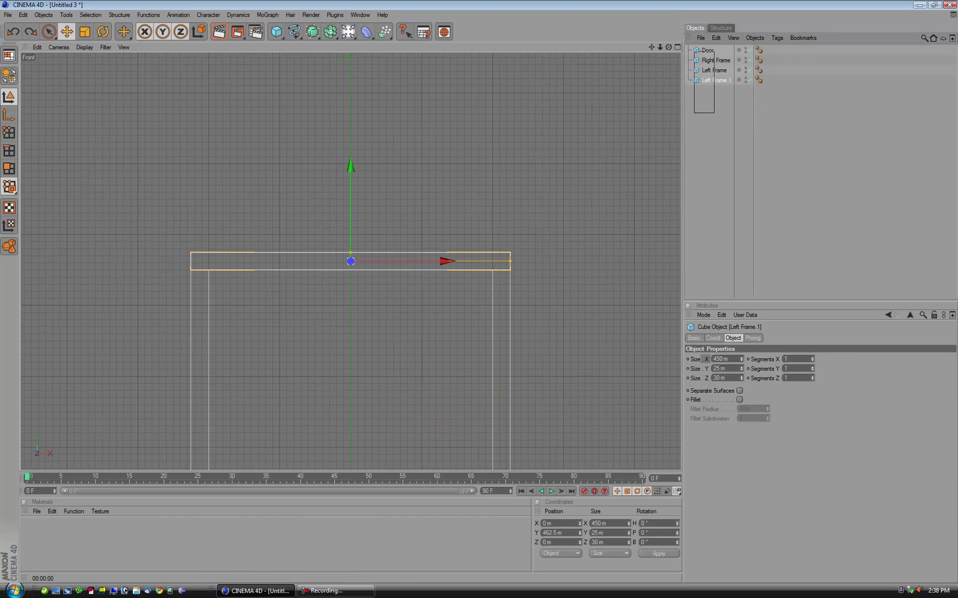
{"action": "key", "text": "F1"}
{"action": "left_click_drag", "start_coordinate": [516, 222], "coordinate": [480, 292], "text": "alt"}
{"action": "left_click_drag", "start_coordinate": [653, 47], "coordinate": [479, 294]}
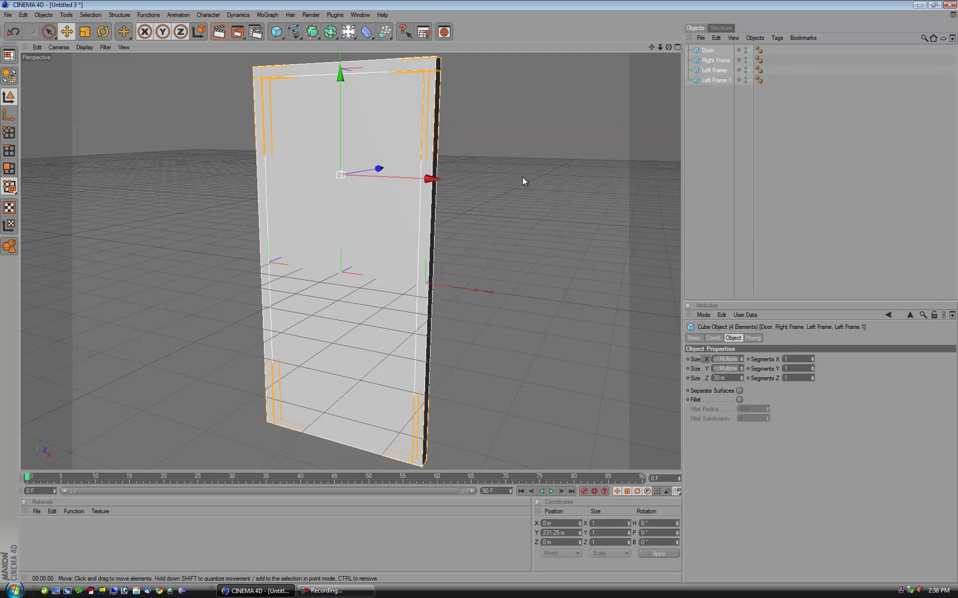
{"action": "left_click", "coordinate": [722, 99]}
{"action": "left_click", "coordinate": [708, 51]}
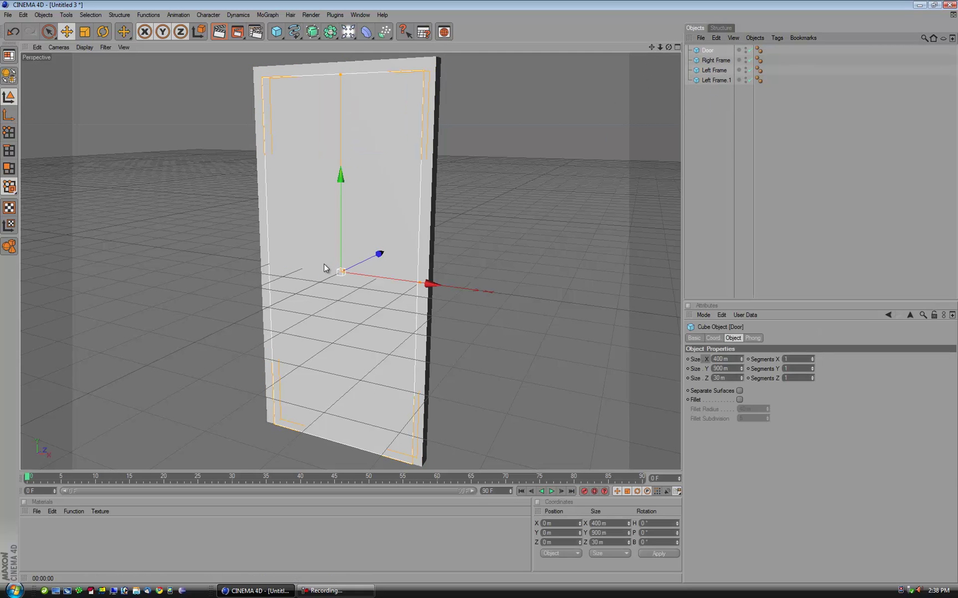
{"action": "left_click", "coordinate": [544, 543]}
{"action": "type", "text": "20"}
{"action": "key", "text": "Return"}
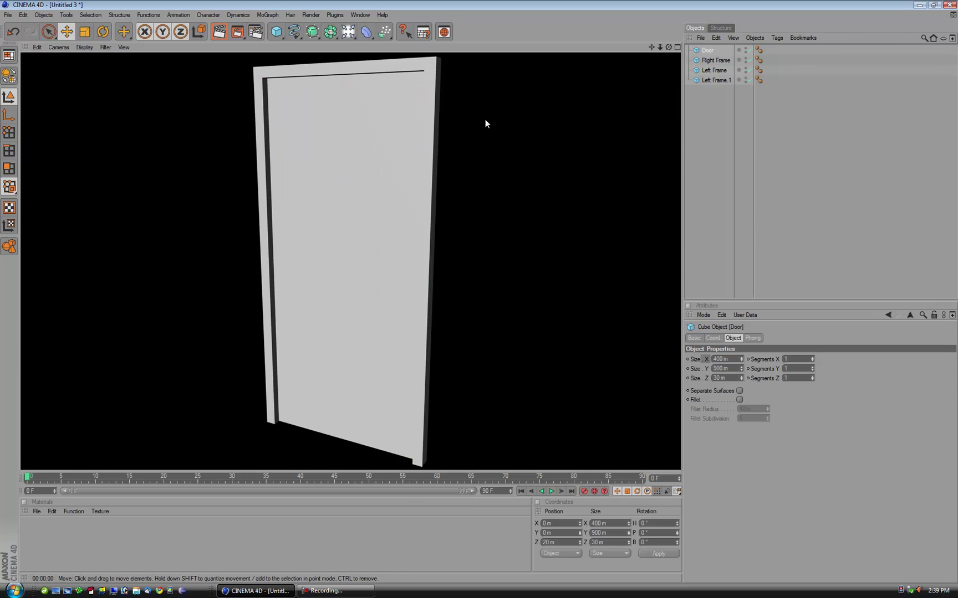
- Add a light, move it to about Y 452 m and Z -256 m in front of the door, and render the view
{"action": "scroll", "coordinate": [469, 147], "scroll_direction": "down", "scroll_amount": 3}
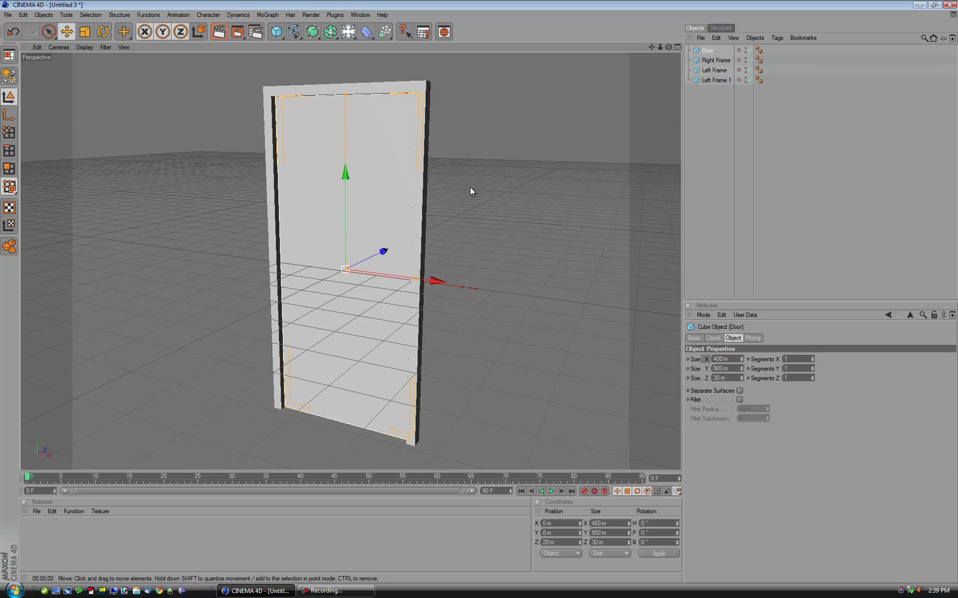
{"action": "left_click_drag", "start_coordinate": [479, 293], "coordinate": [479, 296], "text": "alt"}
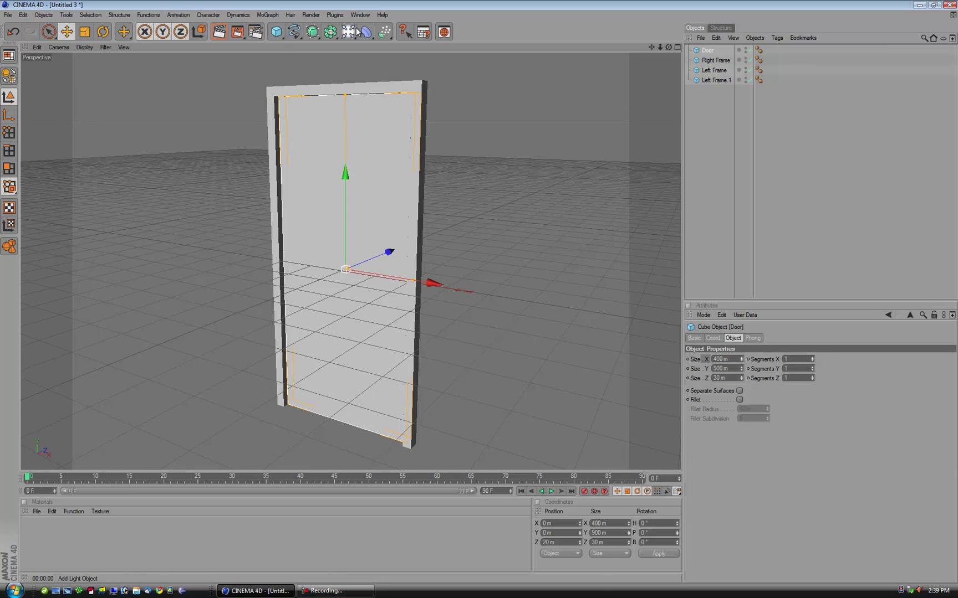
{"action": "left_click_drag", "start_coordinate": [348, 31], "coordinate": [374, 47]}
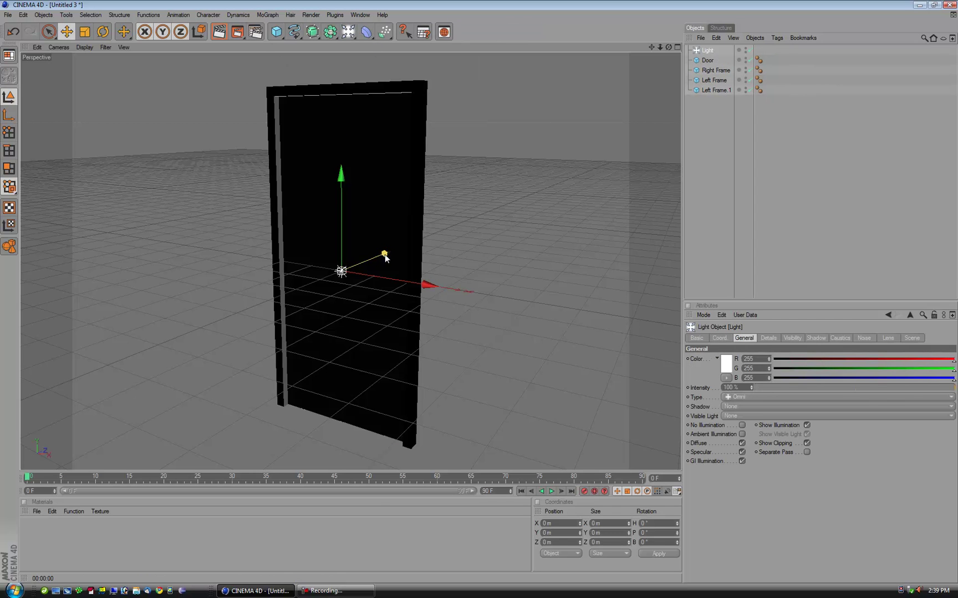
{"action": "left_click_drag", "start_coordinate": [381, 253], "coordinate": [378, 243]}
{"action": "left_click_drag", "start_coordinate": [286, 207], "coordinate": [274, 198]}
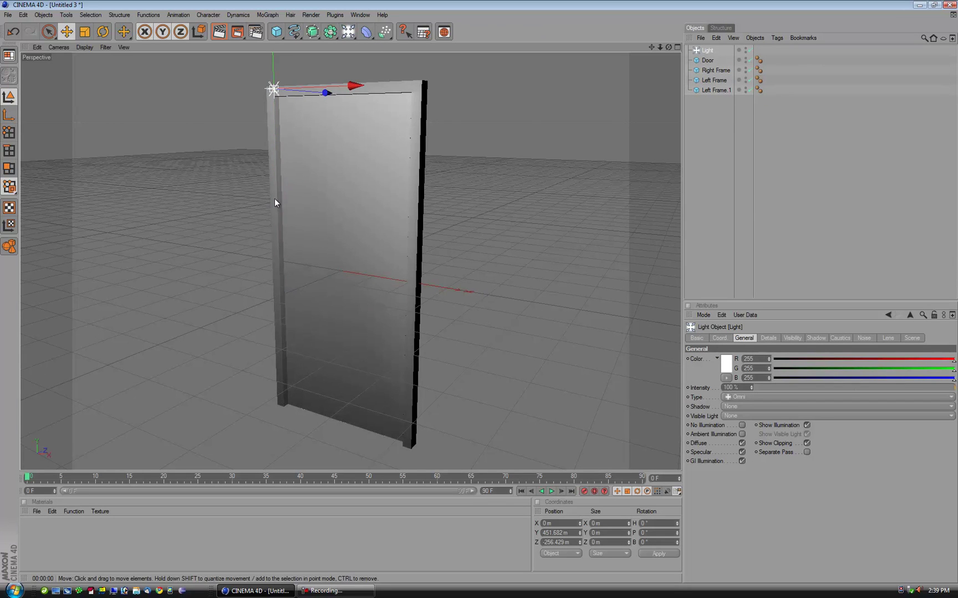
{"action": "key", "text": "ctrl+r"}
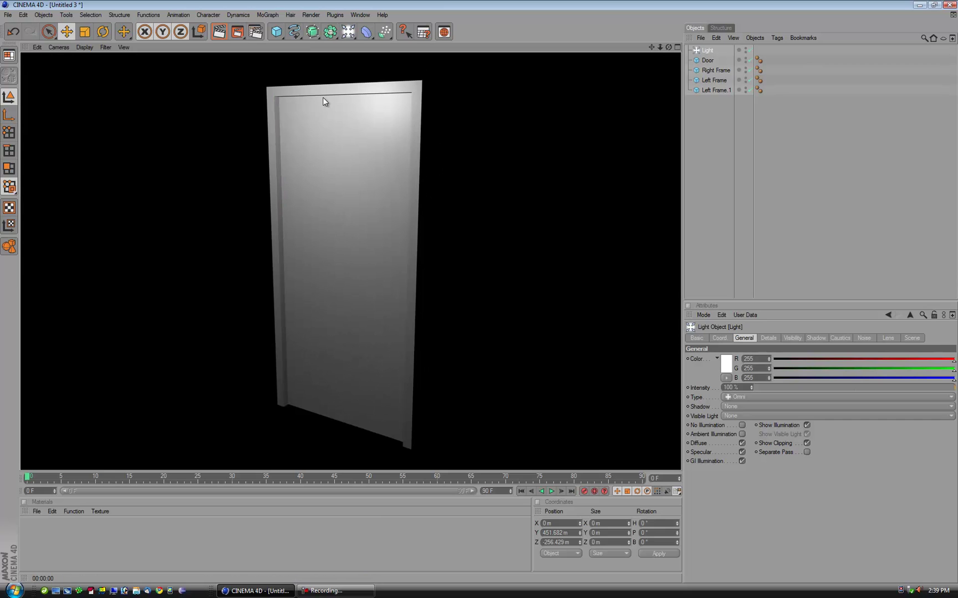
- Enable Ambient Occlusion and Global Illumination in the render settings and render the perspective view
{"action": "left_click", "coordinate": [256, 31]}
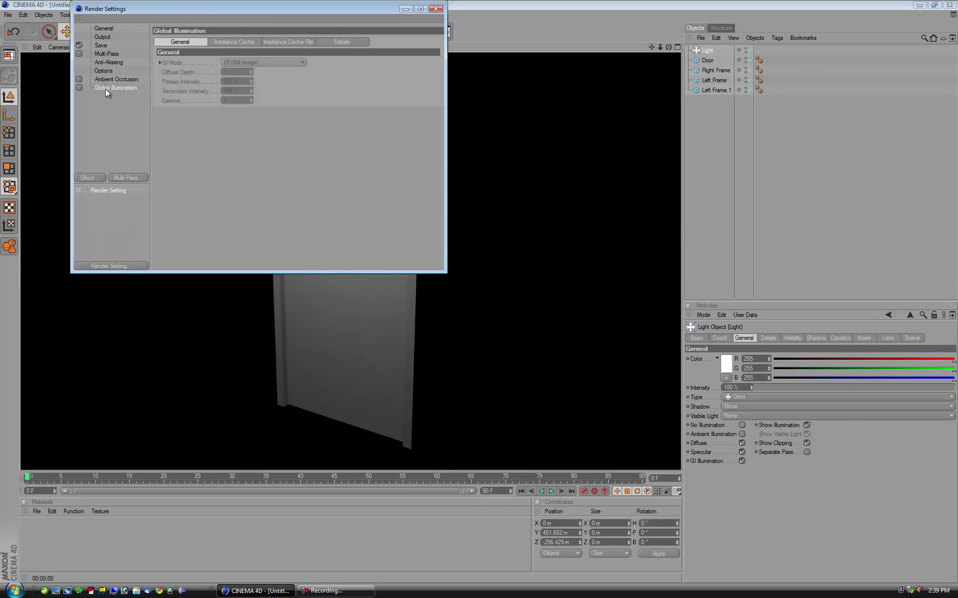
{"action": "left_click", "coordinate": [78, 79]}
{"action": "left_click", "coordinate": [79, 87]}
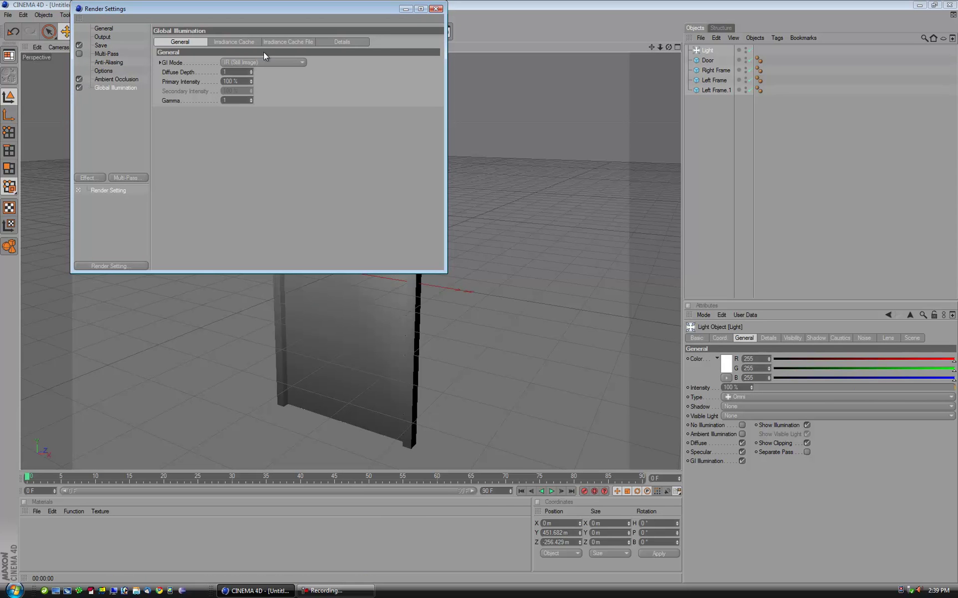
{"action": "left_click", "coordinate": [436, 9]}
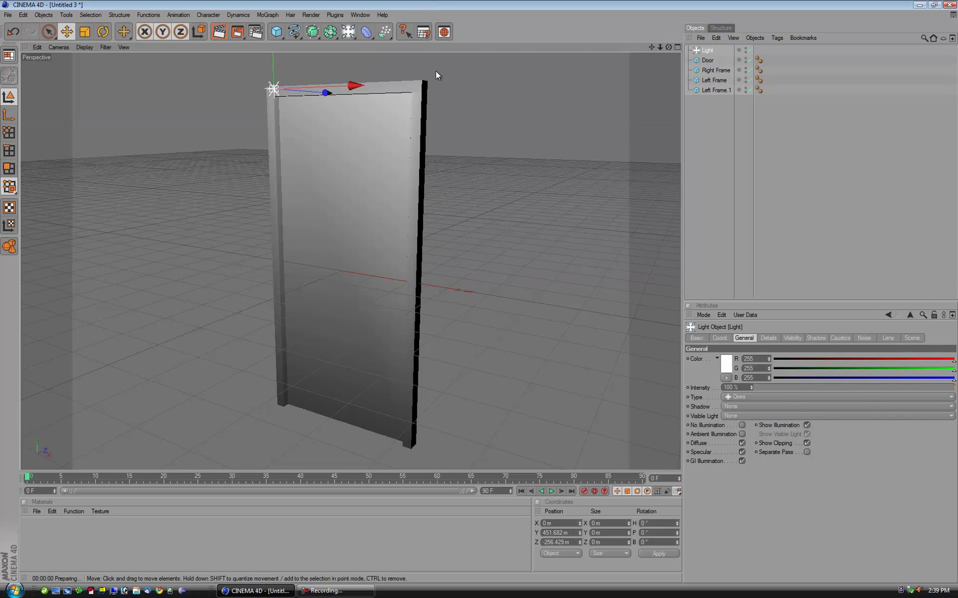
{"action": "key", "text": "ctrl+r"}
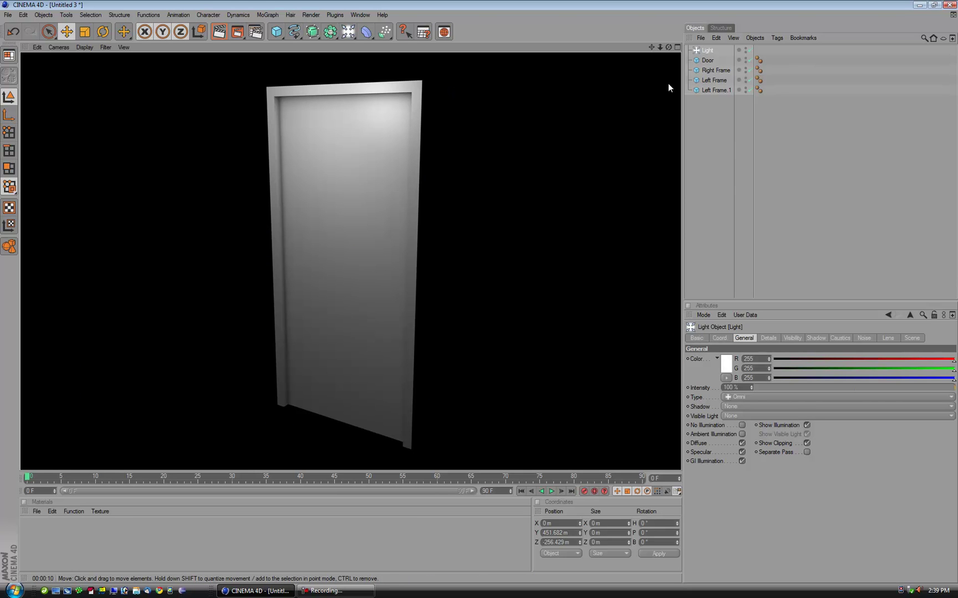
- Disable Ambient Occlusion and Global Illumination in the render settings
{"action": "left_click", "coordinate": [703, 112]}
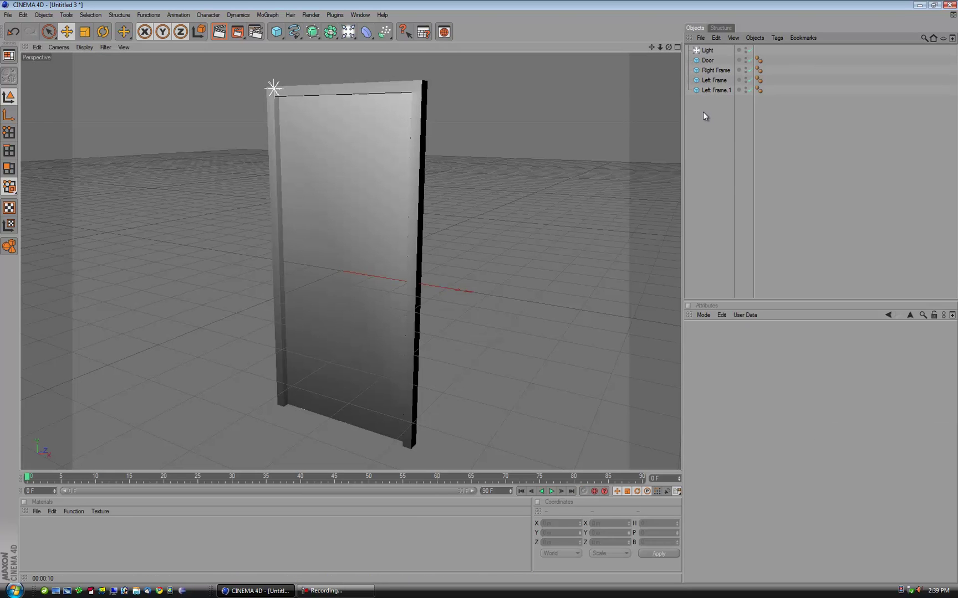
{"action": "left_click", "coordinate": [256, 32]}
{"action": "left_click", "coordinate": [80, 88]}
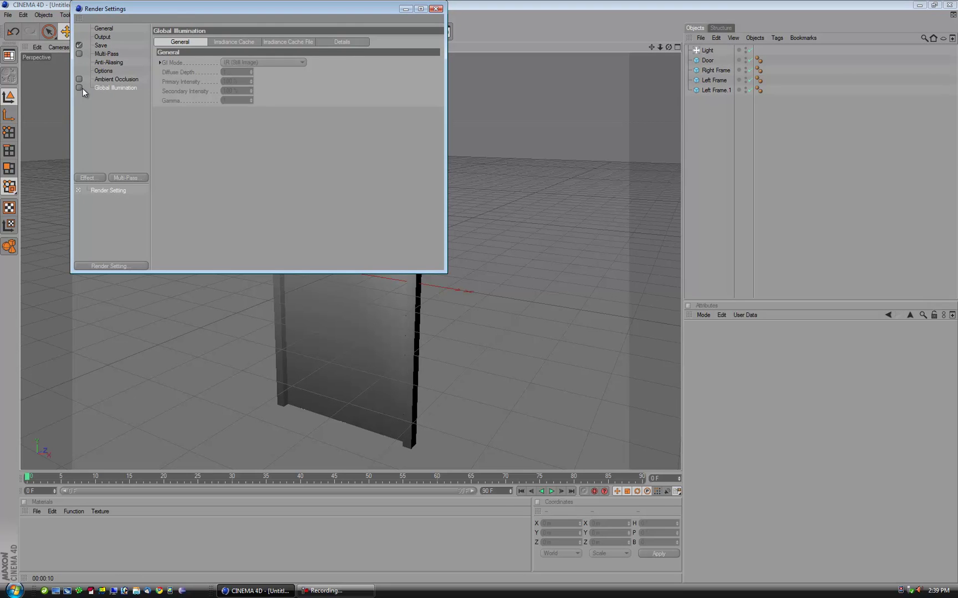
{"action": "left_click", "coordinate": [436, 9]}
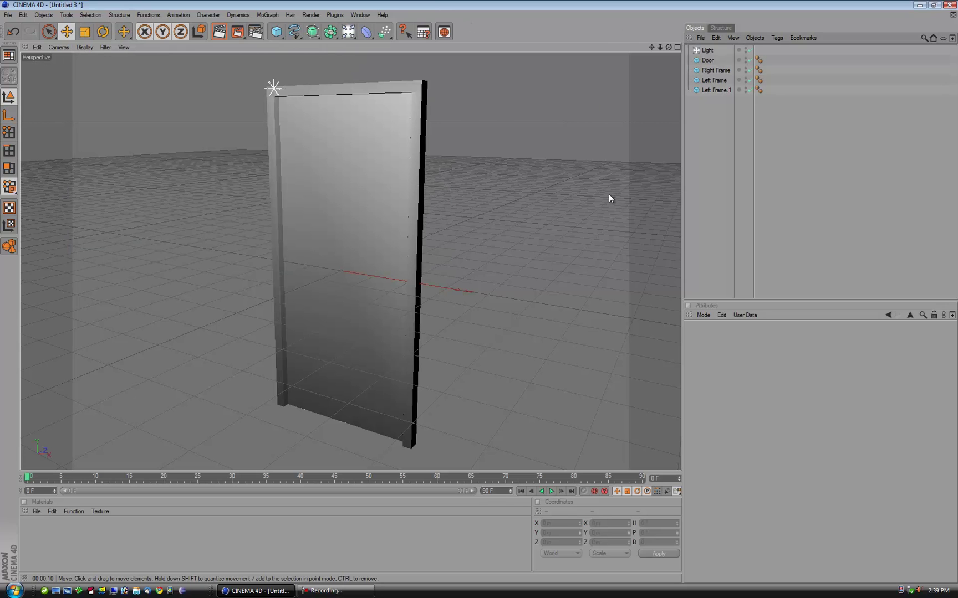
- Duplicate the Door object and rename the copy Right Wall
{"action": "left_click", "coordinate": [705, 61]}
{"action": "left_click_drag", "start_coordinate": [721, 63], "coordinate": [716, 99], "text": "ctrl"}
{"action": "double_click", "coordinate": [716, 99]}
{"action": "type", "text": "Right Wall"}
{"action": "key", "text": "Return"}
- Set Right Wall's Y size to 1500 m and its X position to 425 m
{"action": "scroll", "coordinate": [421, 336], "scroll_direction": "down", "scroll_amount": 2}
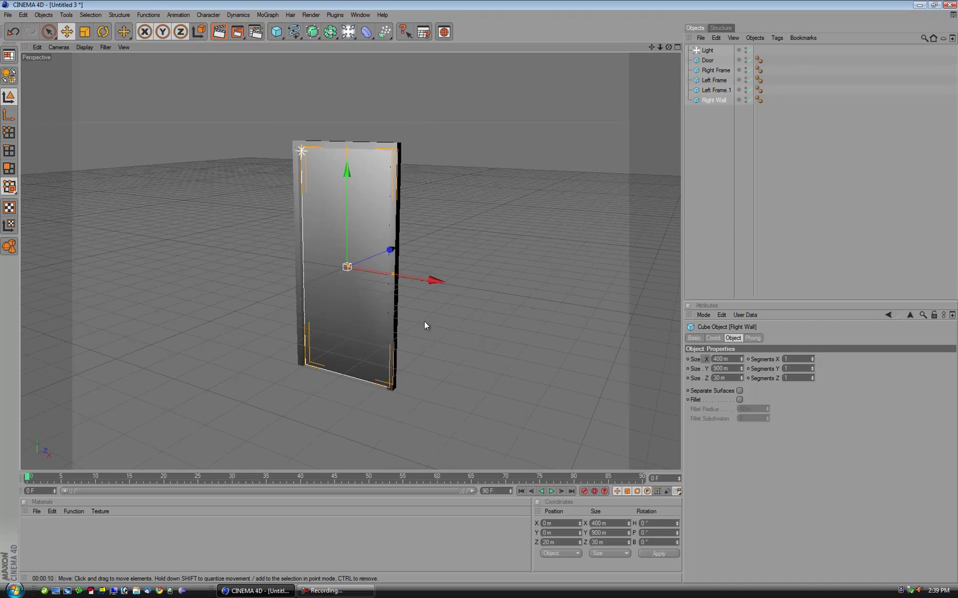
{"action": "left_click", "coordinate": [731, 368]}
{"action": "type", "text": "1500"}
{"action": "key", "text": "Return"}
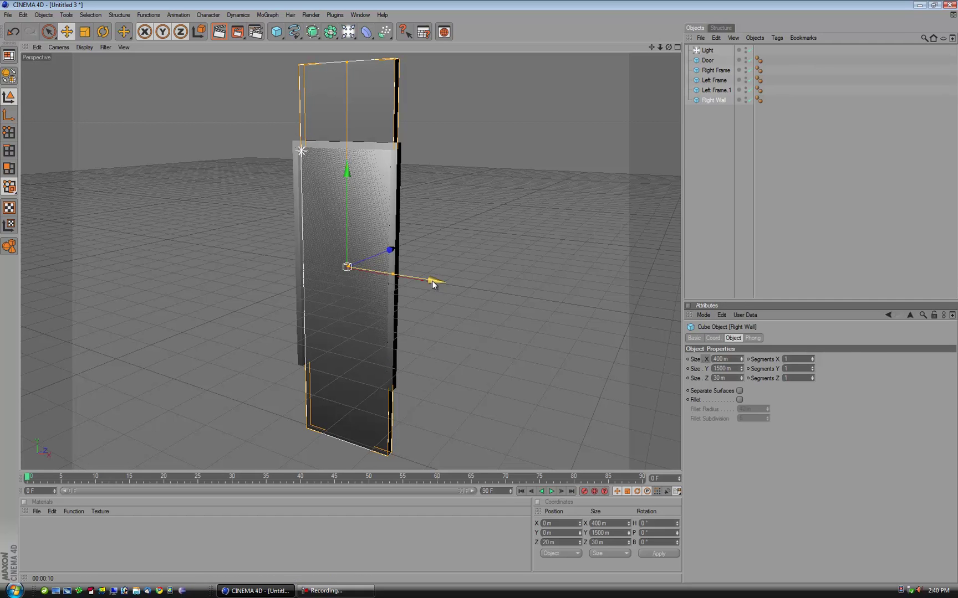
{"action": "left_click", "coordinate": [560, 524]}
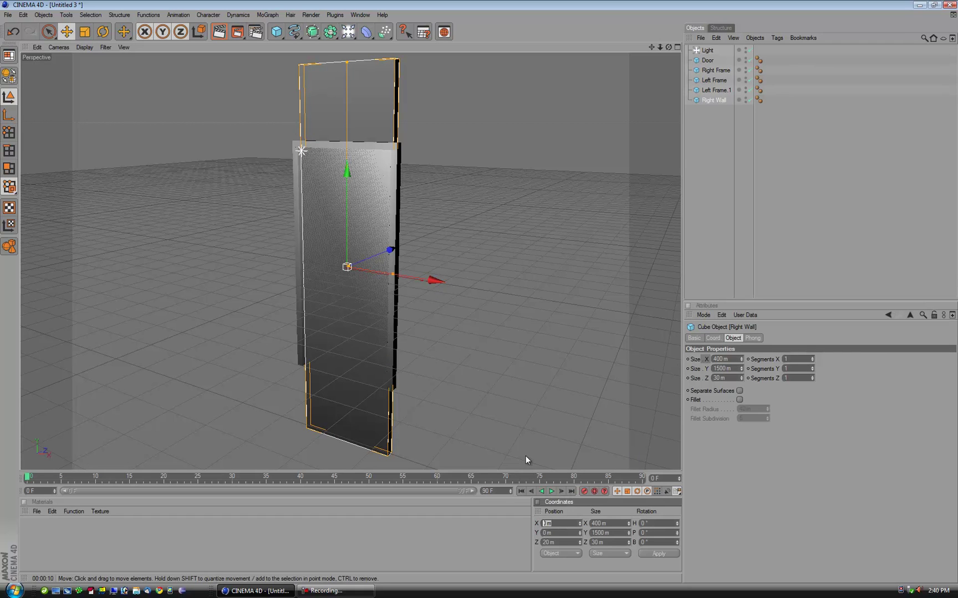
{"action": "type", "text": "425"}
{"action": "key", "text": "Return"}
- Align Right Wall with the frame by setting its Z position to 0 m and its X position to 426 m
{"action": "key", "text": "F2"}
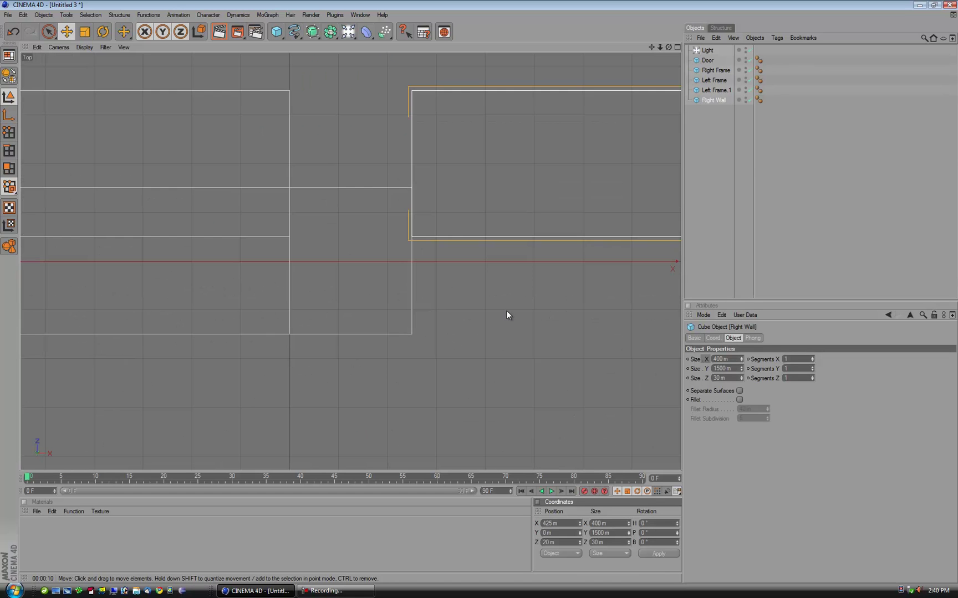
{"action": "scroll", "coordinate": [505, 319], "scroll_direction": "down", "scroll_amount": 8}
{"action": "scroll", "coordinate": [499, 325], "scroll_direction": "up", "scroll_amount": 2}
{"action": "scroll", "coordinate": [458, 297], "scroll_direction": "up", "scroll_amount": 4}
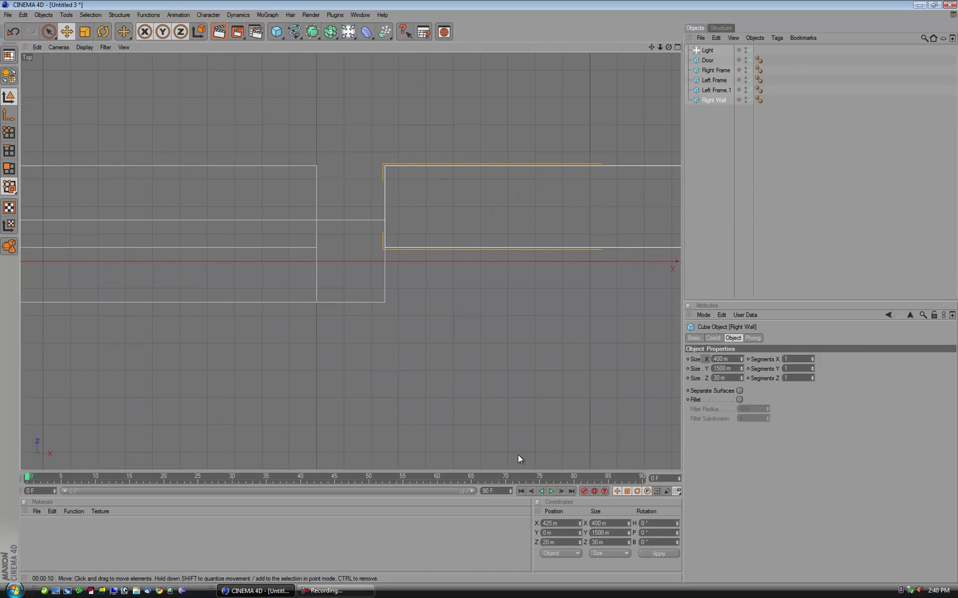
{"action": "left_click_drag", "start_coordinate": [558, 543], "coordinate": [523, 544]}
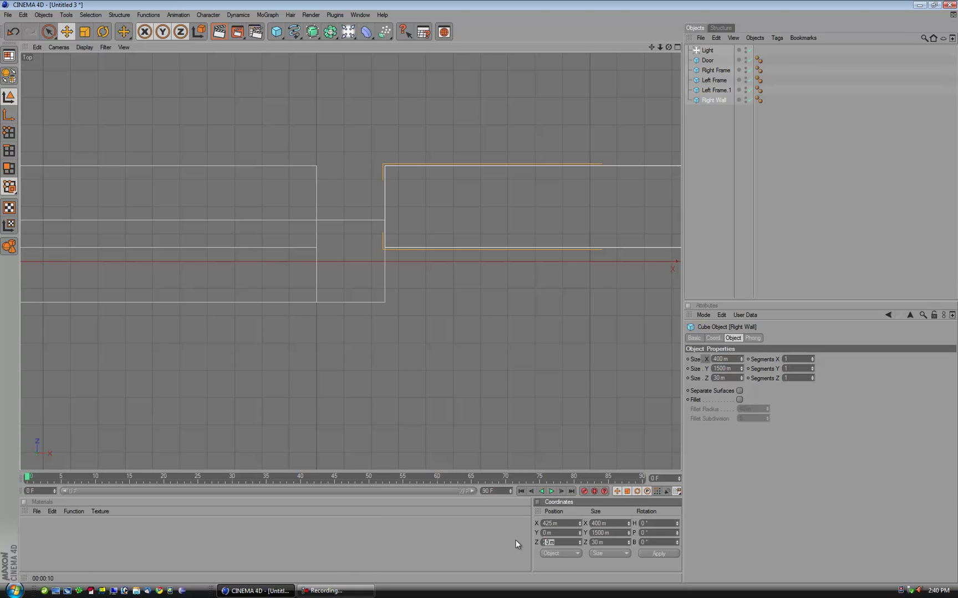
{"action": "type", "text": "0"}
{"action": "key", "text": "Return"}
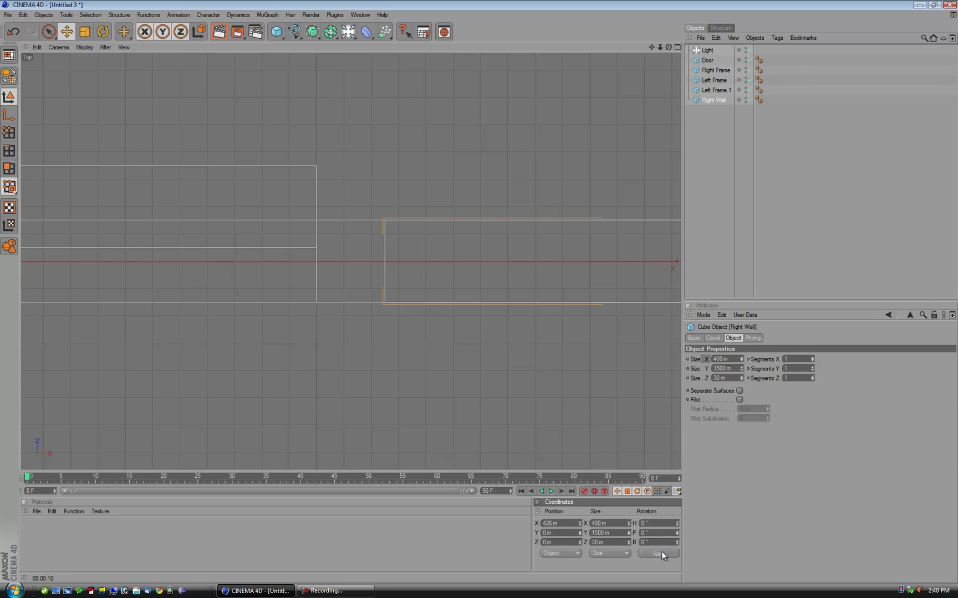
- Examine the joint between Right Wall and the door frame, and render the perspective view
{"action": "scroll", "coordinate": [379, 230], "scroll_direction": "up", "scroll_amount": 5}
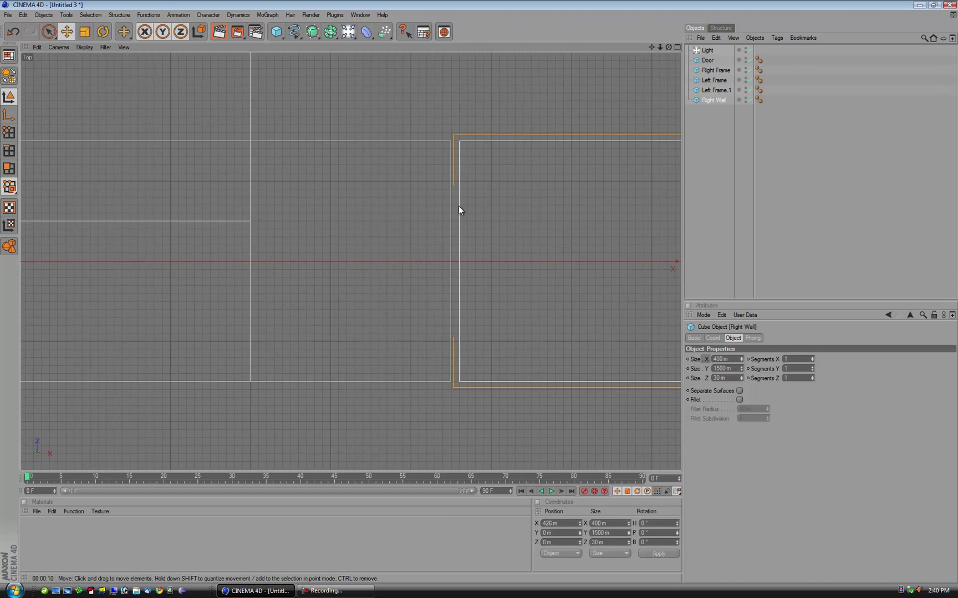
{"action": "key", "text": "F1"}
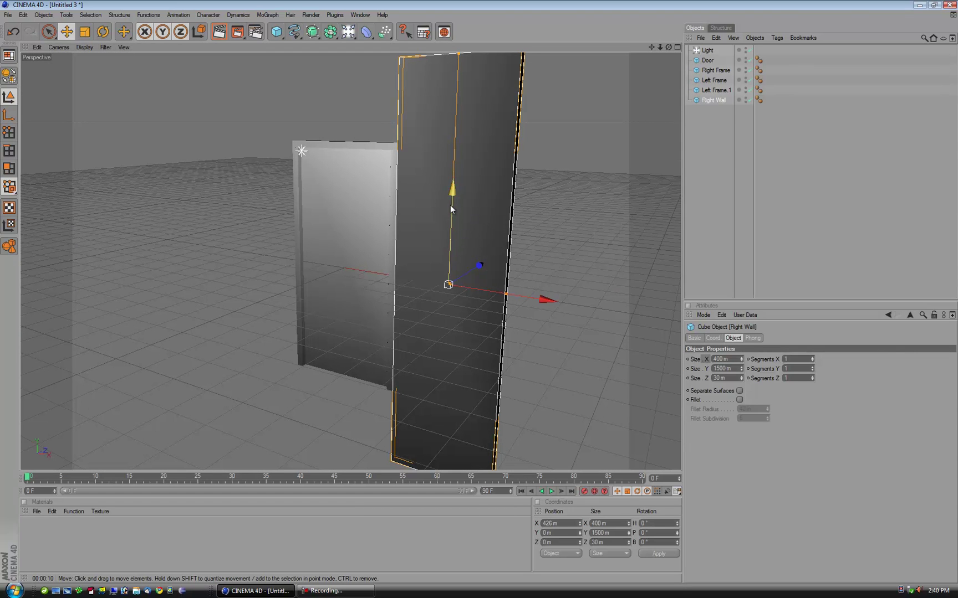
{"action": "key", "text": "ctrl+r"}
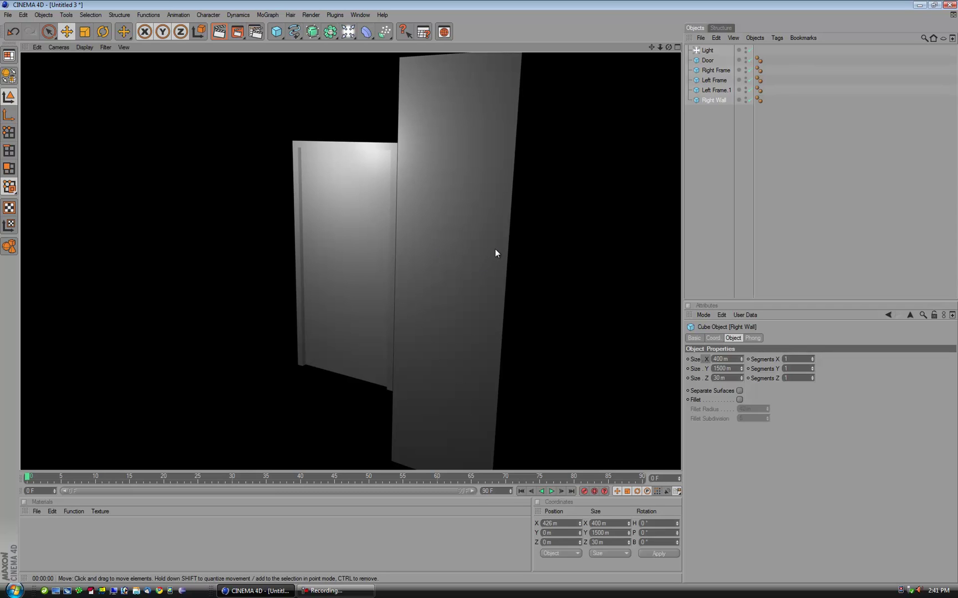
{"action": "left_click", "coordinate": [704, 119]}
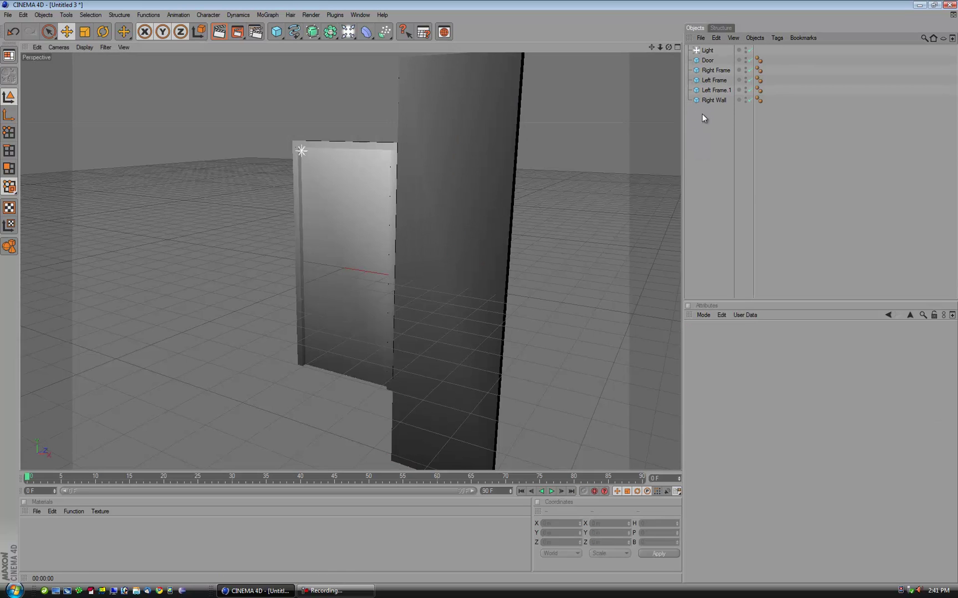
- Set Right Wall's Y position to 300 m so its base lines up with the bottom of the door
{"action": "key", "text": "F2"}
{"action": "key", "text": "F3"}
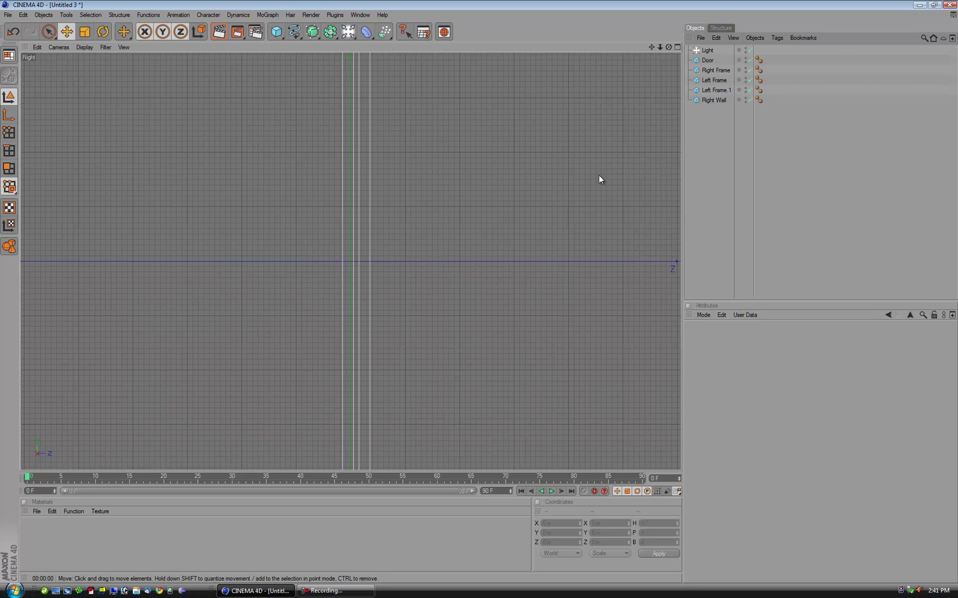
{"action": "left_click", "coordinate": [715, 101]}
{"action": "scroll", "coordinate": [576, 143], "scroll_direction": "up", "scroll_amount": 2}
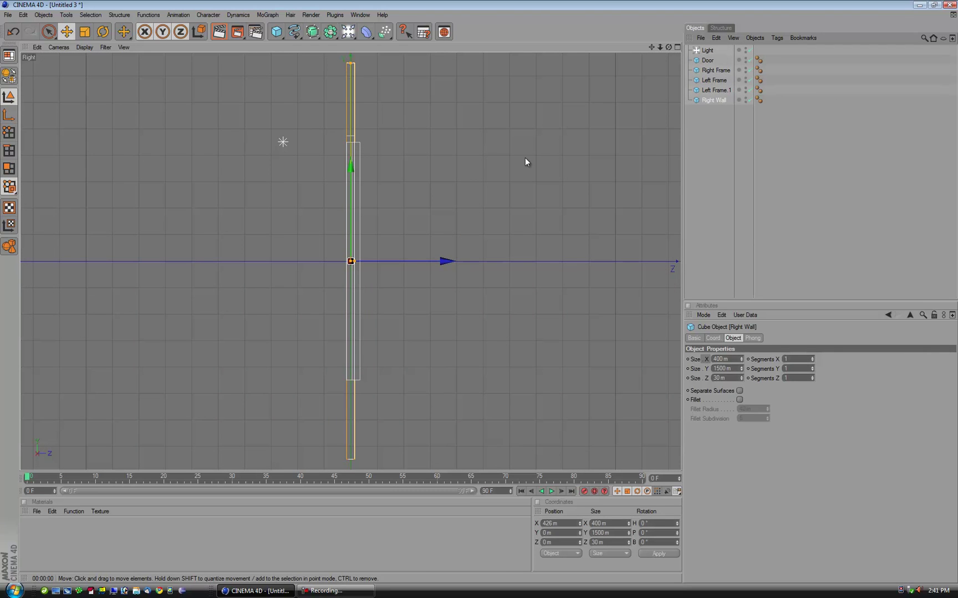
{"action": "key", "text": "F4"}
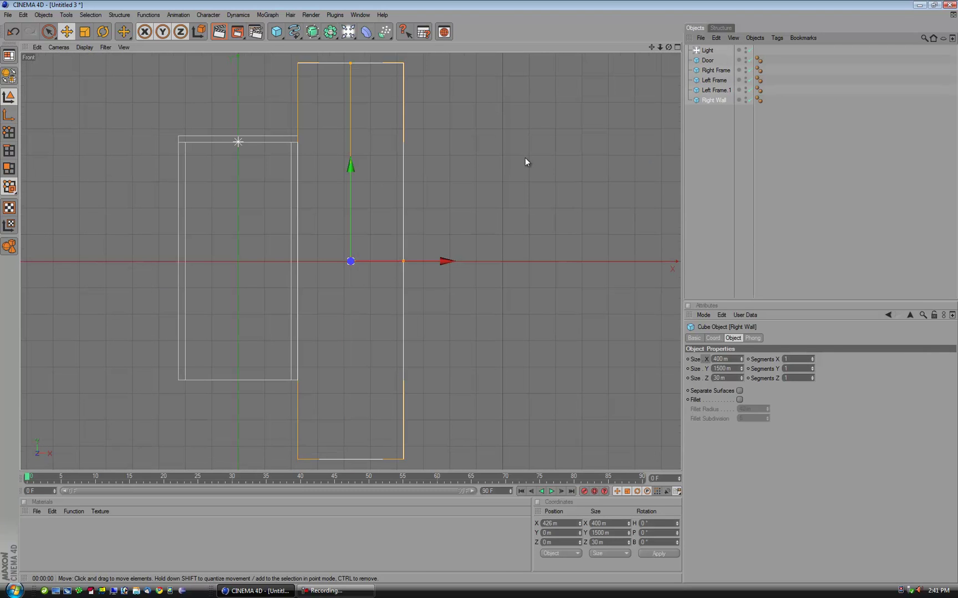
{"action": "scroll", "coordinate": [336, 173], "scroll_direction": "down", "scroll_amount": 2}
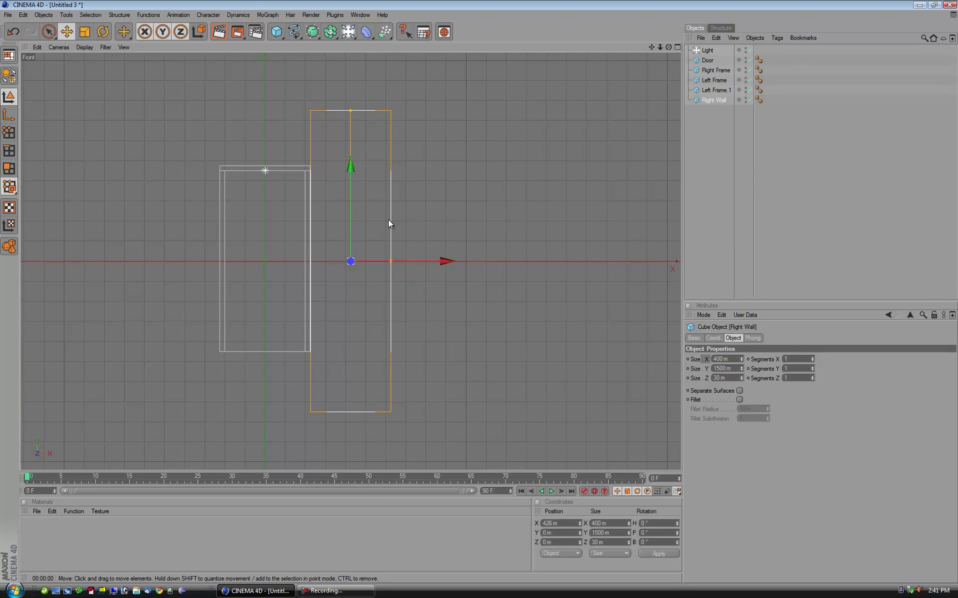
{"action": "left_click", "coordinate": [557, 532]}
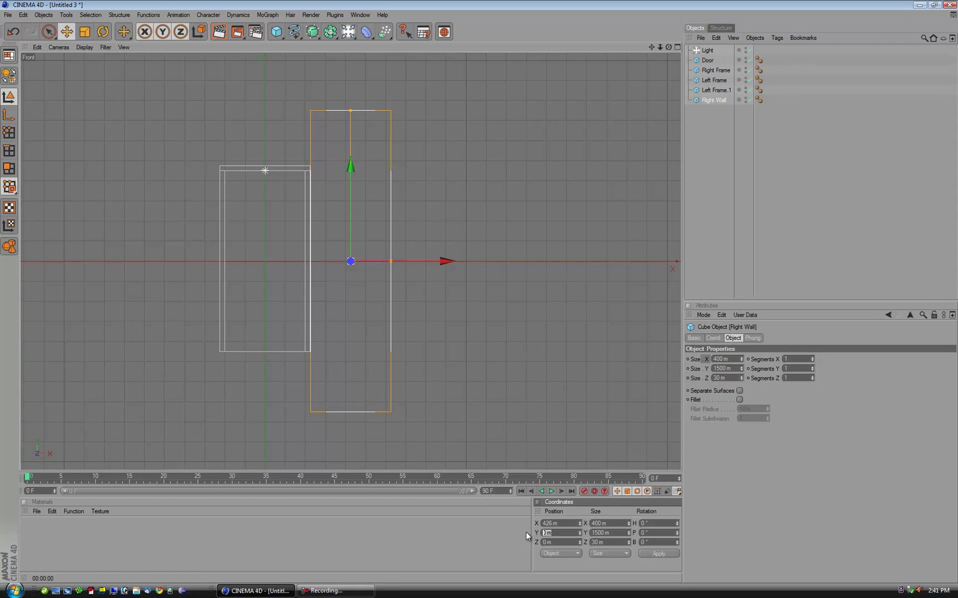
{"action": "type", "text": "300"}
{"action": "key", "text": "Return"}
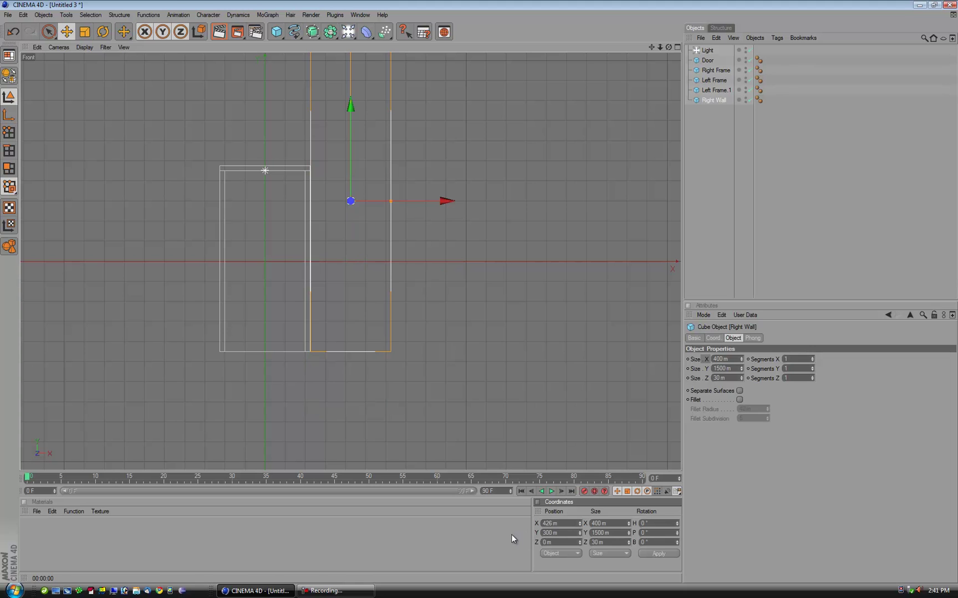
- Duplicate Right Wall and rename the copy Left Wall
{"action": "scroll", "coordinate": [411, 268], "scroll_direction": "down", "scroll_amount": 2}
{"action": "key", "text": "F1"}
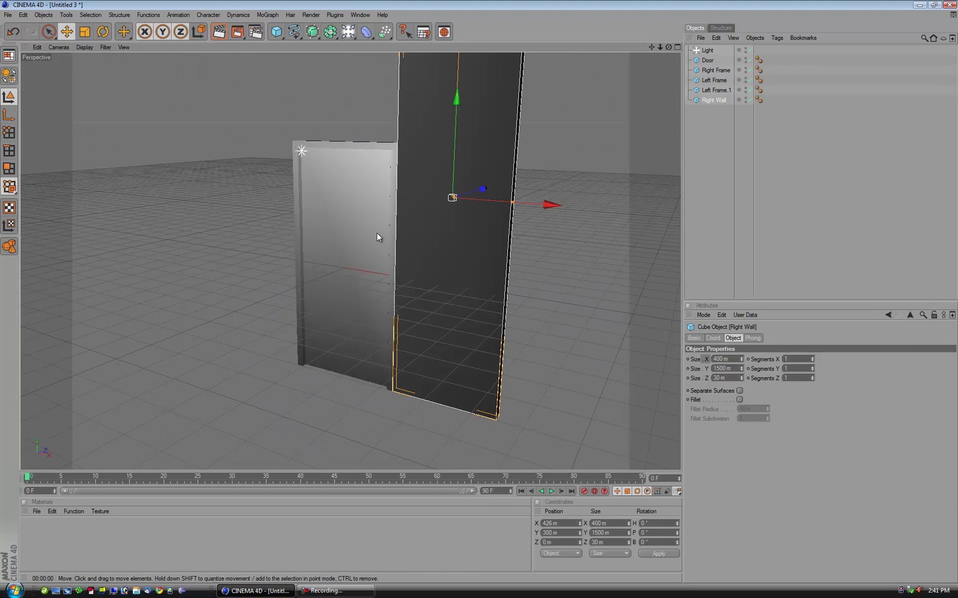
{"action": "left_click_drag", "start_coordinate": [391, 216], "coordinate": [480, 292], "text": "alt"}
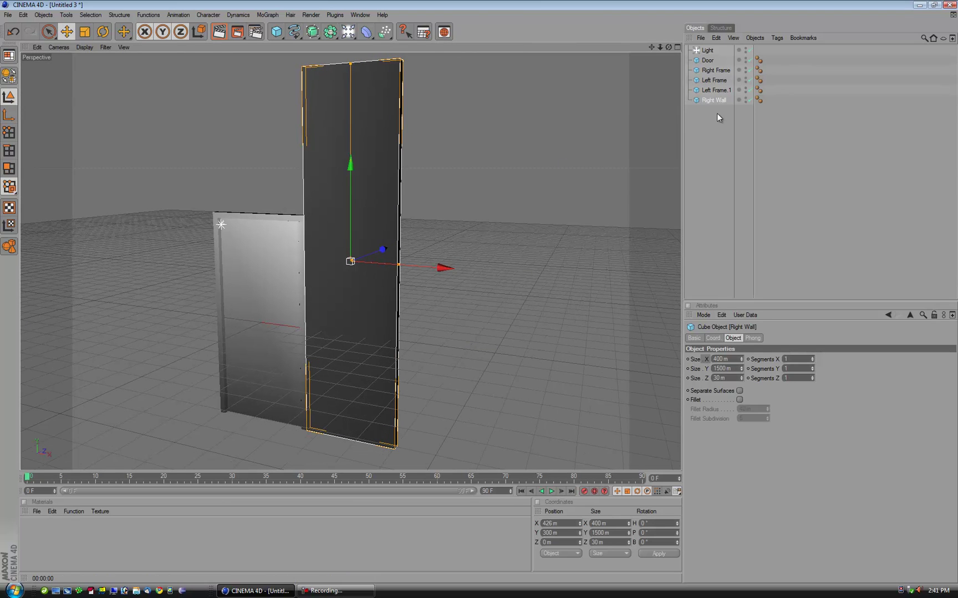
{"action": "left_click_drag", "start_coordinate": [710, 98], "coordinate": [710, 108], "text": "ctrl"}
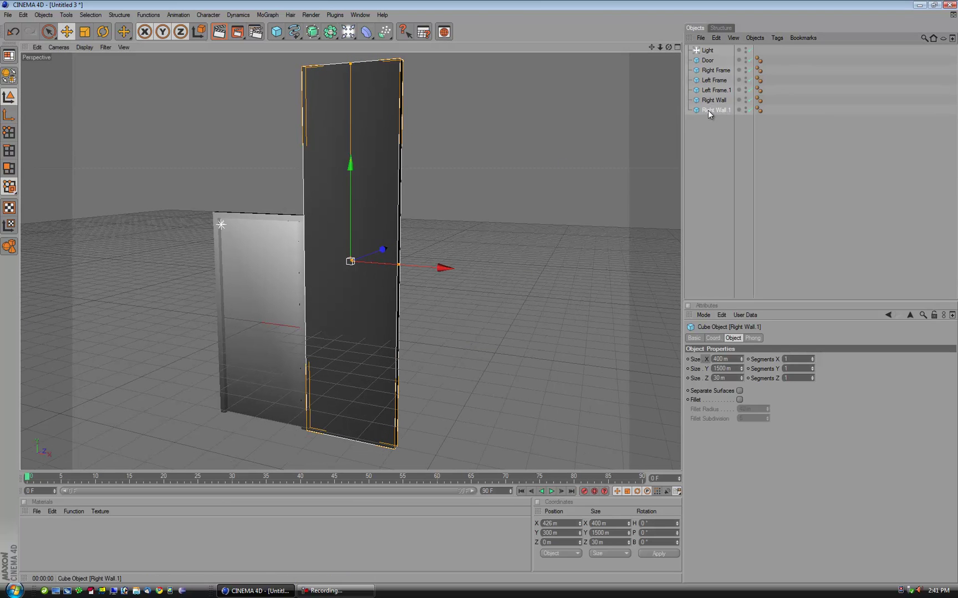
{"action": "double_click", "coordinate": [708, 110]}
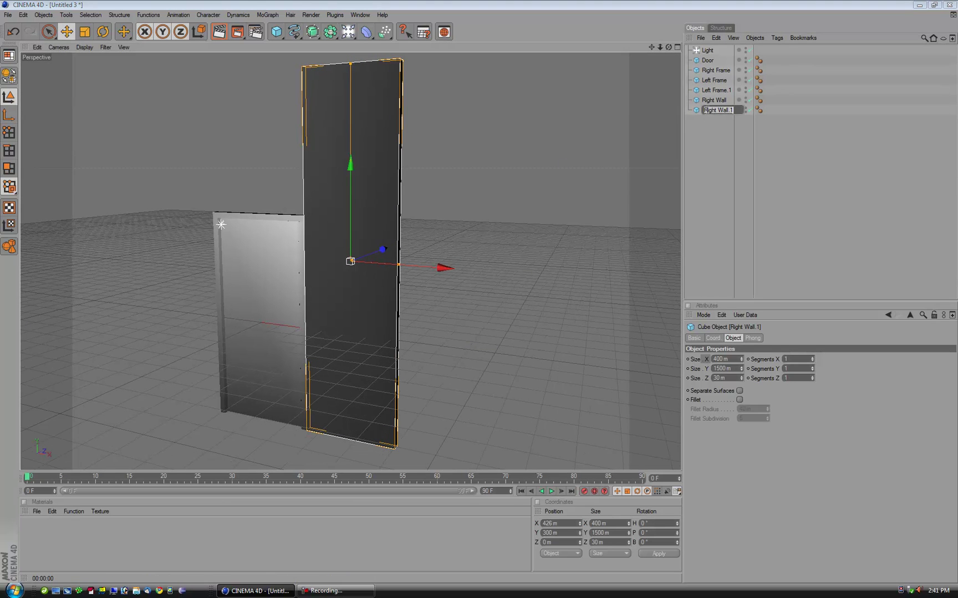
{"action": "type", "text": "Left Wall"}
{"action": "key", "text": "Return"}
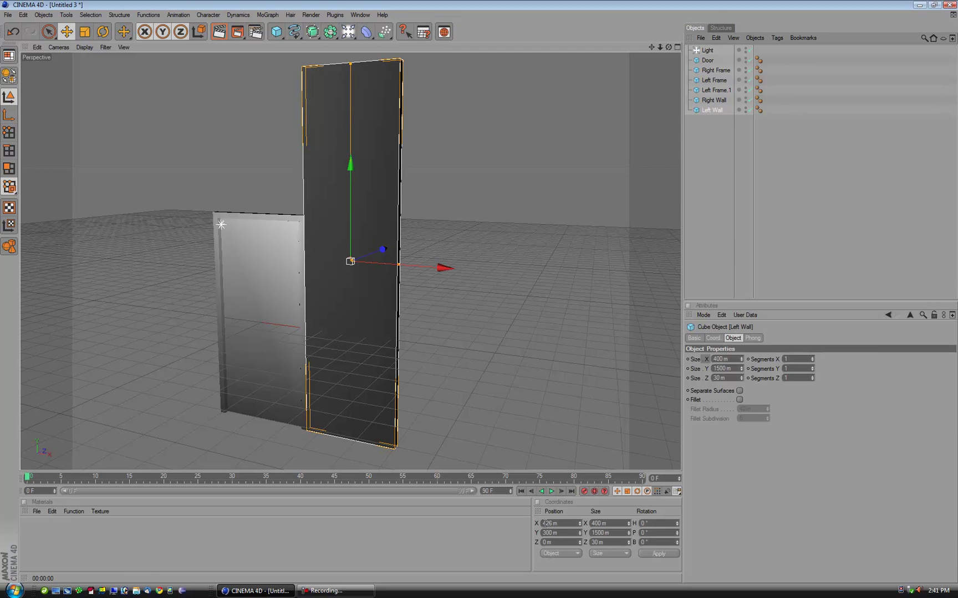
- Set Left Wall's X position to -426 m so it sits on the opposite side of the door
{"action": "left_click", "coordinate": [543, 523]}
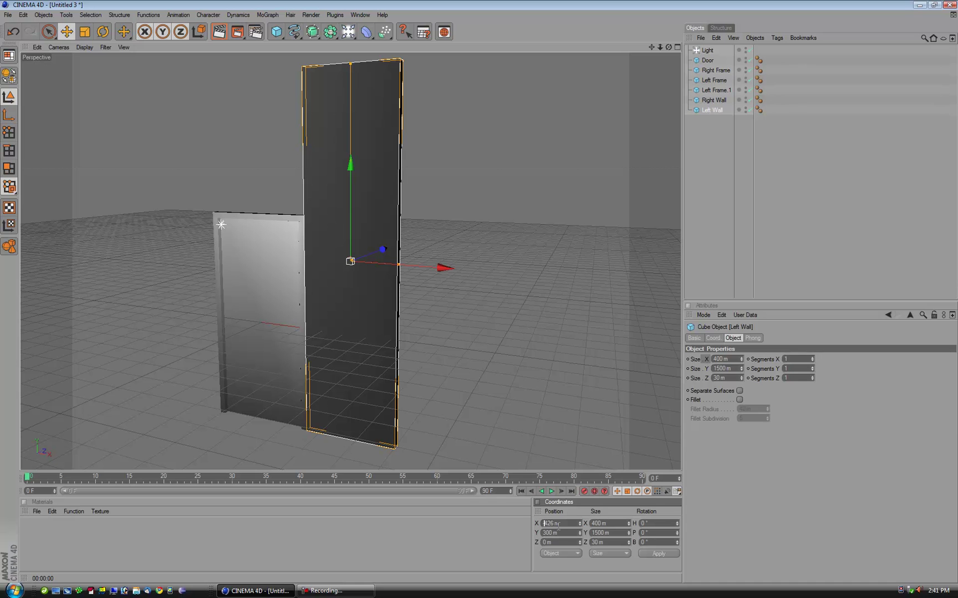
{"action": "type", "text": "-"}
{"action": "key", "text": "Return"}
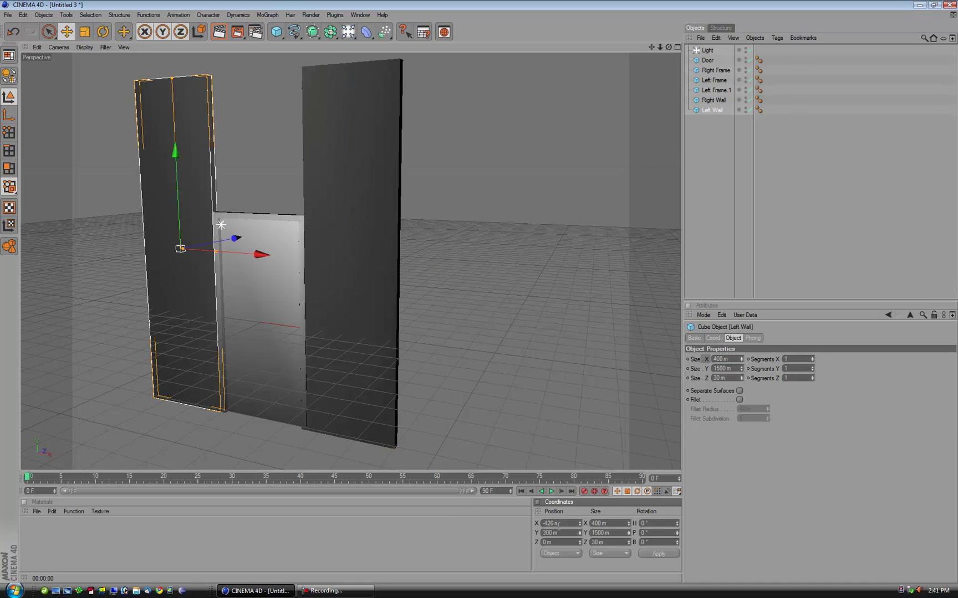
- Examine the joint between Left Wall and the door frame in the front view, and render the perspective view
{"action": "key", "text": "F2"}
{"action": "key", "text": "F3"}
{"action": "key", "text": "F4"}
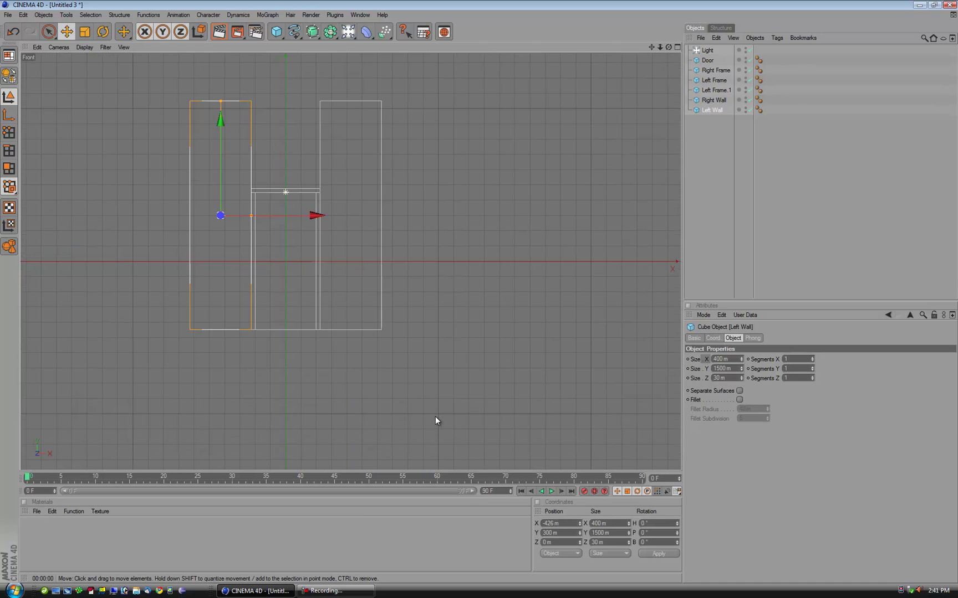
{"action": "scroll", "coordinate": [349, 401], "scroll_direction": "up", "scroll_amount": 2}
{"action": "scroll", "coordinate": [478, 336], "scroll_direction": "up", "scroll_amount": 2}
{"action": "scroll", "coordinate": [499, 336], "scroll_direction": "up", "scroll_amount": 4}
{"action": "scroll", "coordinate": [534, 325], "scroll_direction": "down", "scroll_amount": 4}
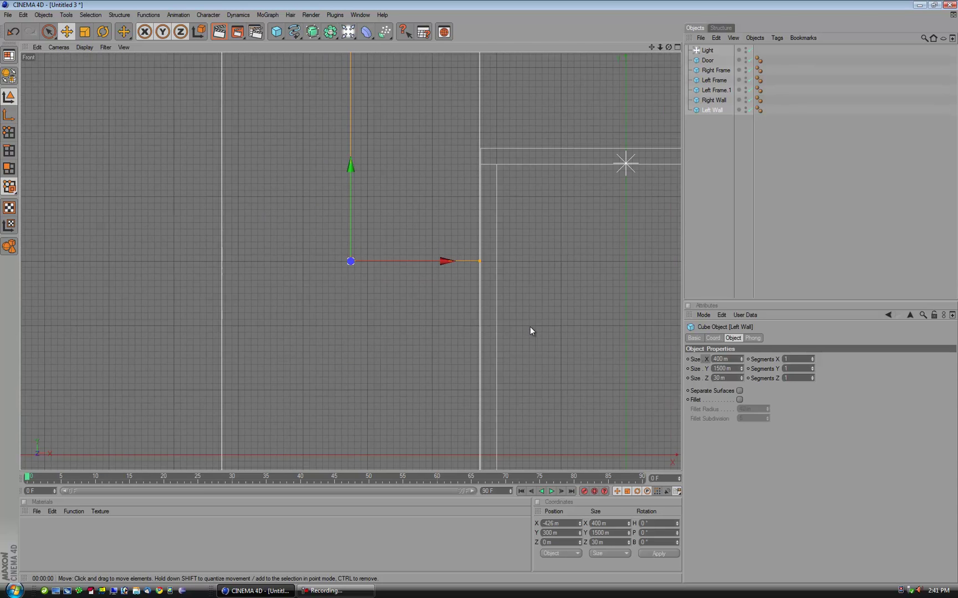
{"action": "scroll", "coordinate": [521, 335], "scroll_direction": "down", "scroll_amount": 3}
{"action": "key", "text": "F1"}
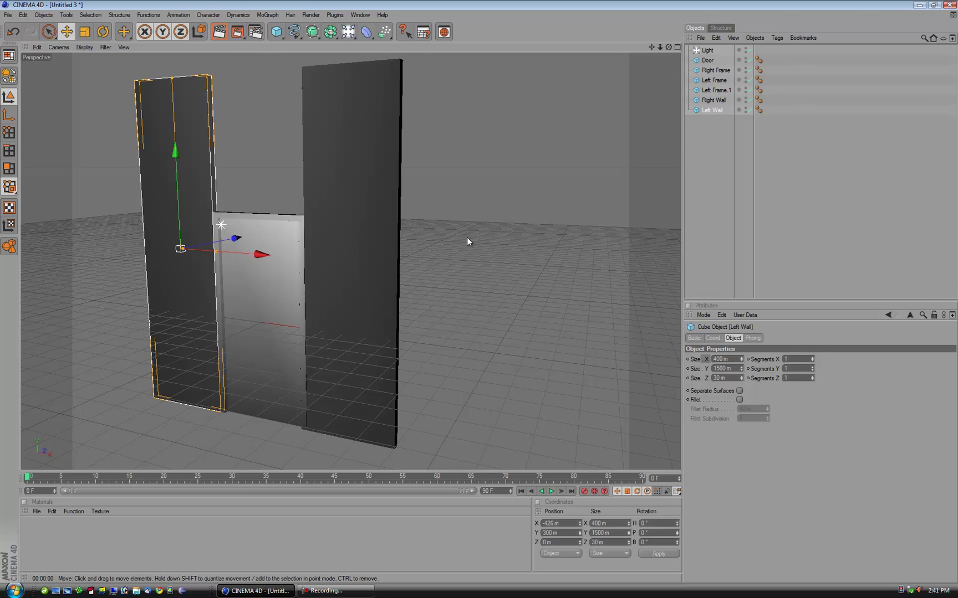
{"action": "left_click_drag", "start_coordinate": [651, 47], "coordinate": [479, 292]}
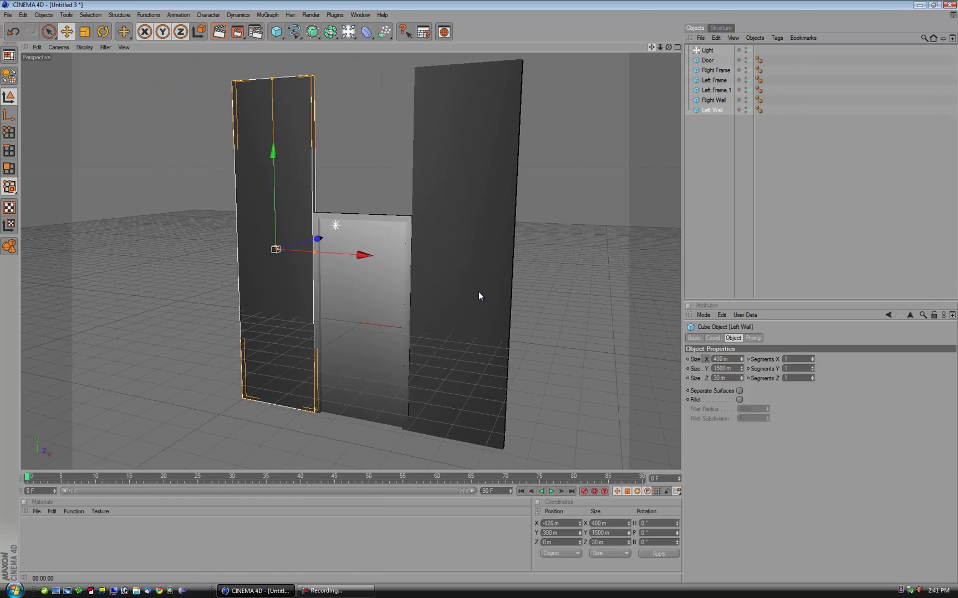
{"action": "key", "text": "ctrl+r"}
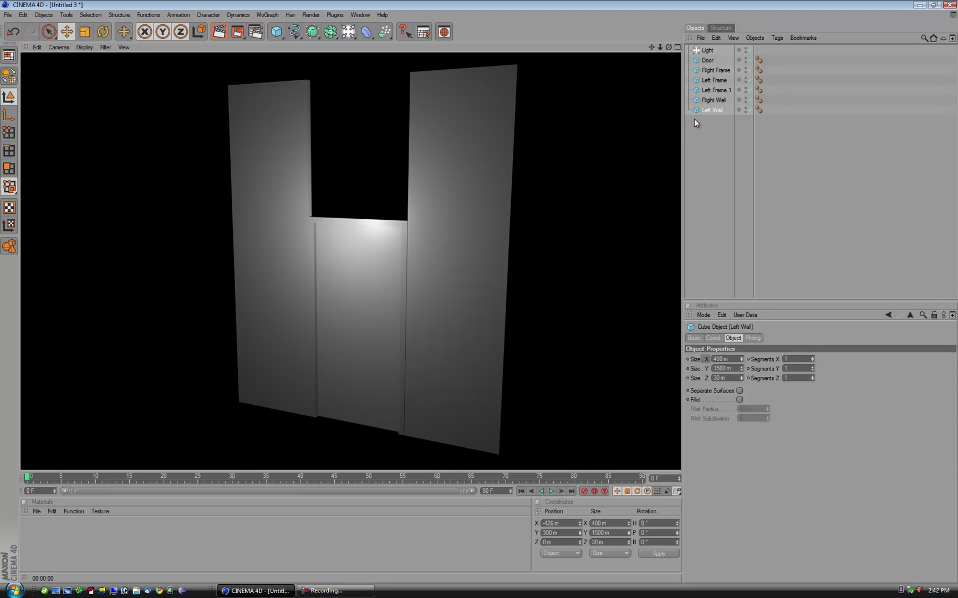
- Duplicate Left Wall and move the copy between the two walls, to an X position of about 4 m
{"action": "left_click_drag", "start_coordinate": [706, 113], "coordinate": [710, 128], "text": "ctrl"}
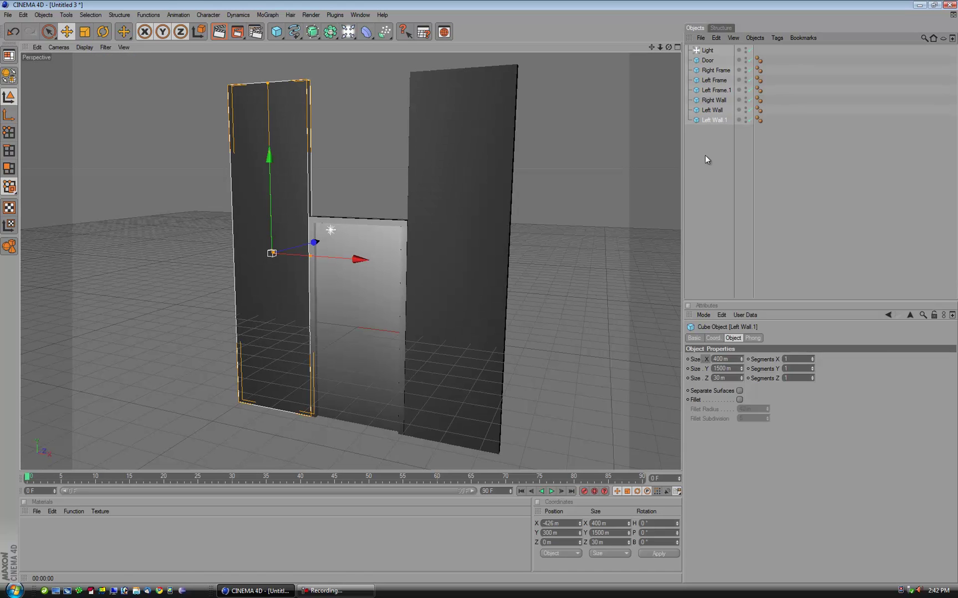
{"action": "left_click_drag", "start_coordinate": [357, 261], "coordinate": [479, 291]}
{"action": "key", "text": "F4"}
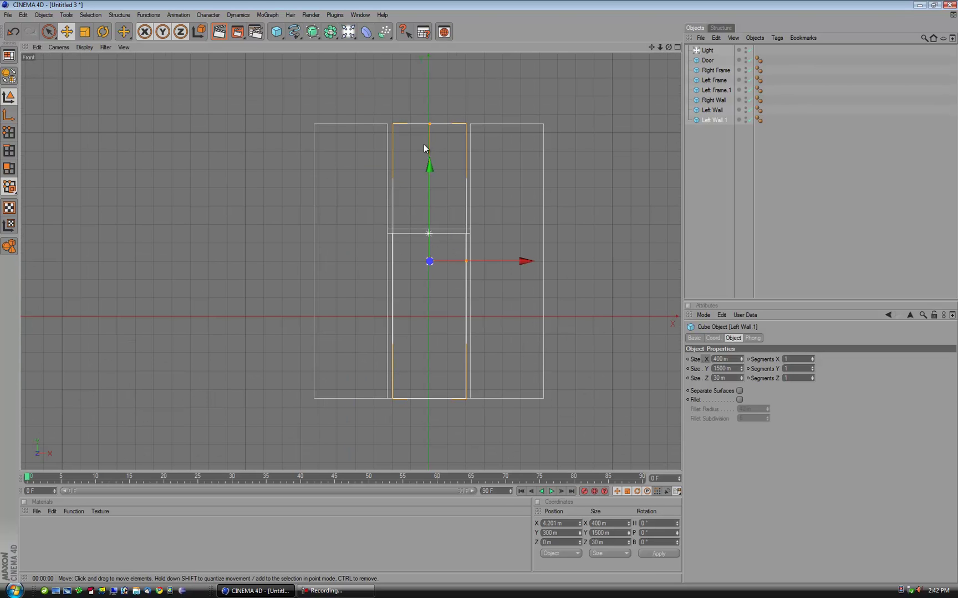
- Resize the middle wall copy to 450 m by 572 m and place it above the door frame at X 0 m, Y about 763 m
{"action": "left_click_drag", "start_coordinate": [430, 125], "coordinate": [429, 224]}
{"action": "left_click_drag", "start_coordinate": [436, 157], "coordinate": [435, 66]}
{"action": "key", "text": "o"}
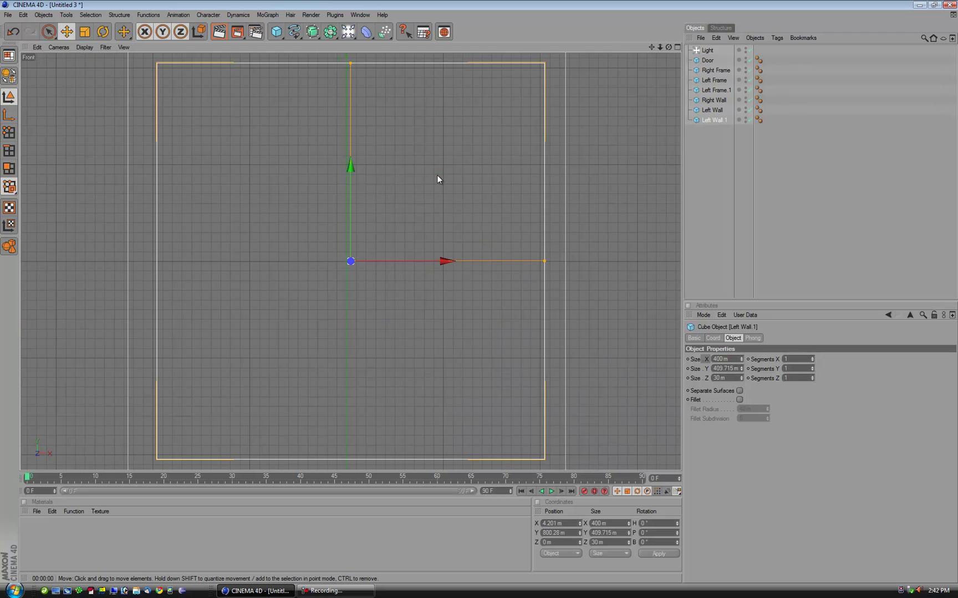
{"action": "scroll", "coordinate": [407, 228], "scroll_direction": "down", "scroll_amount": 3}
{"action": "left_click_drag", "start_coordinate": [351, 146], "coordinate": [478, 295]}
{"action": "key", "text": "F1"}
{"action": "key", "text": "F2"}
{"action": "key", "text": "F3"}
{"action": "key", "text": "F2"}
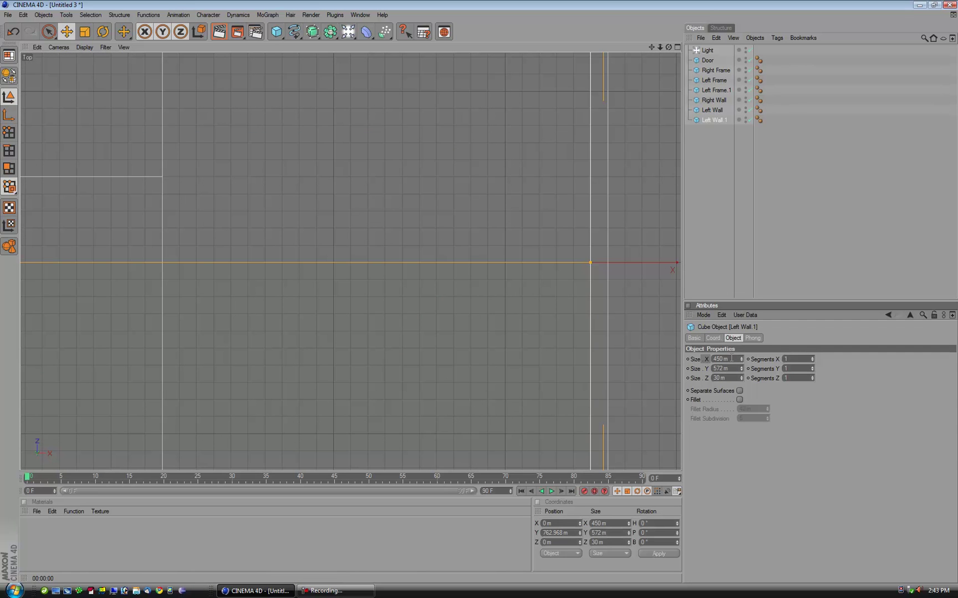
- Render the perspective view and examine the wall section above the door from a slightly different angle
{"action": "key", "text": "F1"}
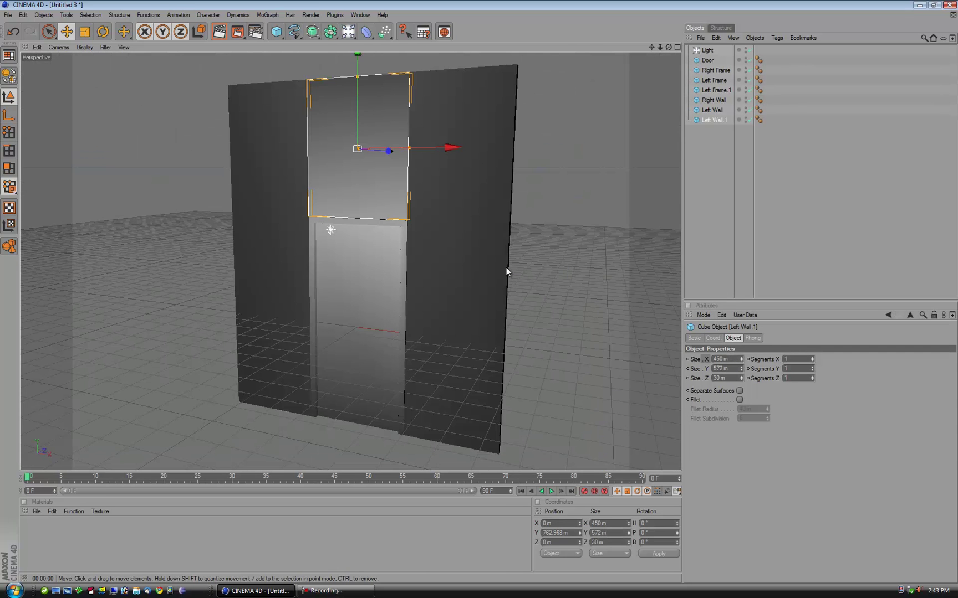
{"action": "key", "text": "ctrl+r"}
{"action": "left_click_drag", "start_coordinate": [452, 267], "coordinate": [493, 298], "text": "alt"}
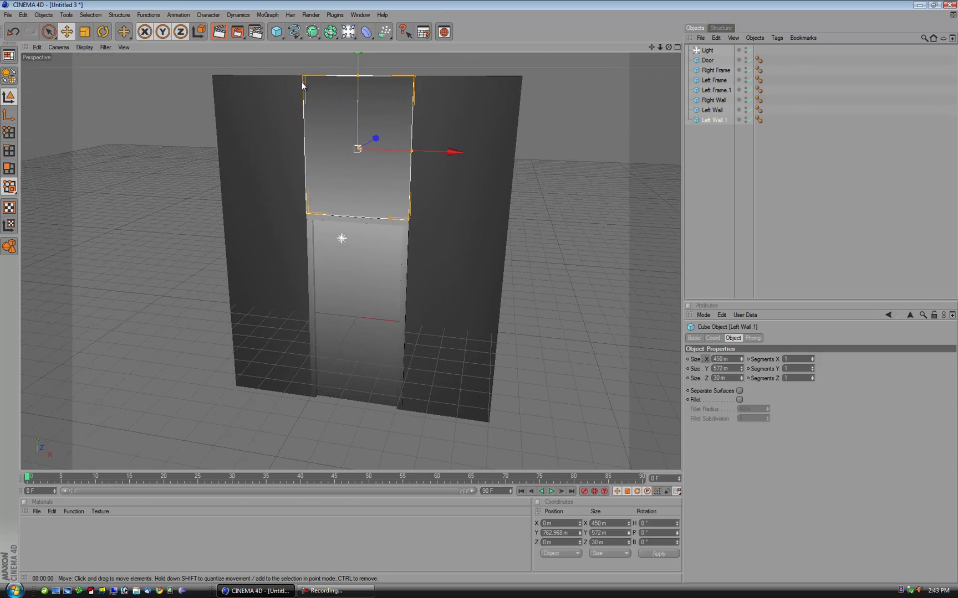
- Review the Global Illumination options in the render settings
{"action": "left_click", "coordinate": [256, 31]}
{"action": "left_click", "coordinate": [79, 87]}
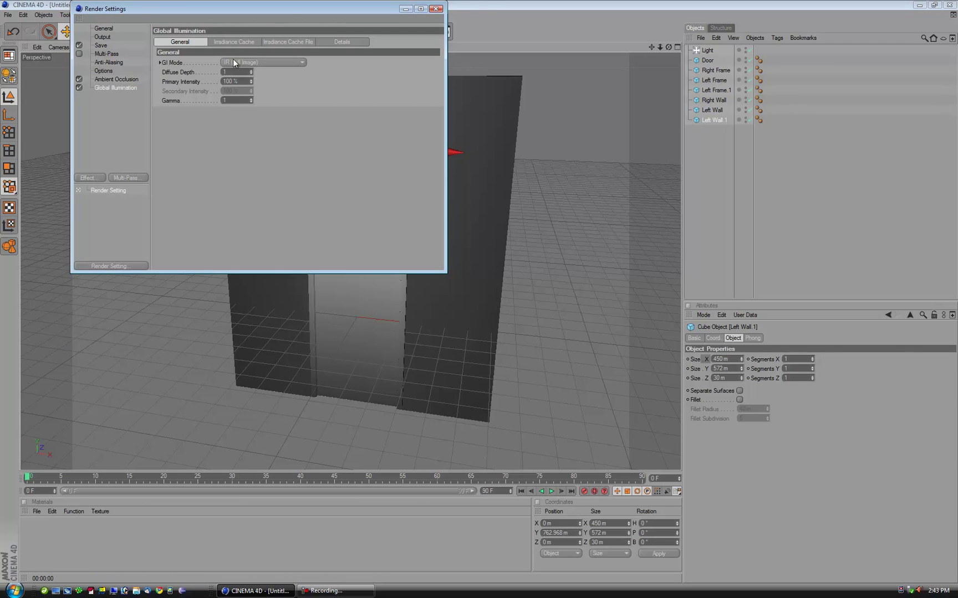
{"action": "left_click", "coordinate": [436, 9]}
{"action": "mouse_move", "coordinate": [394, 212]}
{"action": "left_mouse_down", "text": "alt"}
{"action": "mouse_move", "coordinate": [479, 295]}
{"action": "mouse_move", "coordinate": [408, 210]}
{"action": "left_mouse_up", "text": "alt"}
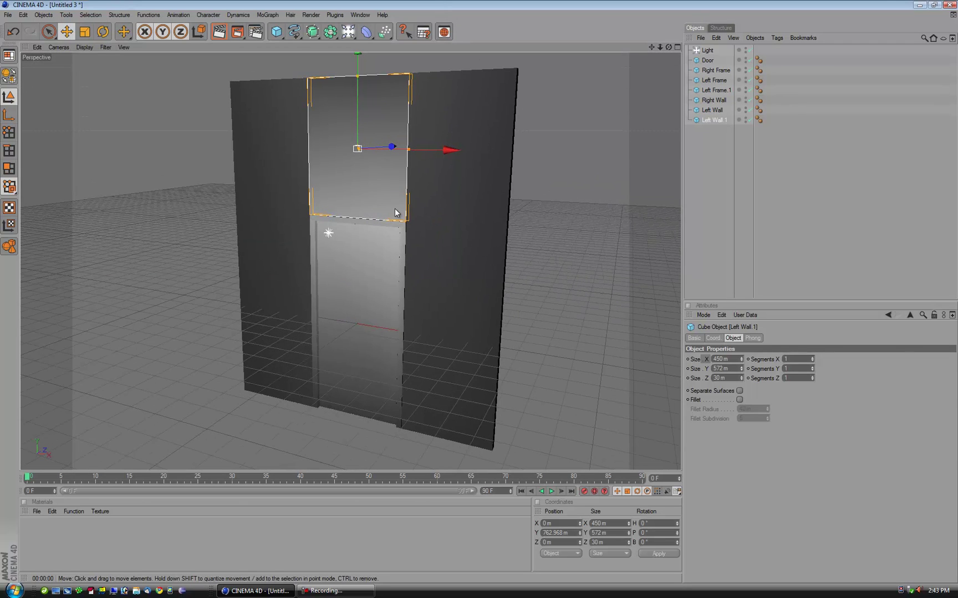
- Raise the light in front of the wall section above the door and render the perspective view
{"action": "left_click", "coordinate": [708, 50]}
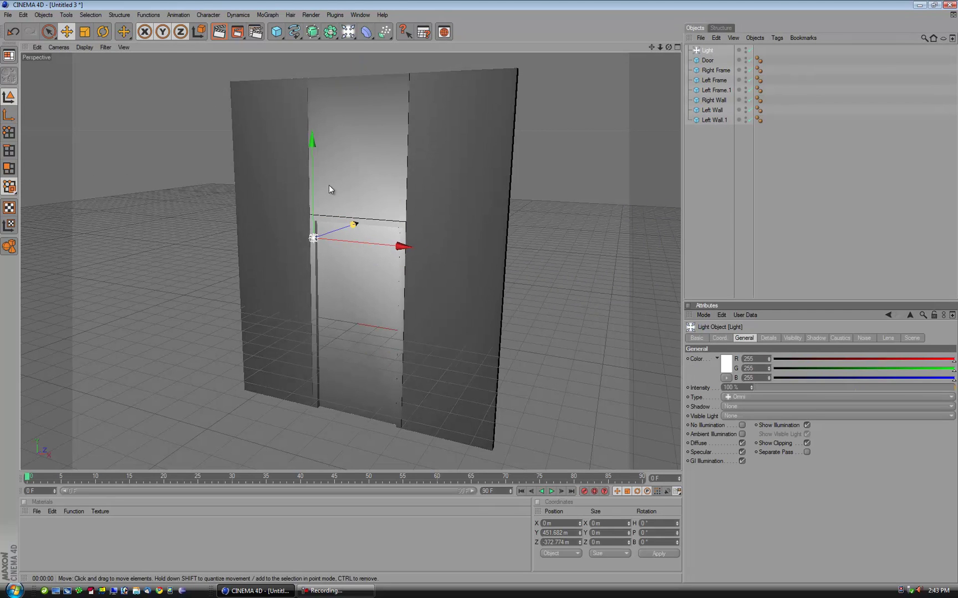
{"action": "left_click_drag", "start_coordinate": [315, 172], "coordinate": [312, 61]}
{"action": "left_click", "coordinate": [364, 221]}
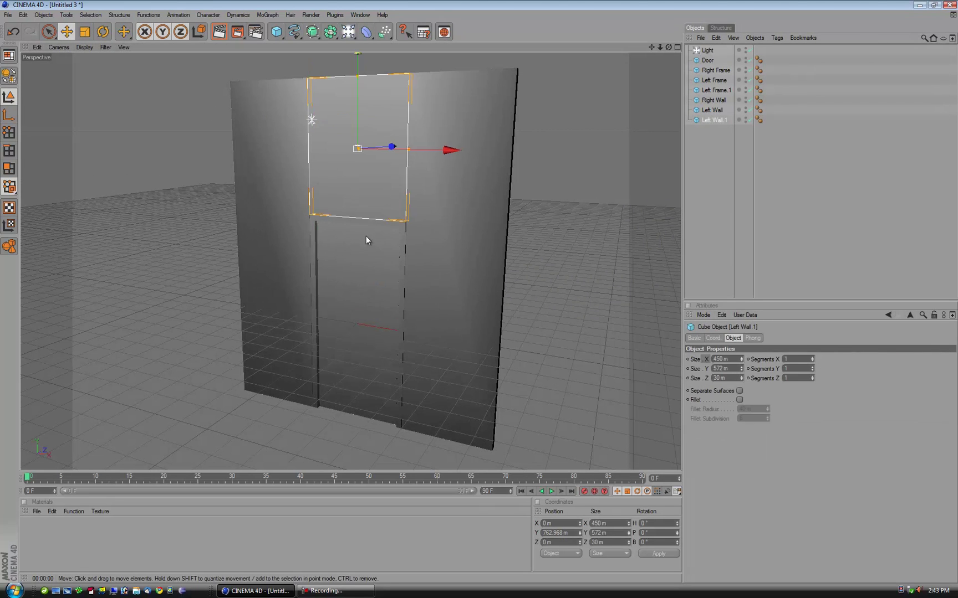
{"action": "key", "text": "ctrl+r"}
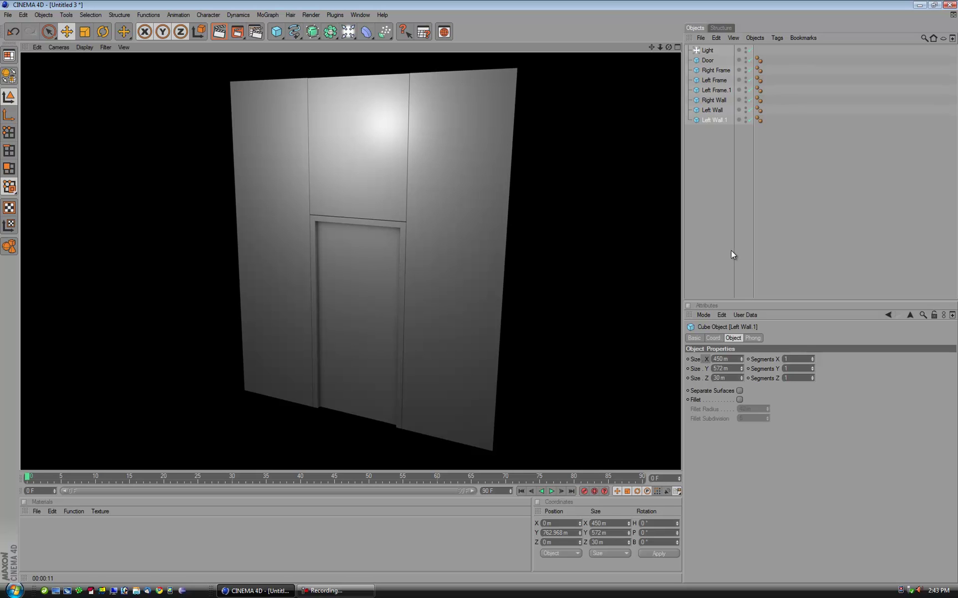
{"action": "left_click", "coordinate": [461, 193]}
{"action": "left_click", "coordinate": [534, 231]}
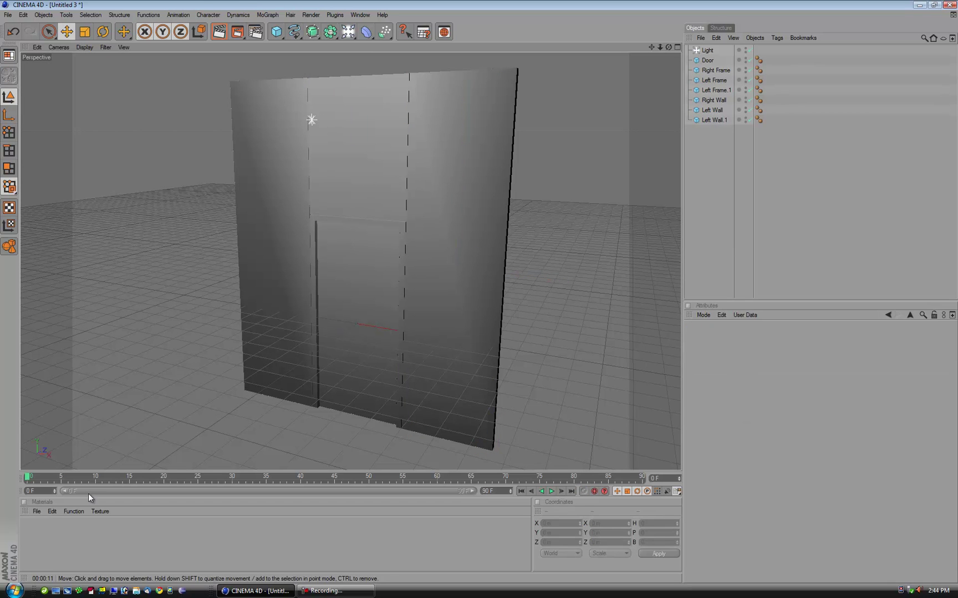
- Create a new material and disable its Specular channel
{"action": "double_click", "coordinate": [40, 525]}
{"action": "double_click", "coordinate": [40, 528]}
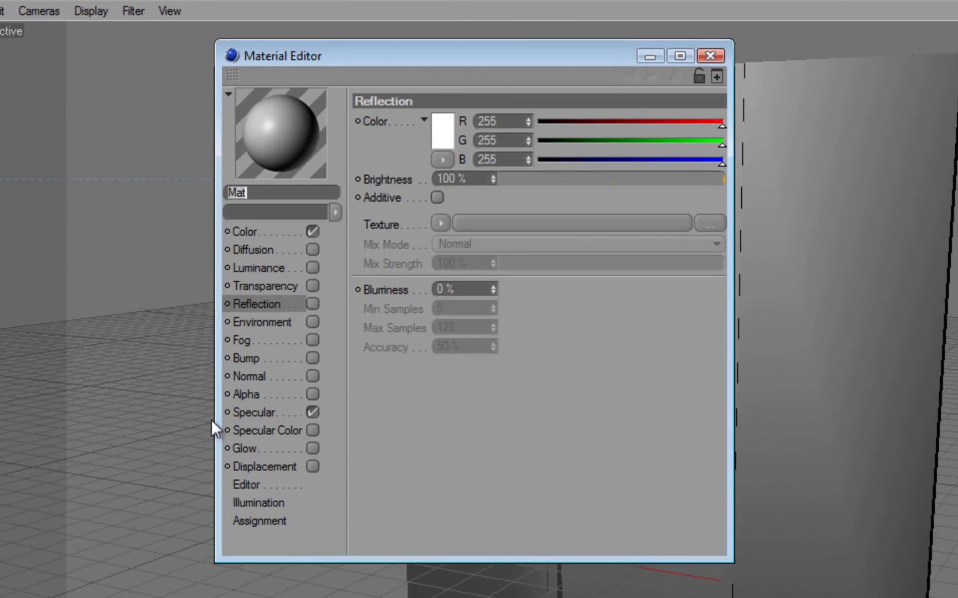
{"action": "left_click", "coordinate": [312, 413]}
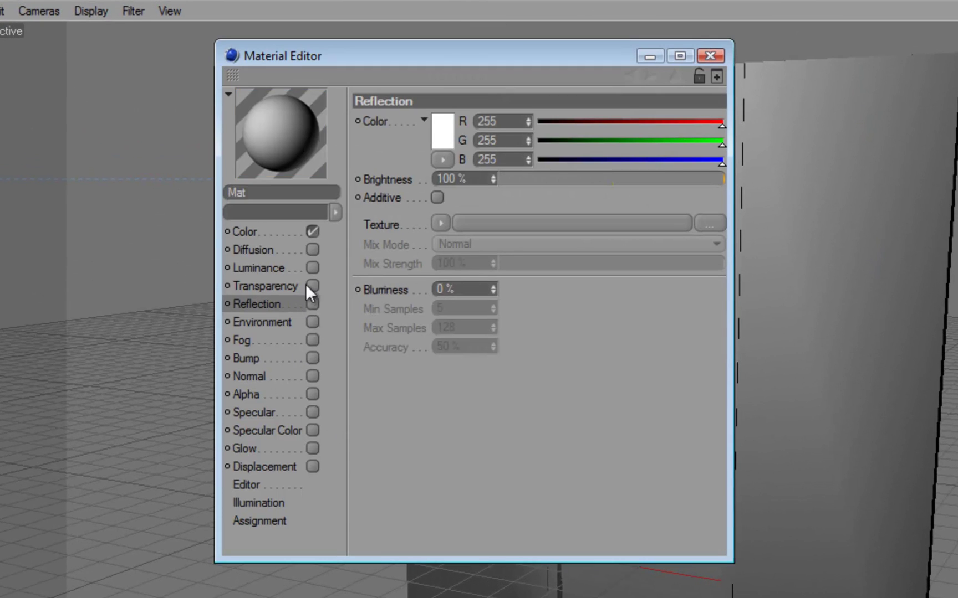
- Set the material's color to R 32, G 87, B 68
{"action": "left_click", "coordinate": [271, 231]}
{"action": "left_click", "coordinate": [426, 144]}
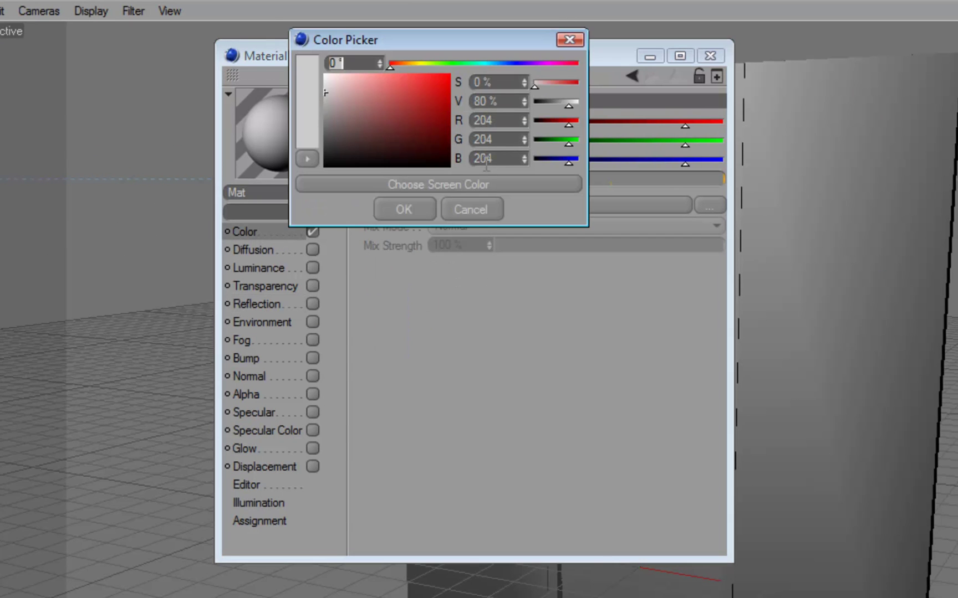
{"action": "left_click", "coordinate": [471, 210]}
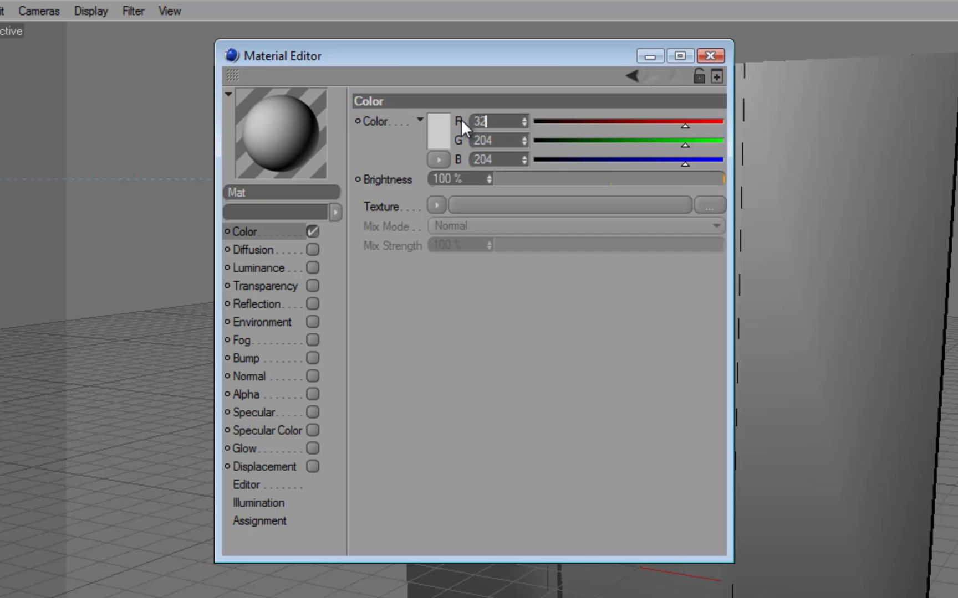
{"action": "key", "text": "Tab"}
{"action": "type", "text": "68"}
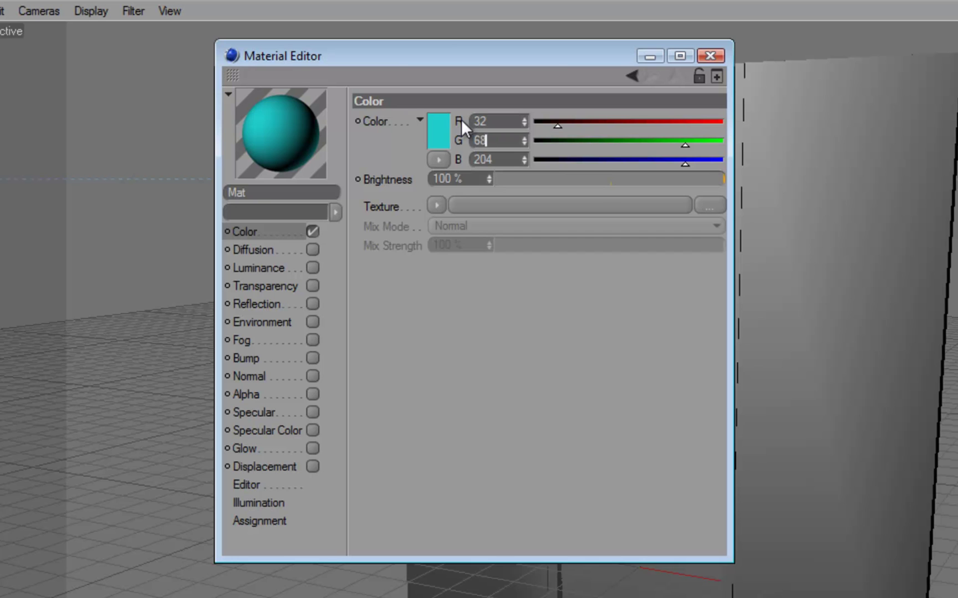
{"action": "key", "text": "Return"}
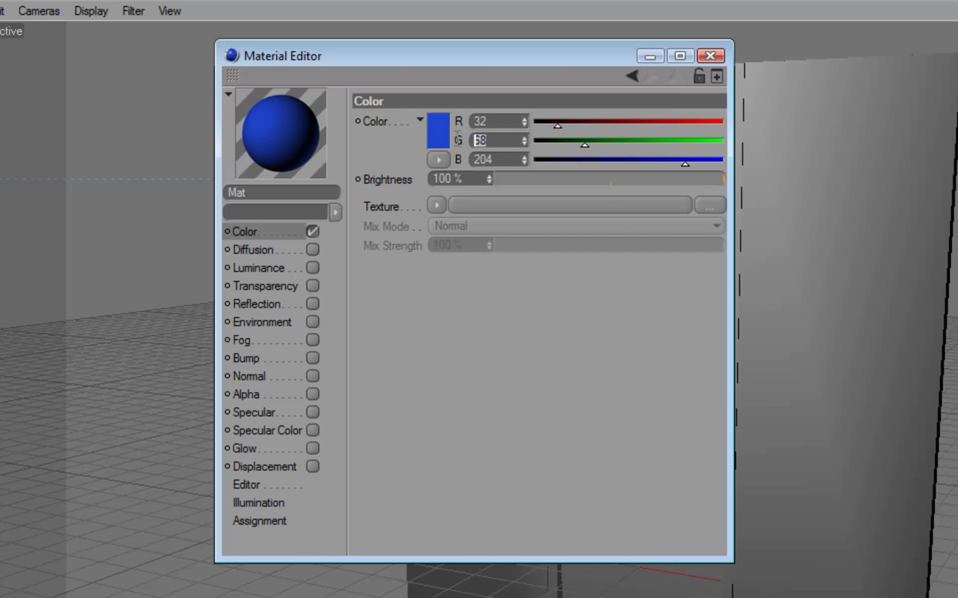
{"action": "type", "text": "87"}
{"action": "key", "text": "Return"}
{"action": "key", "text": "Tab"}
{"action": "type", "text": "68"}
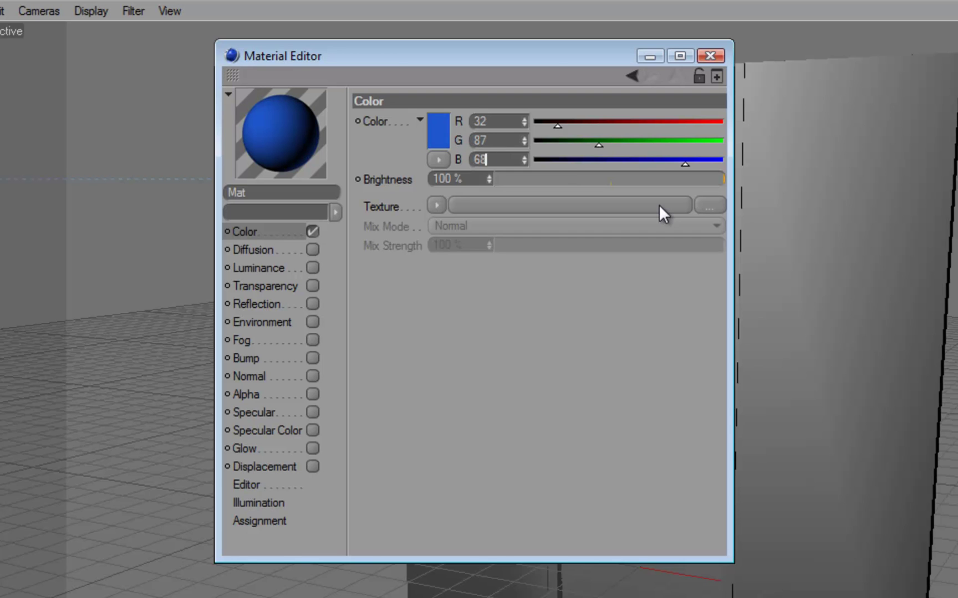
{"action": "key", "text": "Return"}
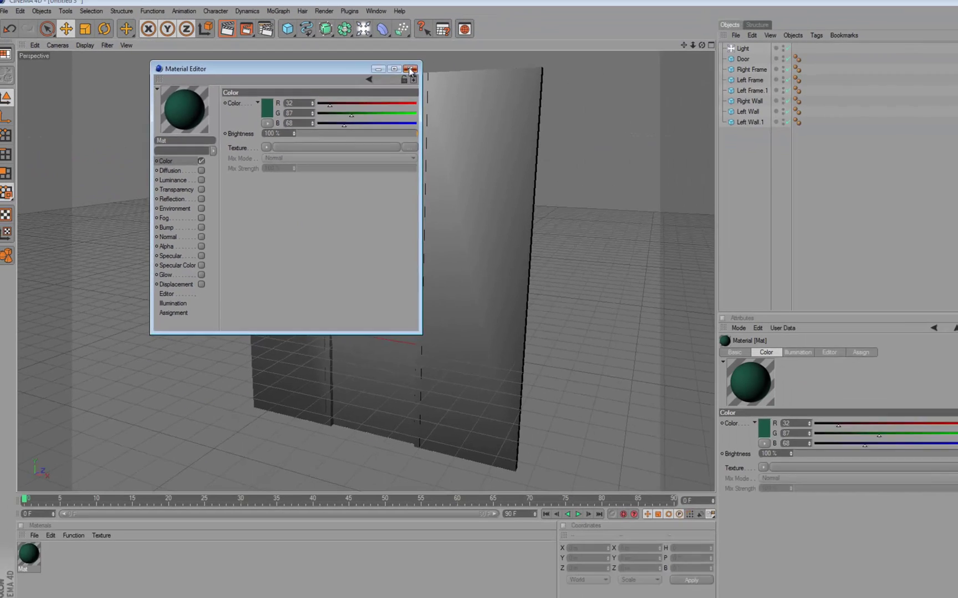
- Close the material editor and apply the dark green material to Door
{"action": "left_click", "coordinate": [710, 56]}
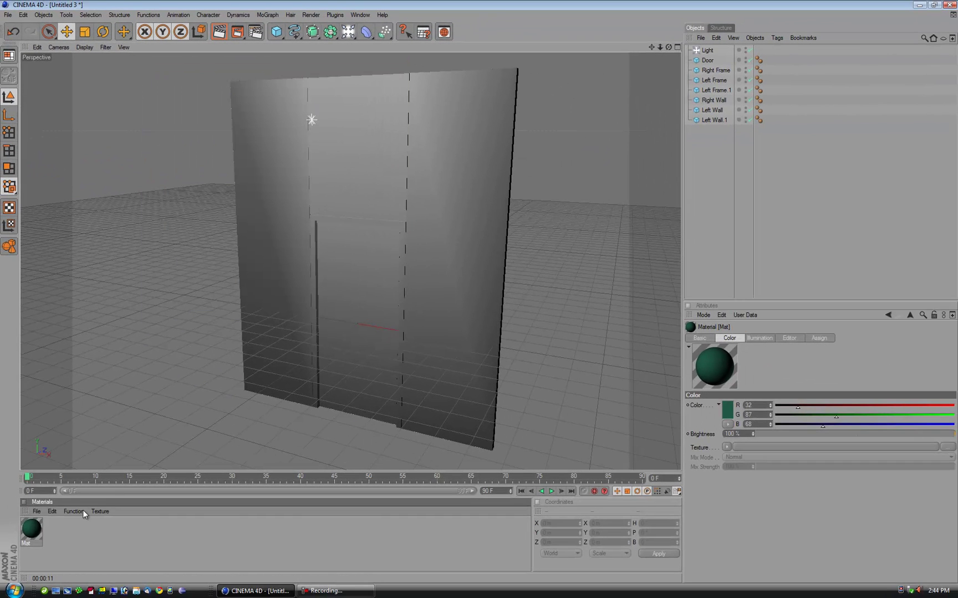
{"action": "left_click_drag", "start_coordinate": [32, 529], "coordinate": [381, 271]}
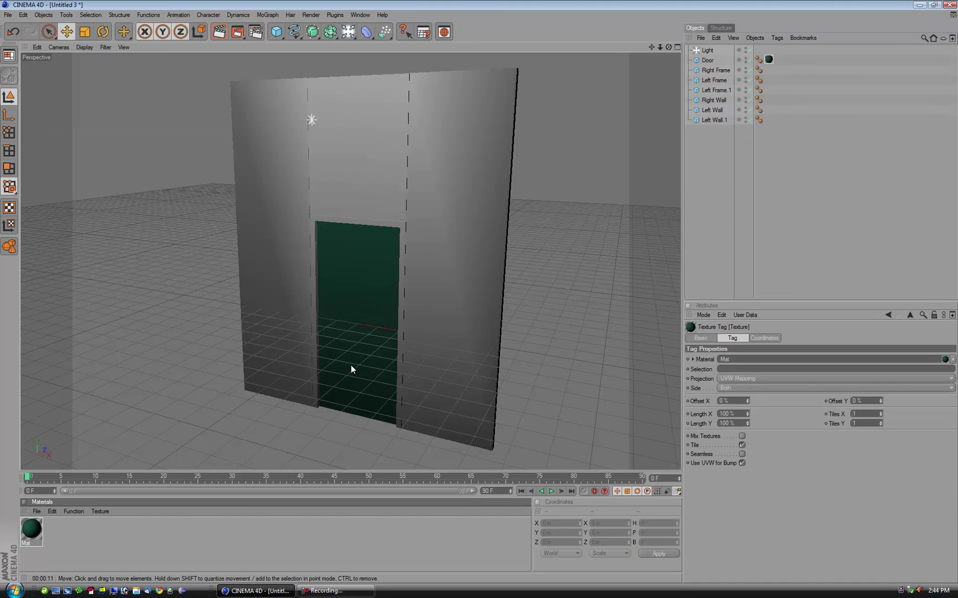
{"action": "left_click", "coordinate": [59, 530]}
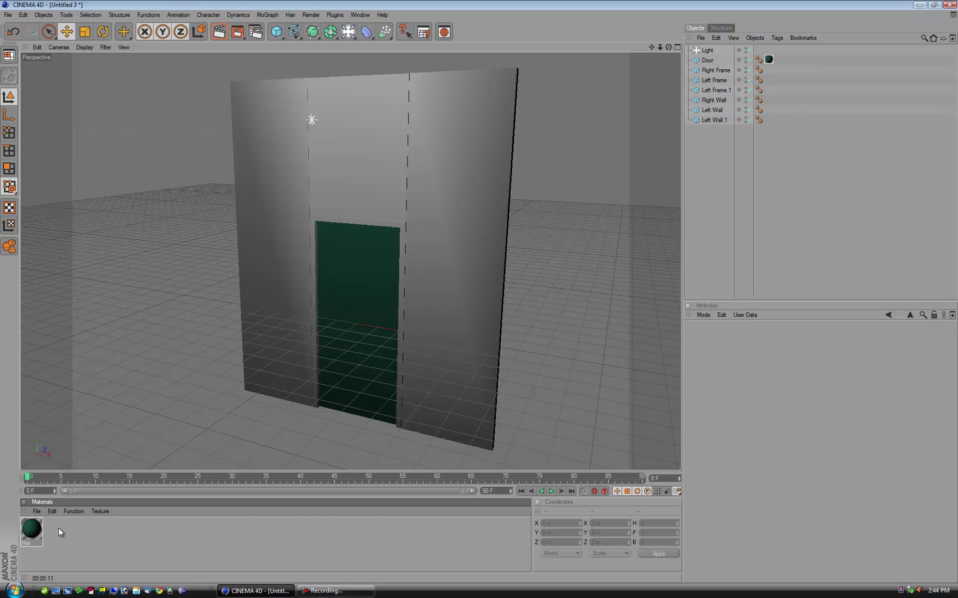
- Duplicate the dark green material and rename one of the two copies Door
{"action": "left_click", "coordinate": [34, 529]}
{"action": "key", "text": "ctrl+c"}
{"action": "key", "text": "ctrl+v"}
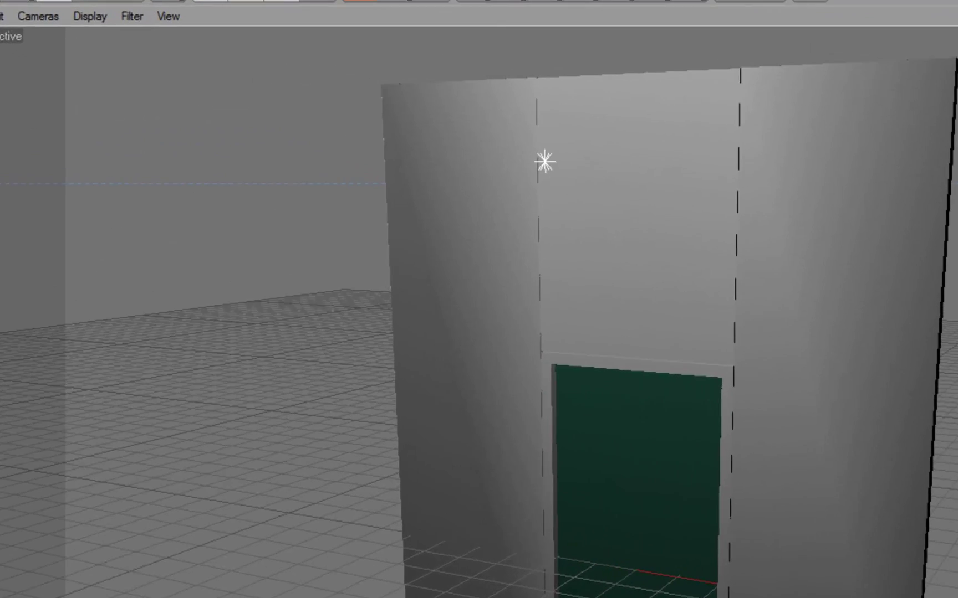
{"action": "double_click", "coordinate": [38, 532]}
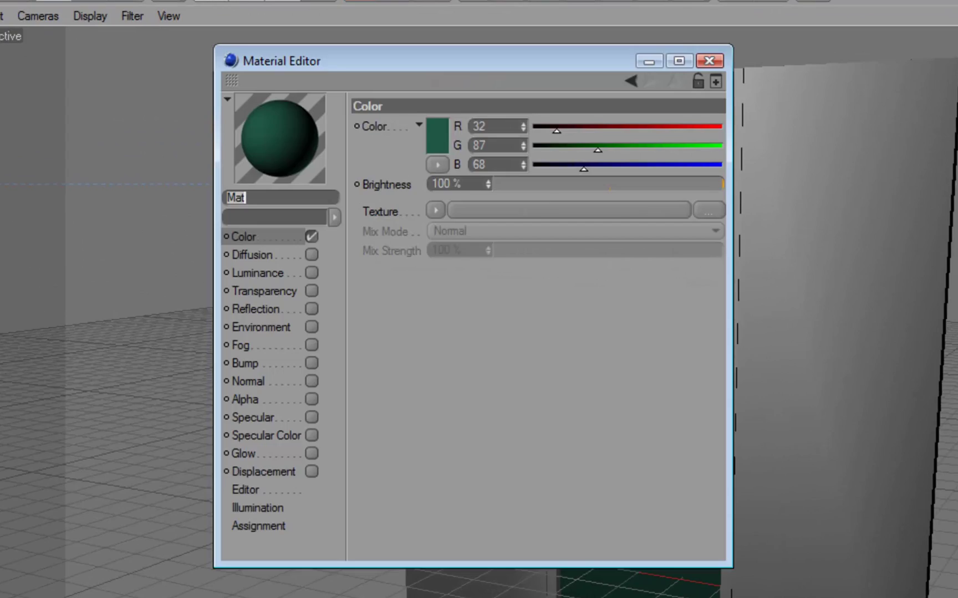
{"action": "type", "text": "Door"}
{"action": "left_click", "coordinate": [709, 60]}
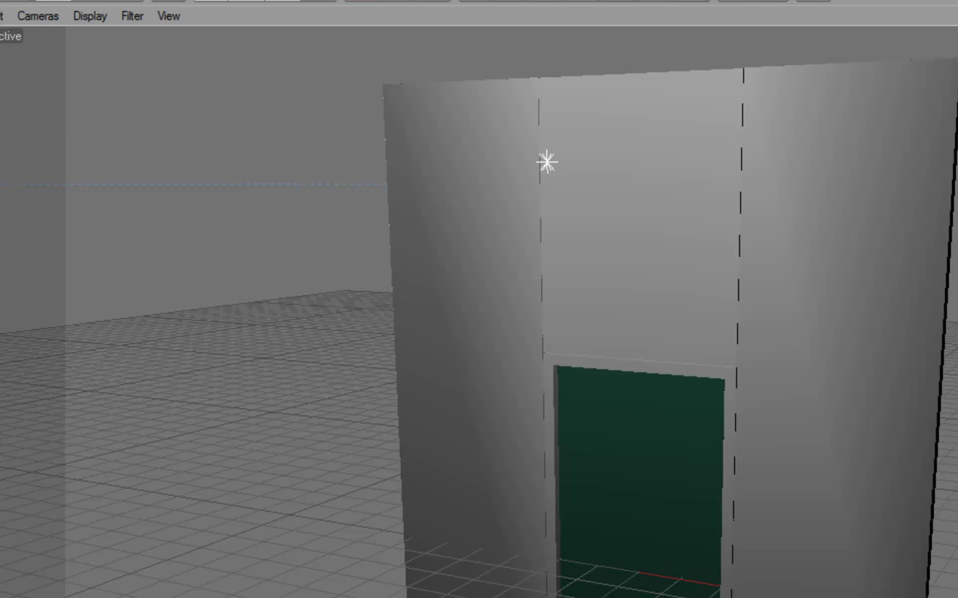
- Open the other dark green material for editing and rename it Frames
{"action": "double_click", "coordinate": [356, 233]}
{"action": "left_click", "coordinate": [312, 199]}
{"action": "key", "text": "BackSpace"}
- Set the Frames material's color to R 154, G 202, B 185 and close the material editor
{"action": "double_click", "coordinate": [471, 126]}
{"action": "type", "text": "154"}
{"action": "key", "text": "Tab"}
{"action": "type", "text": "2"}
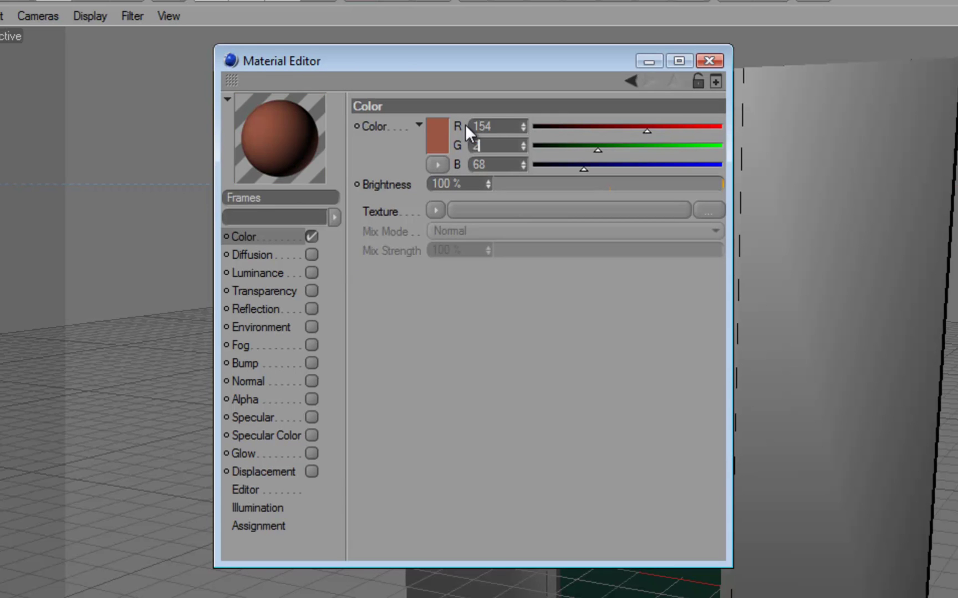
{"action": "type", "text": "02"}
{"action": "key", "text": "Tab"}
{"action": "type", "text": "185"}
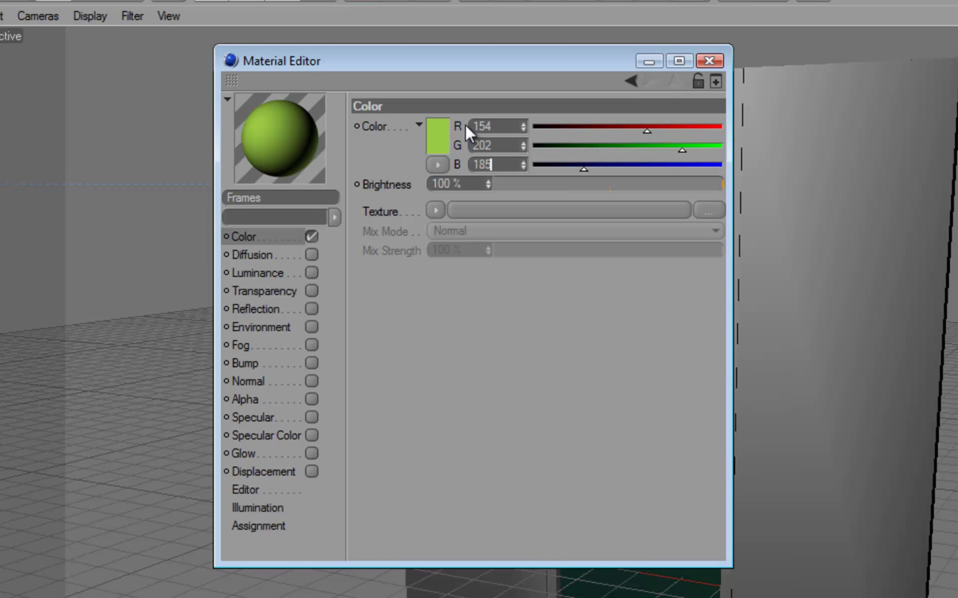
{"action": "key", "text": "Return"}
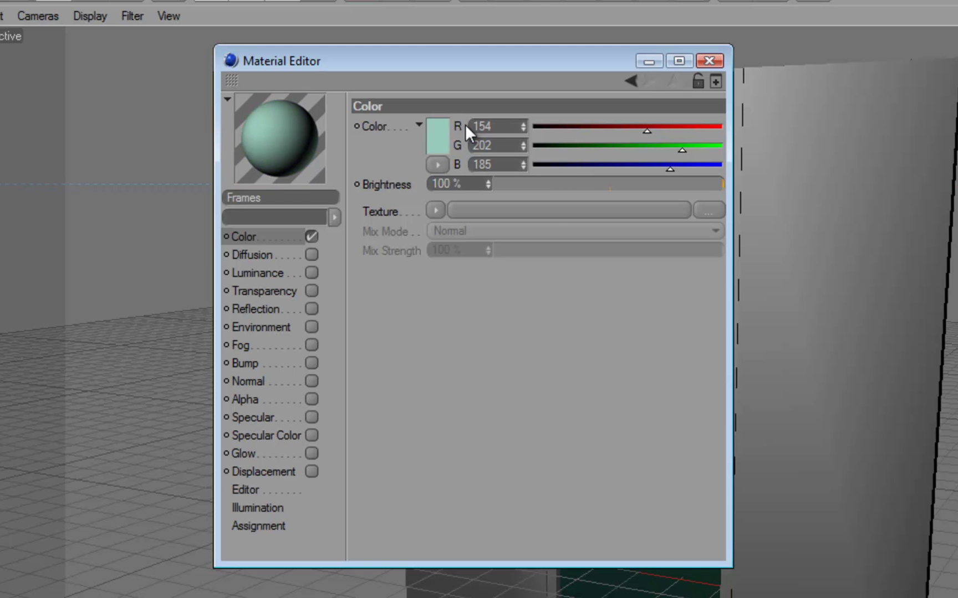
{"action": "left_click", "coordinate": [709, 60]}
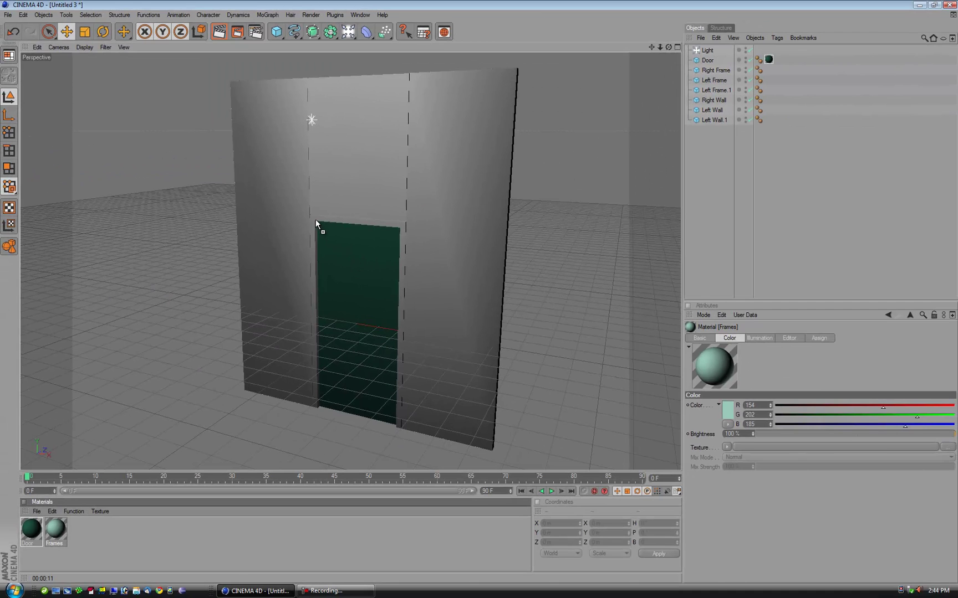
- Apply the Frames material to the three frame pieces around the door
{"action": "left_click_drag", "start_coordinate": [315, 219], "coordinate": [312, 242]}
{"action": "left_click_drag", "start_coordinate": [55, 530], "coordinate": [401, 261]}
- Duplicate the Frames material and rename the copy Walls
{"action": "left_click_drag", "start_coordinate": [56, 533], "coordinate": [89, 535]}
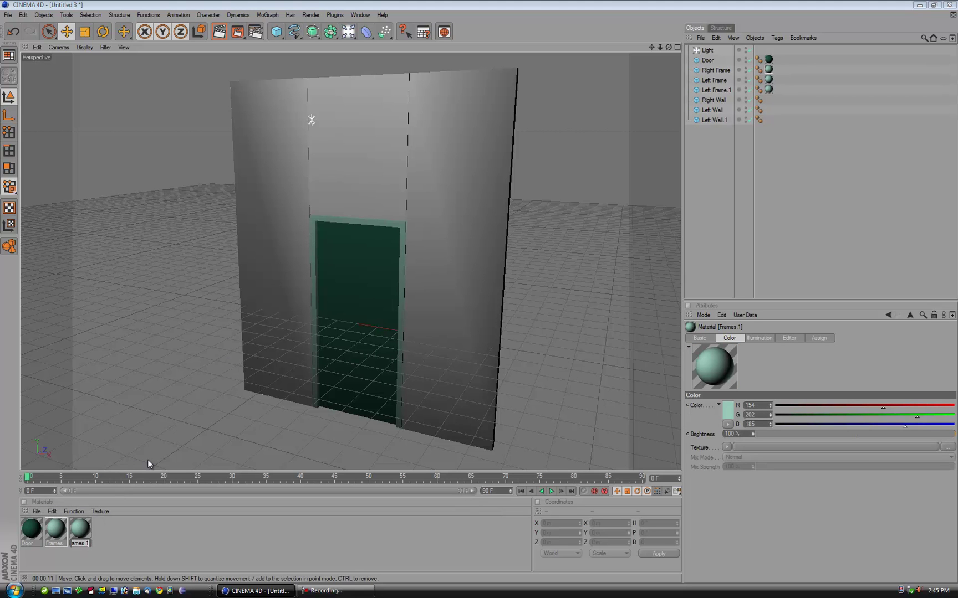
{"action": "type", "text": "Walls"}
{"action": "key", "text": "Return"}
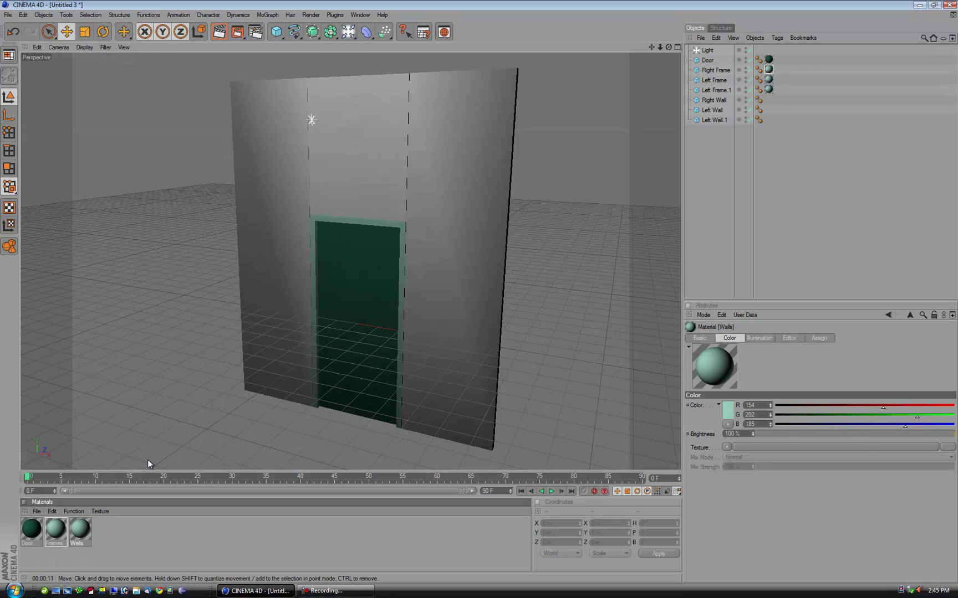
- Set the Walls material's color to R 196, G 224, B 214 and close the material editor
{"action": "double_click", "coordinate": [80, 529]}
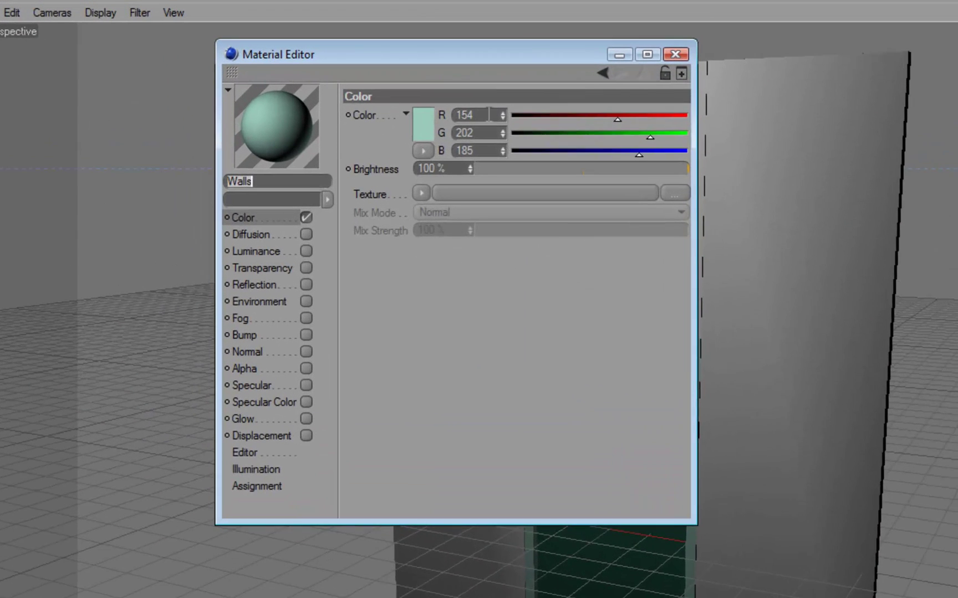
{"action": "left_click", "coordinate": [488, 116]}
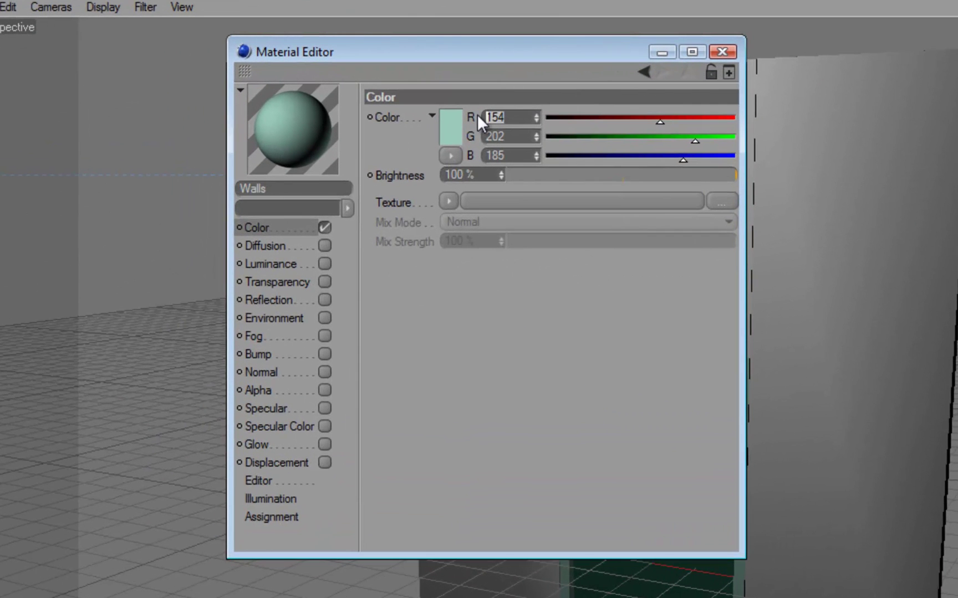
{"action": "type", "text": "196"}
{"action": "key", "text": "Return"}
{"action": "type", "text": "22"}
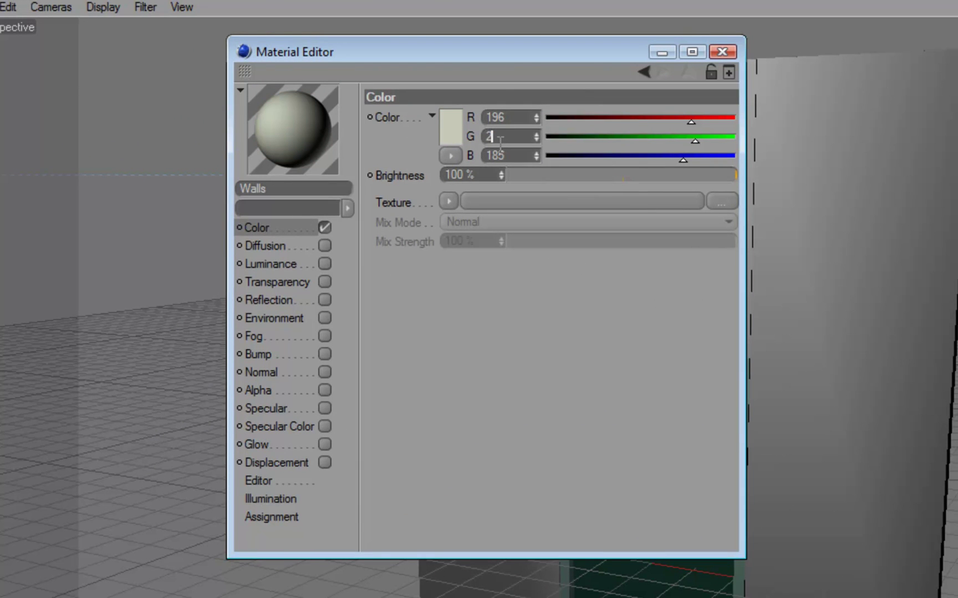
{"action": "type", "text": "4"}
{"action": "key", "text": "Return"}
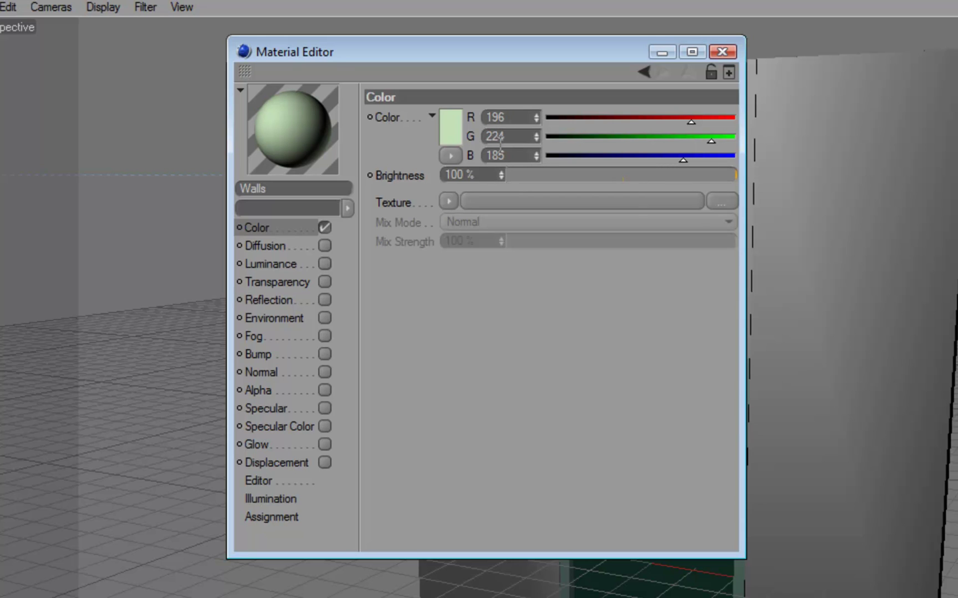
{"action": "double_click", "coordinate": [501, 155]}
{"action": "type", "text": "214"}
{"action": "key", "text": "Return"}
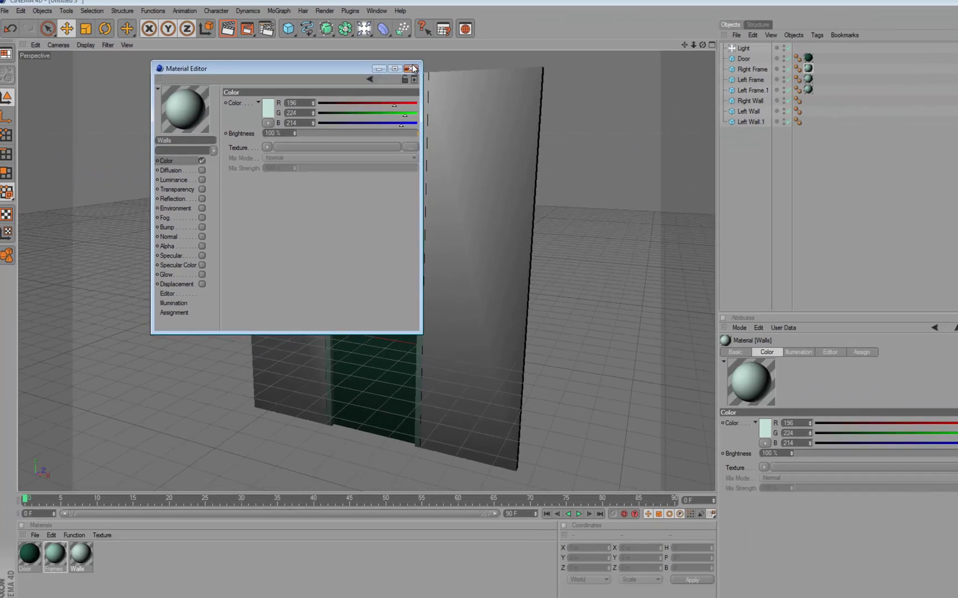
{"action": "left_click", "coordinate": [633, 56]}
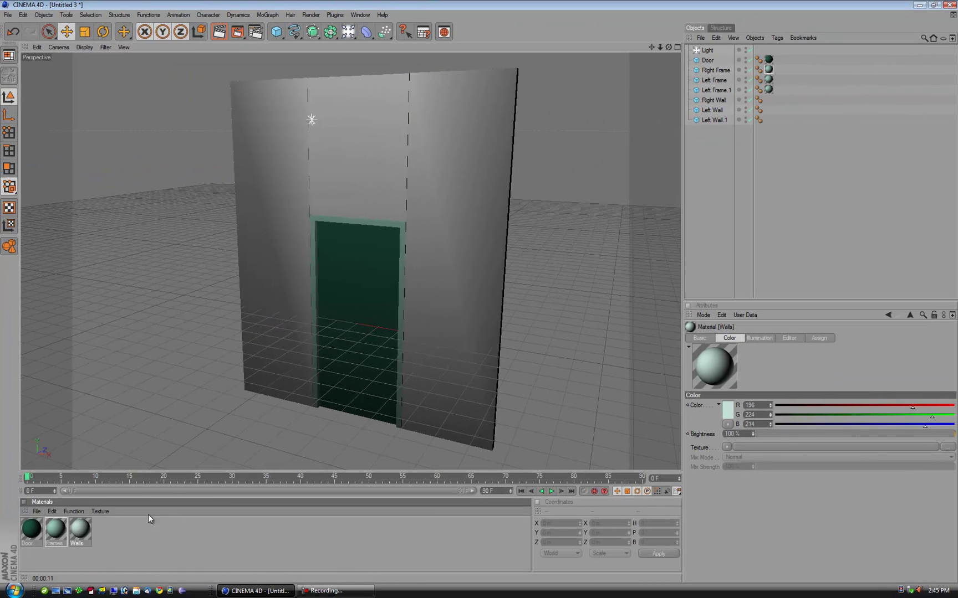
- Apply the Walls material to both side walls and the section above the door, and render the perspective view
{"action": "left_click_drag", "start_coordinate": [77, 529], "coordinate": [278, 231]}
{"action": "left_click_drag", "start_coordinate": [84, 530], "coordinate": [360, 166]}
{"action": "left_click_drag", "start_coordinate": [89, 524], "coordinate": [454, 177]}
{"action": "key", "text": "ctrl+r"}
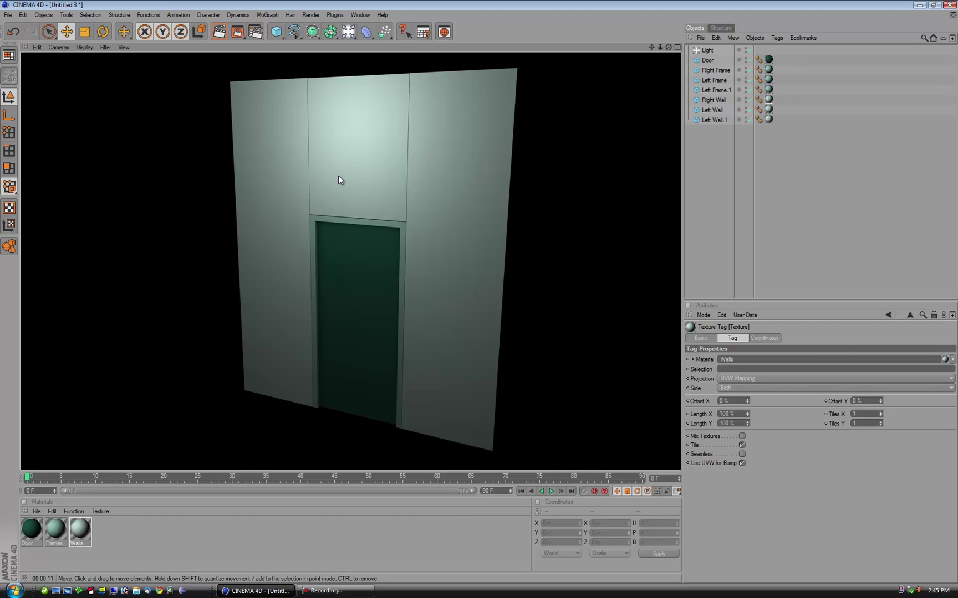
- Add a plane as the floor and set its Y position to -450 m
{"action": "left_click", "coordinate": [276, 32]}
{"action": "left_click", "coordinate": [366, 79]}
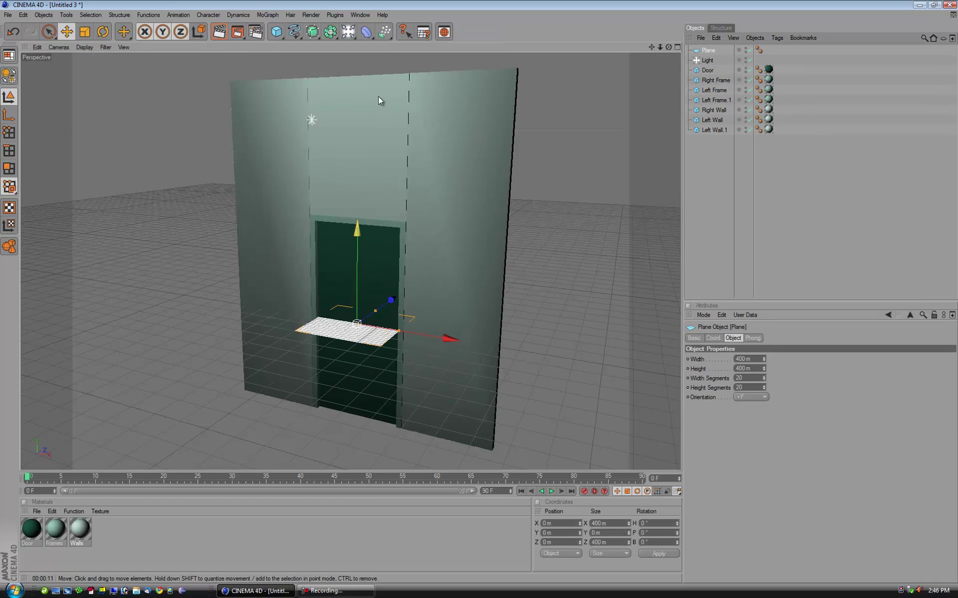
{"action": "left_click", "coordinate": [552, 532]}
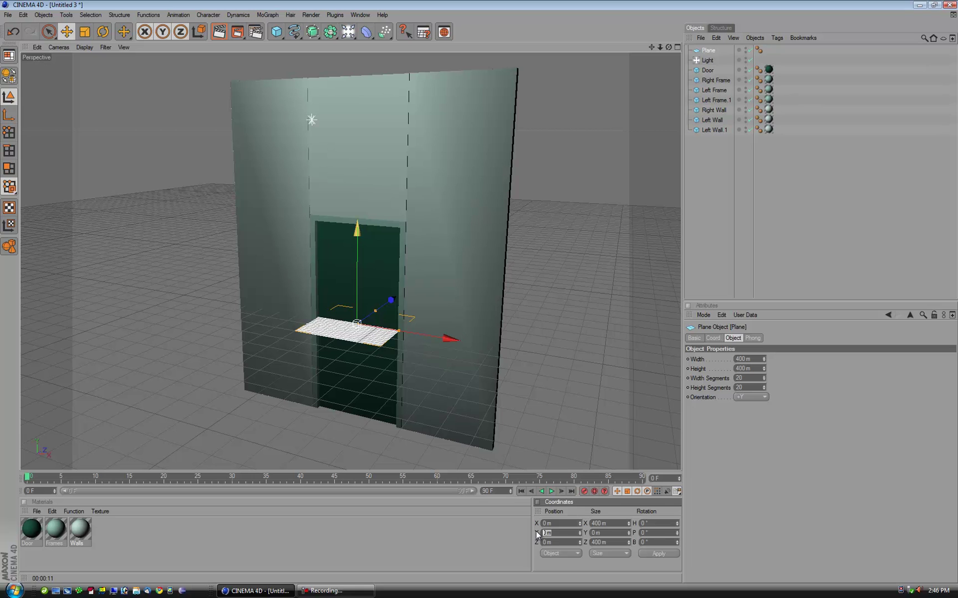
{"action": "type", "text": "450"}
{"action": "key", "text": "Return"}
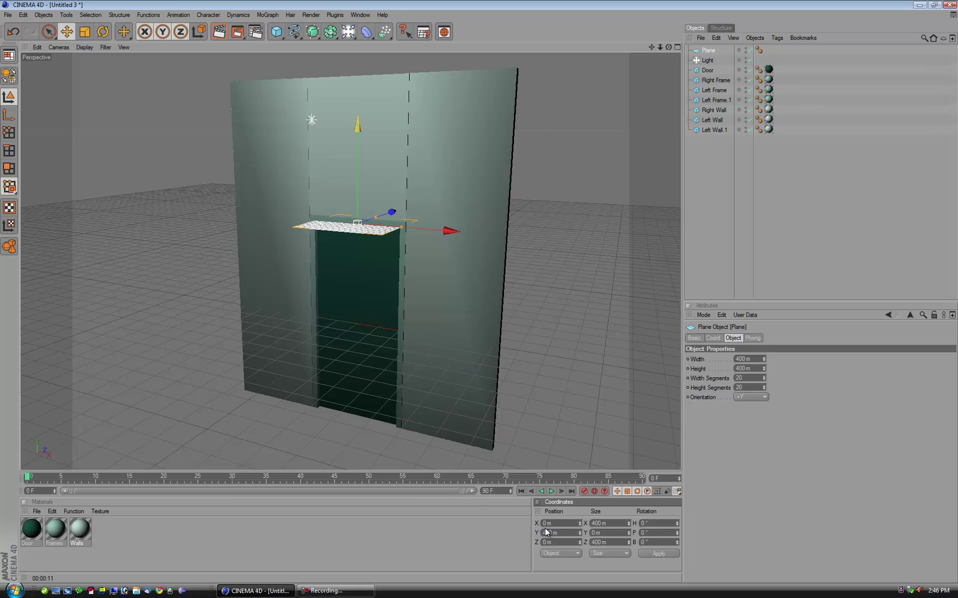
{"action": "type", "text": "-"}
{"action": "key", "text": "Return"}
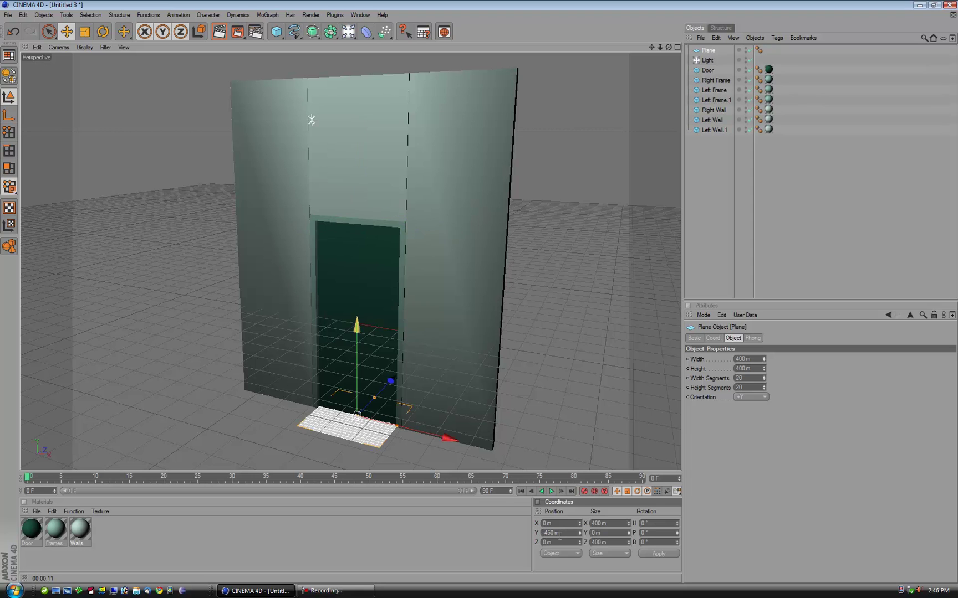
- Enlarge the floor plane to about 2706 by 1815 m and move it in front of the wall to Z about -724 m
{"action": "key", "text": "F2"}
{"action": "key", "text": "F1"}
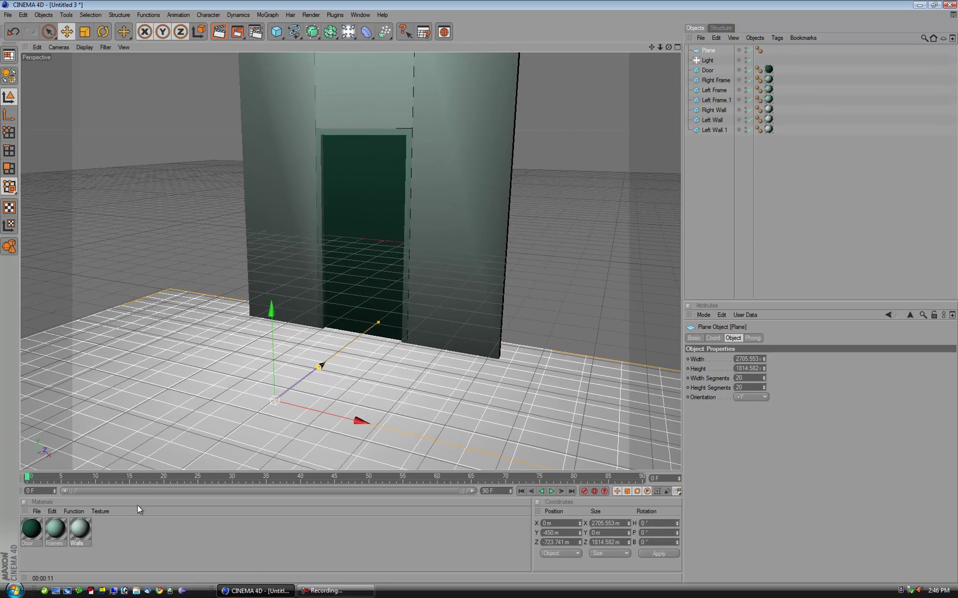
- Create a new material and set its color to R 63, G 79, B 74
{"action": "double_click", "coordinate": [102, 538]}
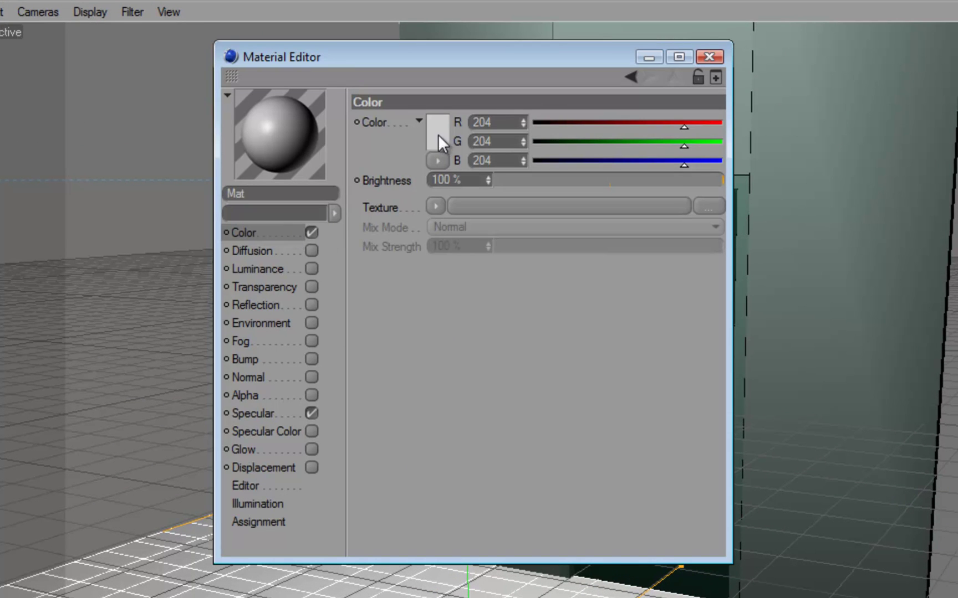
{"action": "left_click", "coordinate": [475, 122]}
{"action": "left_click", "coordinate": [497, 122]}
{"action": "type", "text": "63"}
{"action": "key", "text": "Return"}
{"action": "key", "text": "Tab"}
{"action": "type", "text": "79"}
{"action": "key", "text": "Return"}
{"action": "key", "text": "Tab"}
{"action": "type", "text": "74"}
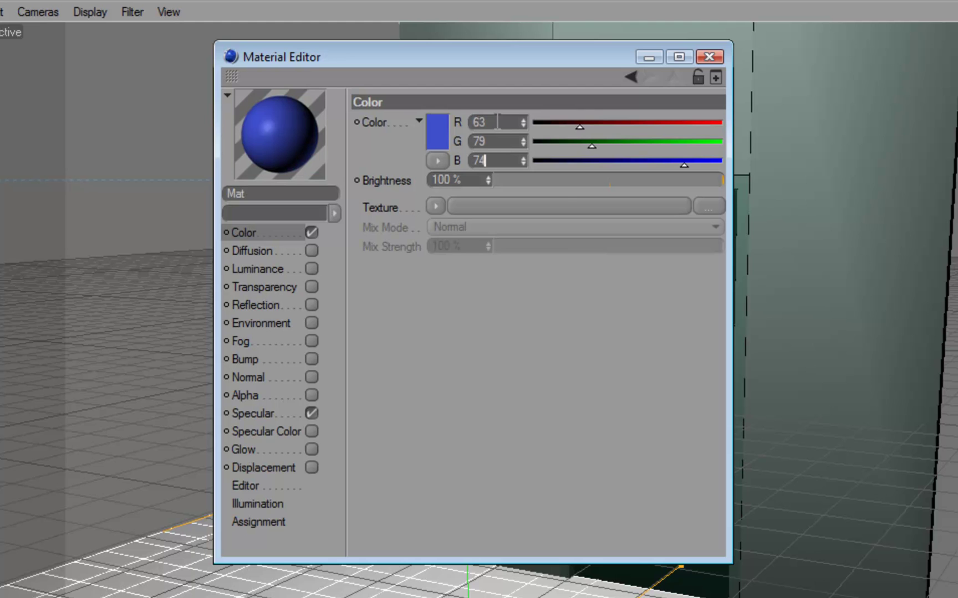
{"action": "key", "text": "Return"}
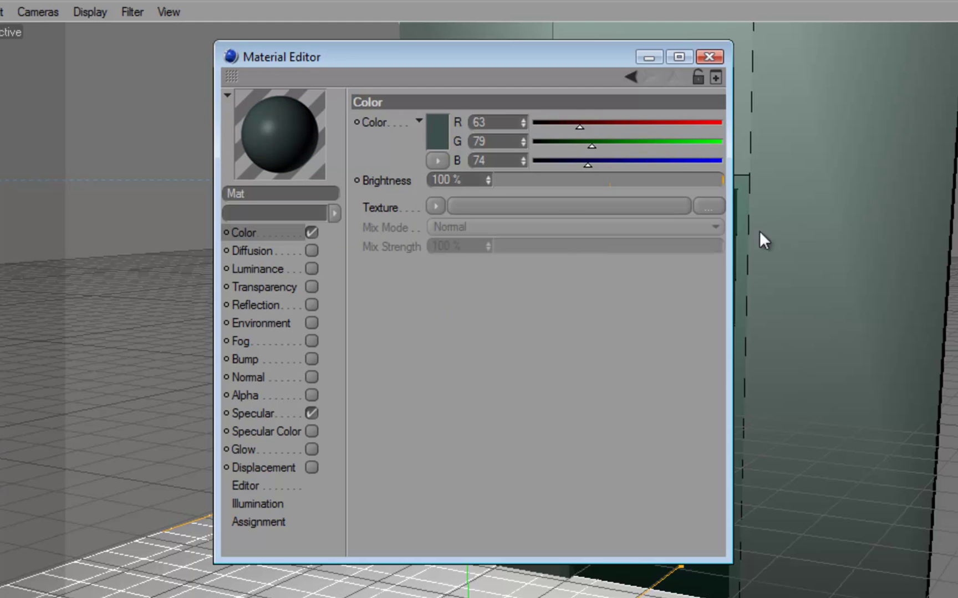
- Enable the new material's Reflection channel and set its brightness to 10%
{"action": "left_click", "coordinate": [261, 305]}
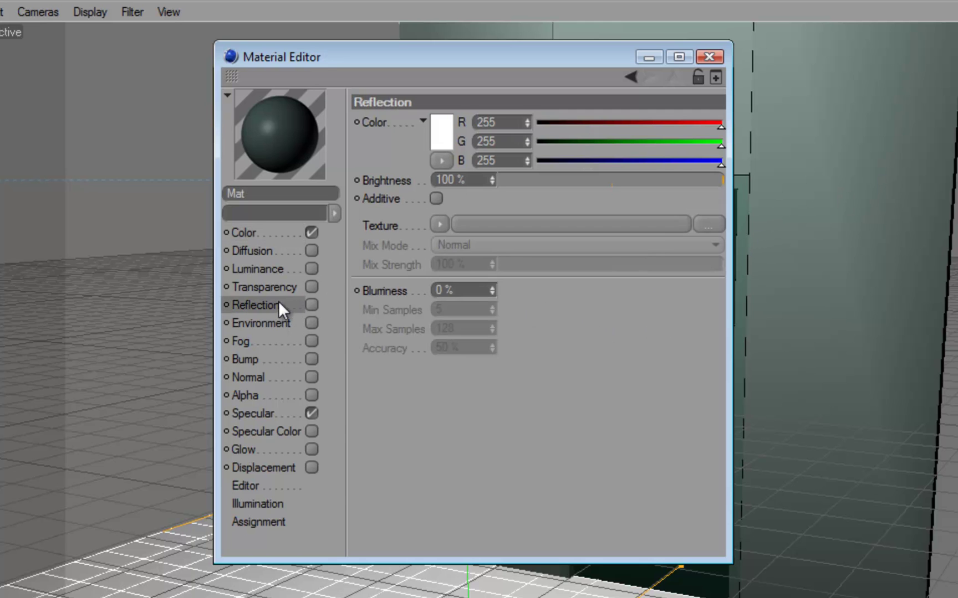
{"action": "left_click", "coordinate": [311, 305]}
{"action": "type", "text": "10"}
{"action": "key", "text": "Tab"}
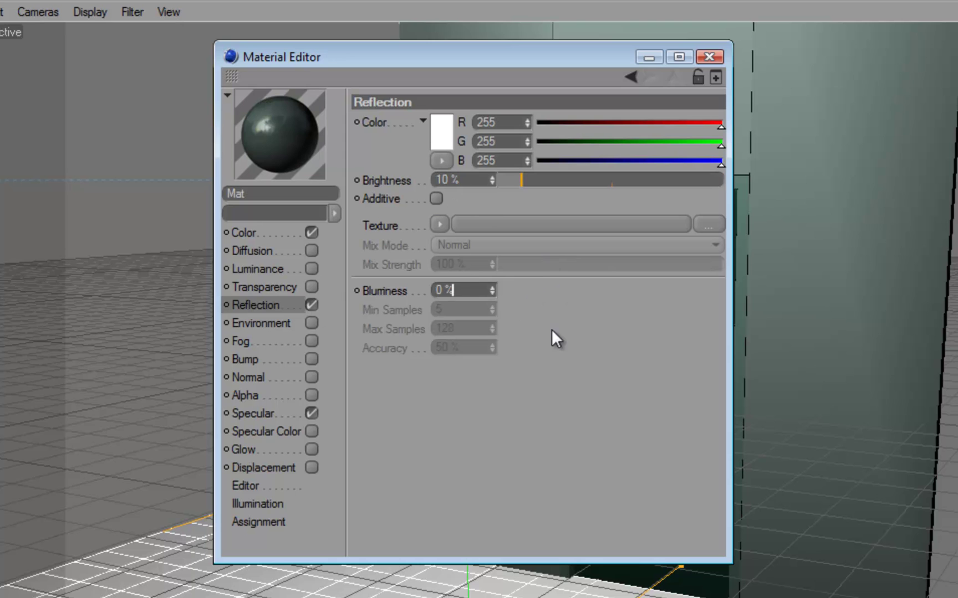
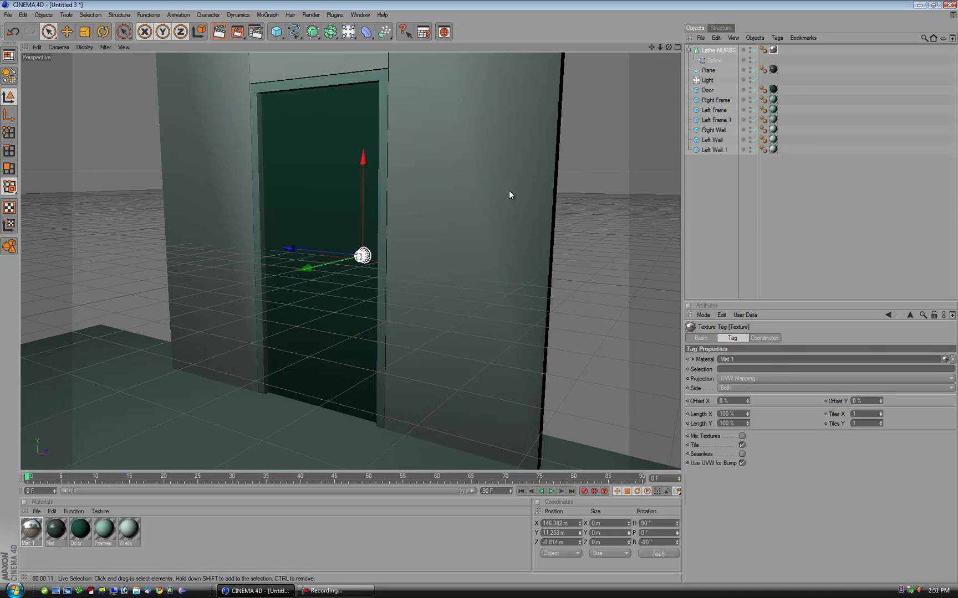
- Select Left Wall and Right Wall together and set their Y position to 330 m
{"action": "left_click", "coordinate": [491, 191]}
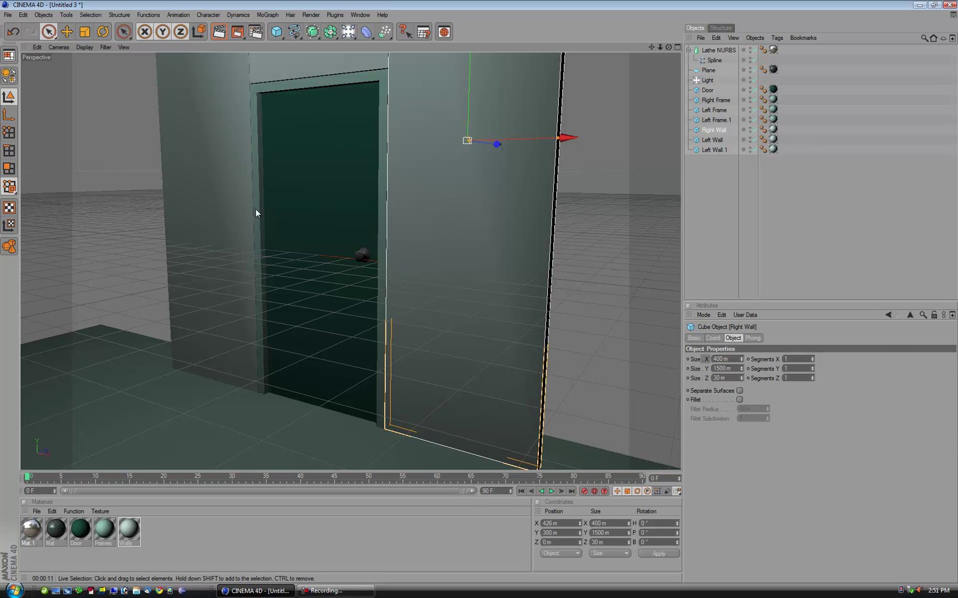
{"action": "left_click", "coordinate": [709, 163]}
{"action": "left_click", "coordinate": [716, 129]}
{"action": "left_click", "coordinate": [717, 141]}
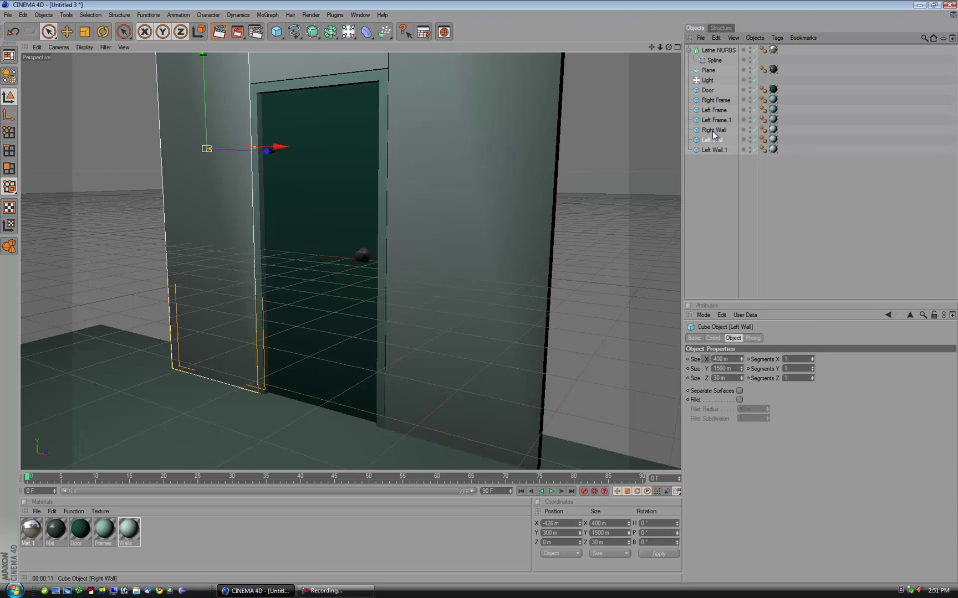
{"action": "left_click", "coordinate": [714, 130], "text": "shift"}
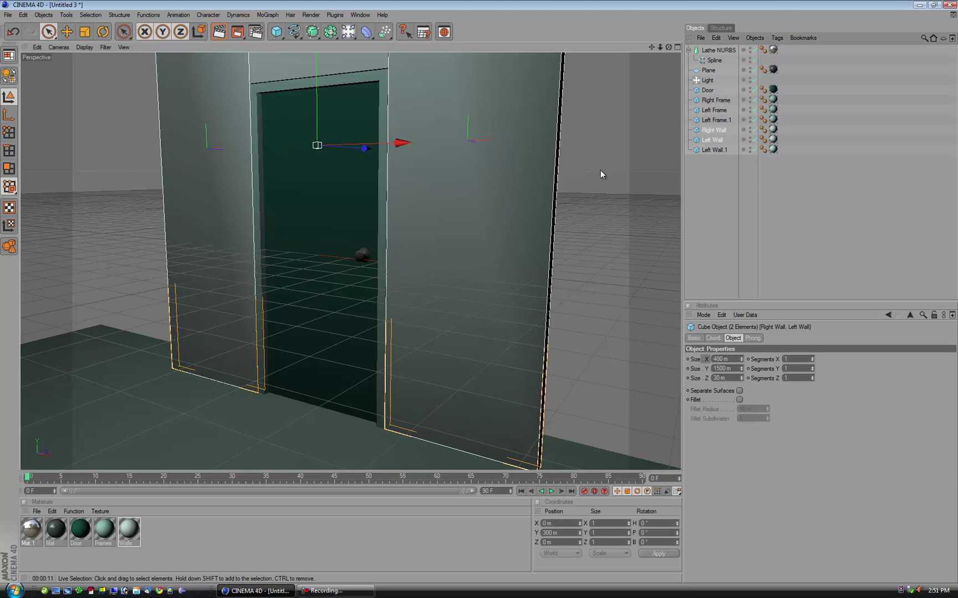
{"action": "left_click", "coordinate": [561, 533]}
{"action": "type", "text": "730"}
{"action": "key", "text": "Return"}
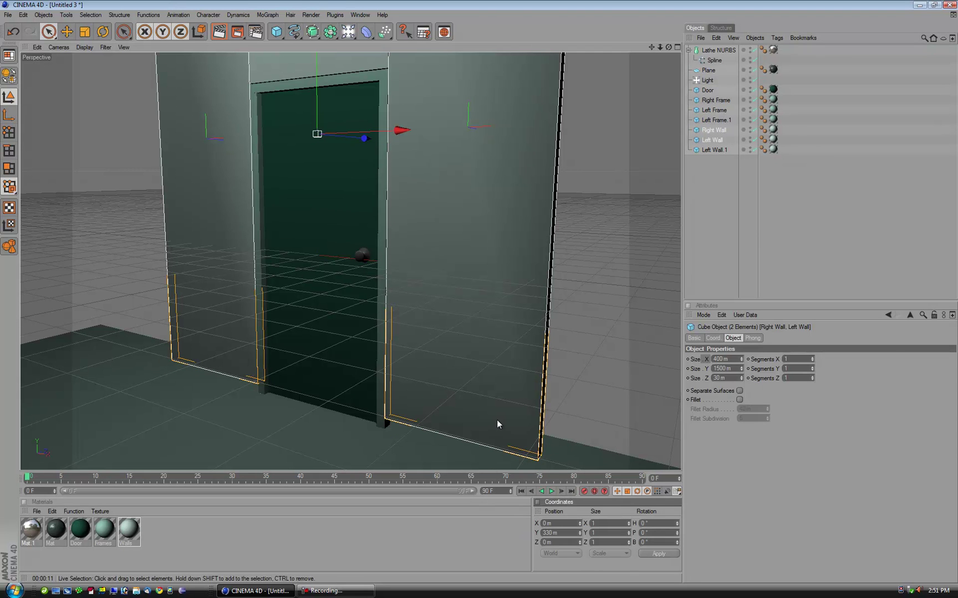
- Duplicate Left Wall and rename the copy Bottom Left
{"action": "left_click", "coordinate": [712, 143]}
{"action": "left_click", "coordinate": [710, 140]}
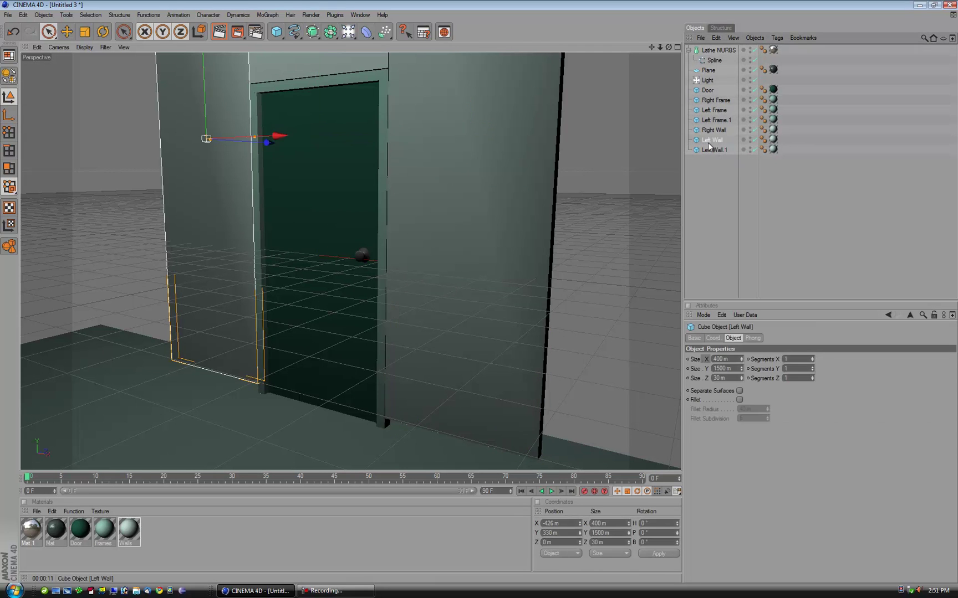
{"action": "key", "text": "ctrl+c"}
{"action": "key", "text": "ctrl+v"}
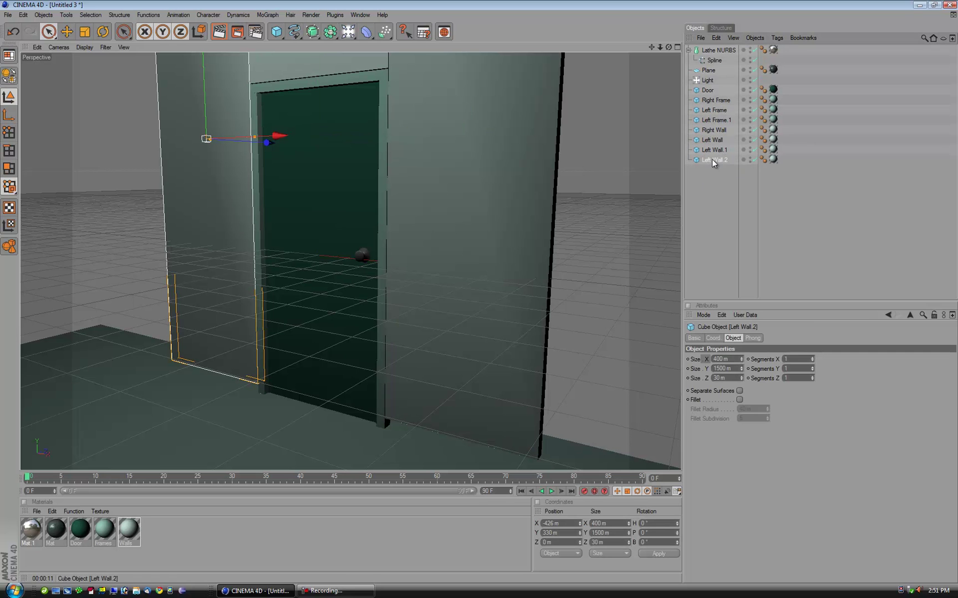
{"action": "double_click", "coordinate": [711, 160]}
{"action": "type", "text": "Bot"}
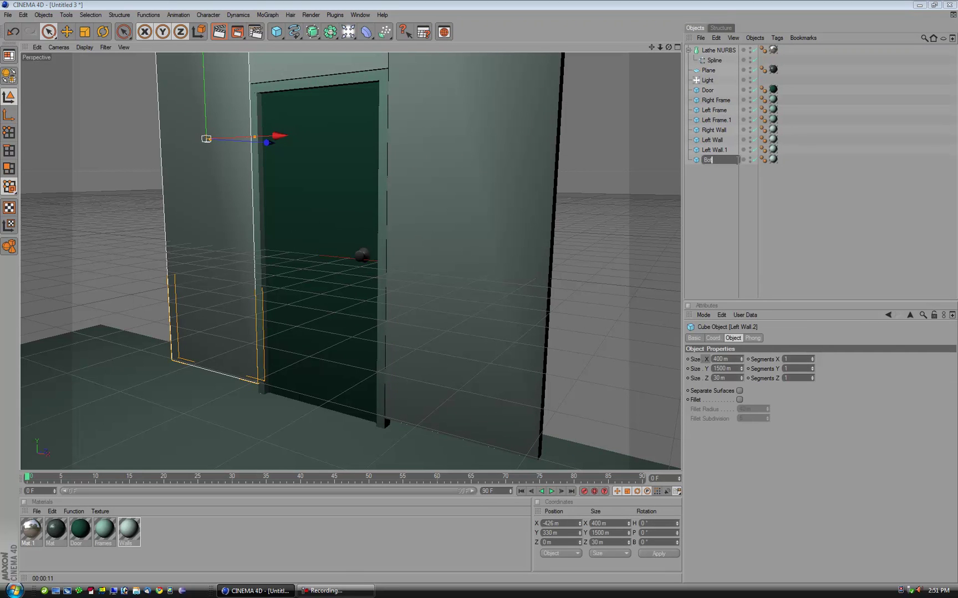
{"action": "type", "text": "tom Left"}
{"action": "key", "text": "Return"}
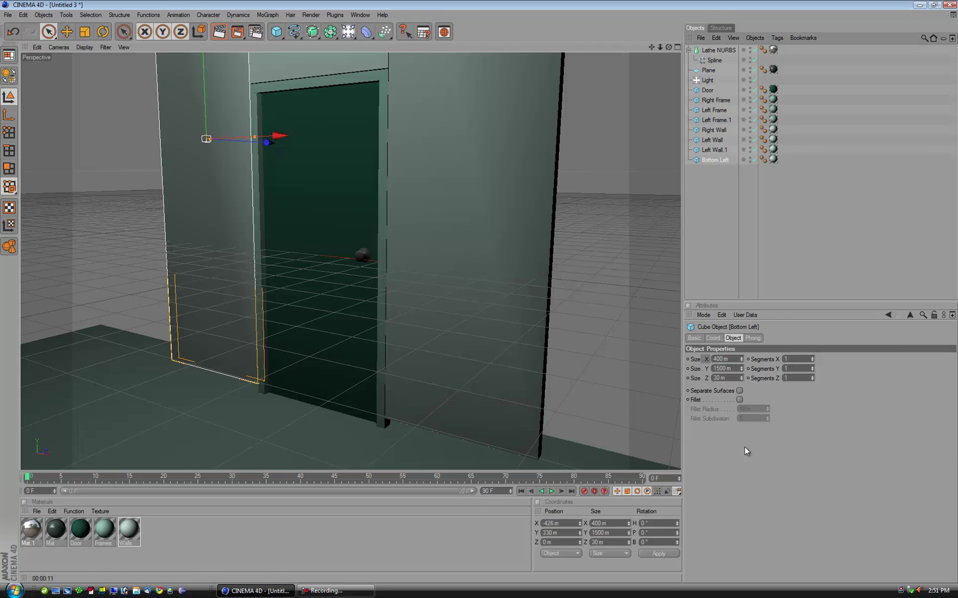
- Set Bottom Left's Y size to 30 m and its Y position to 0 m
{"action": "left_click", "coordinate": [713, 369]}
{"action": "type", "text": "30"}
{"action": "key", "text": "Return"}
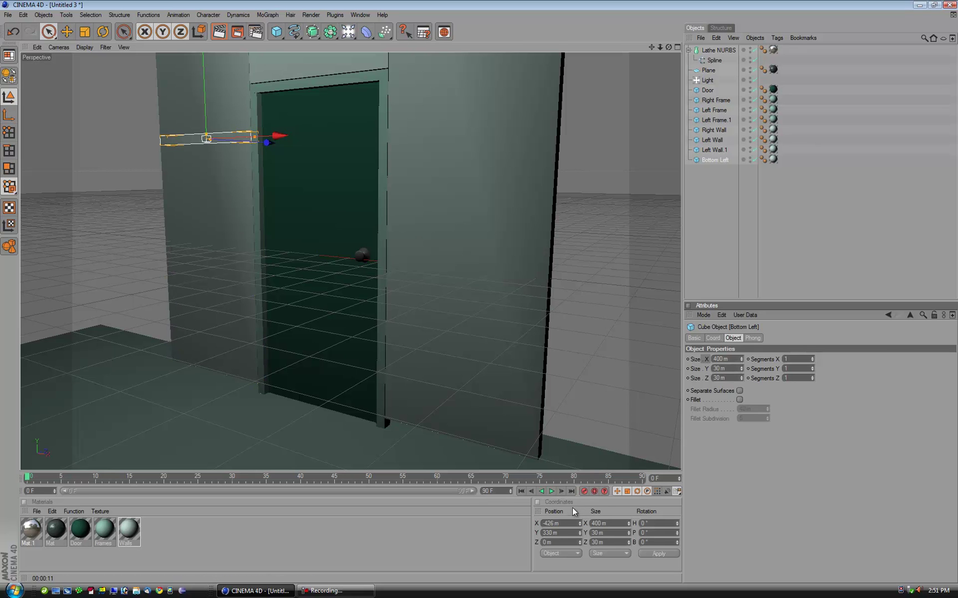
{"action": "left_click", "coordinate": [527, 529]}
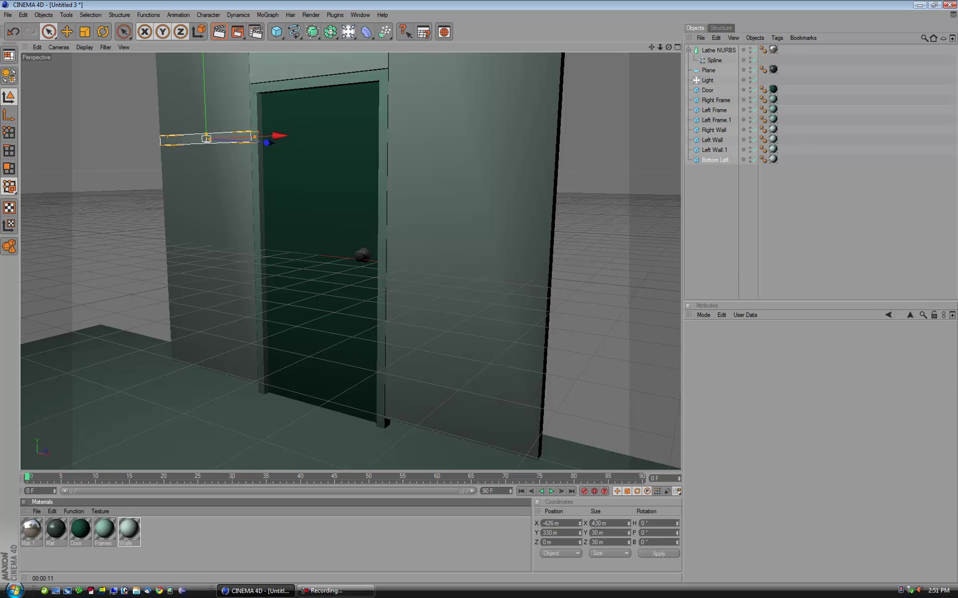
{"action": "left_click", "coordinate": [550, 532]}
{"action": "left_click", "coordinate": [544, 532]}
{"action": "key", "text": "Delete"}
{"action": "key", "text": "Delete"}
{"action": "key", "text": "Return"}
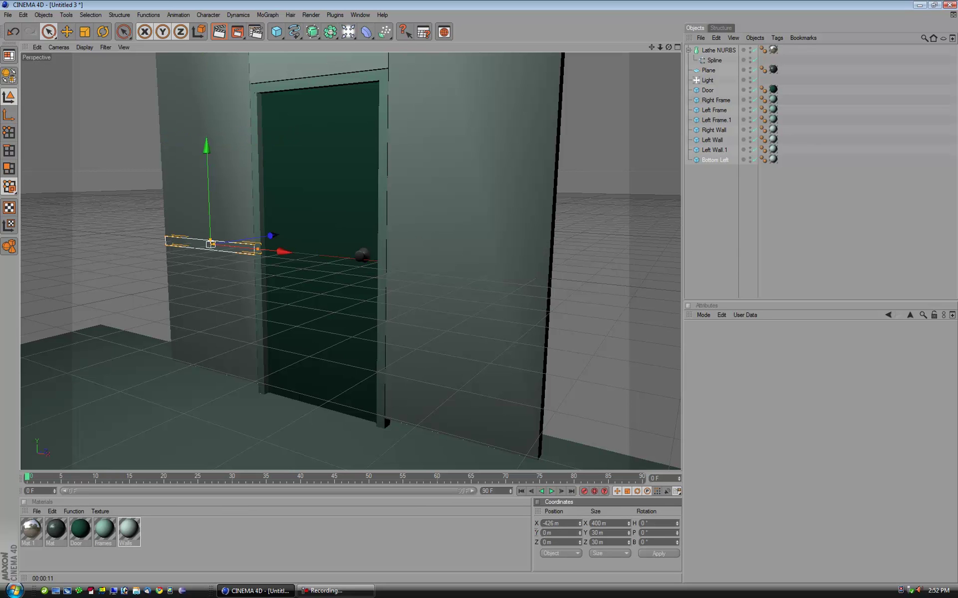
- Lower the Bottom Left strip to the base of the wall and set its Y position to -435 m
{"action": "left_click_drag", "start_coordinate": [206, 147], "coordinate": [479, 291]}
{"action": "key", "text": "F3"}
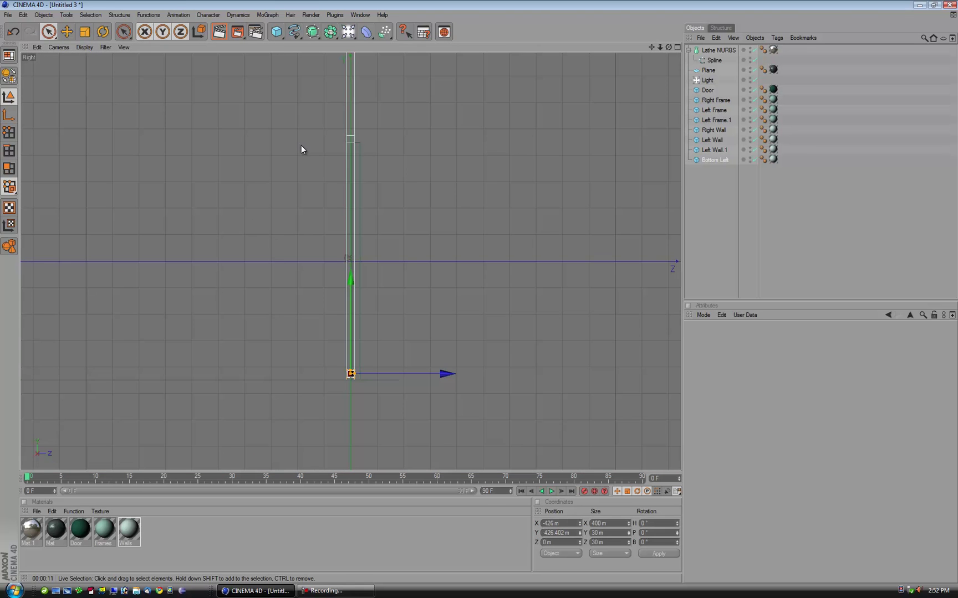
{"action": "key", "text": "o"}
{"action": "scroll", "coordinate": [335, 169], "scroll_direction": "down", "scroll_amount": 3}
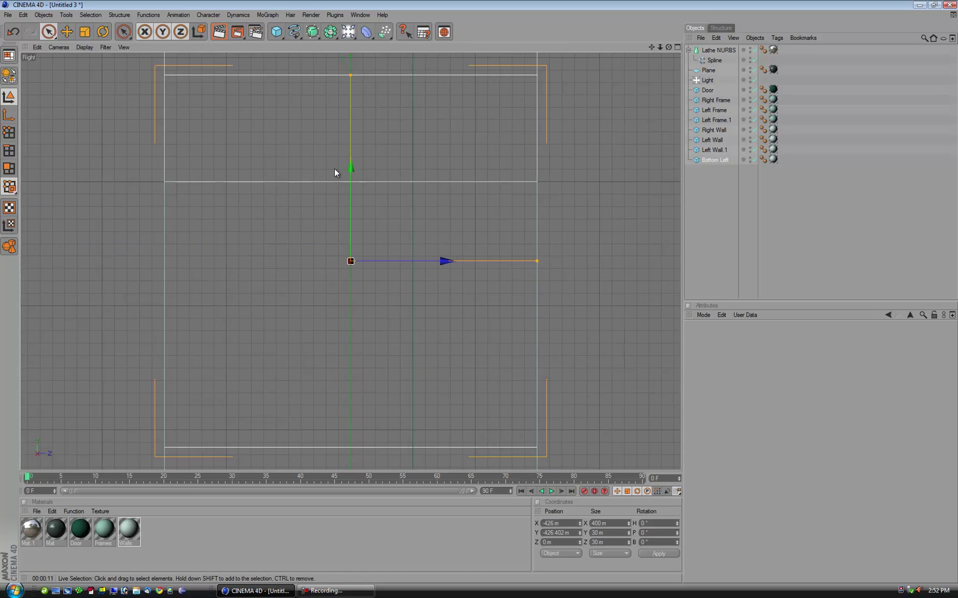
{"action": "left_click_drag", "start_coordinate": [354, 173], "coordinate": [354, 238]}
{"action": "left_click_drag", "start_coordinate": [480, 292], "coordinate": [479, 293]}
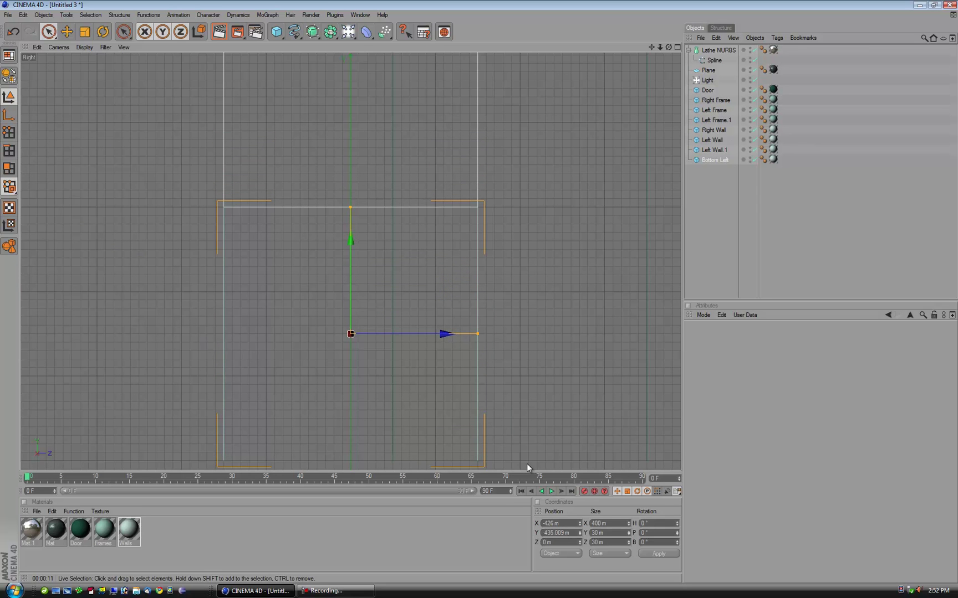
{"action": "double_click", "coordinate": [565, 533]}
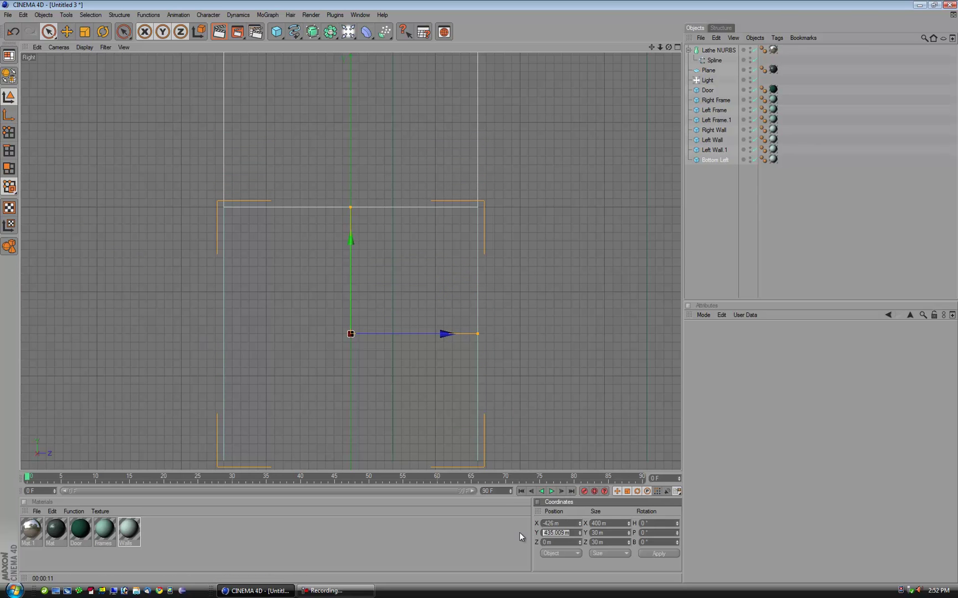
{"action": "key", "text": "BackSpace"}
{"action": "type", "text": "-435"}
{"action": "key", "text": "Return"}
{"action": "key", "text": "F2"}
{"action": "key", "text": "F1"}
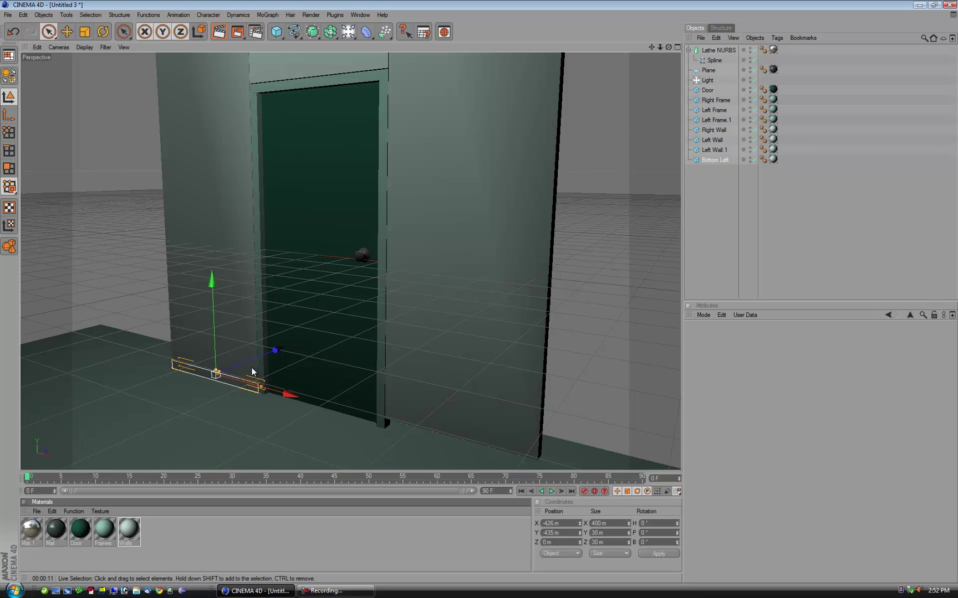
- Shift Bottom Left along Z so it aligns with the door frame and set its Z position to 20 m
{"action": "key", "text": "F2"}
{"action": "key", "text": "F3"}
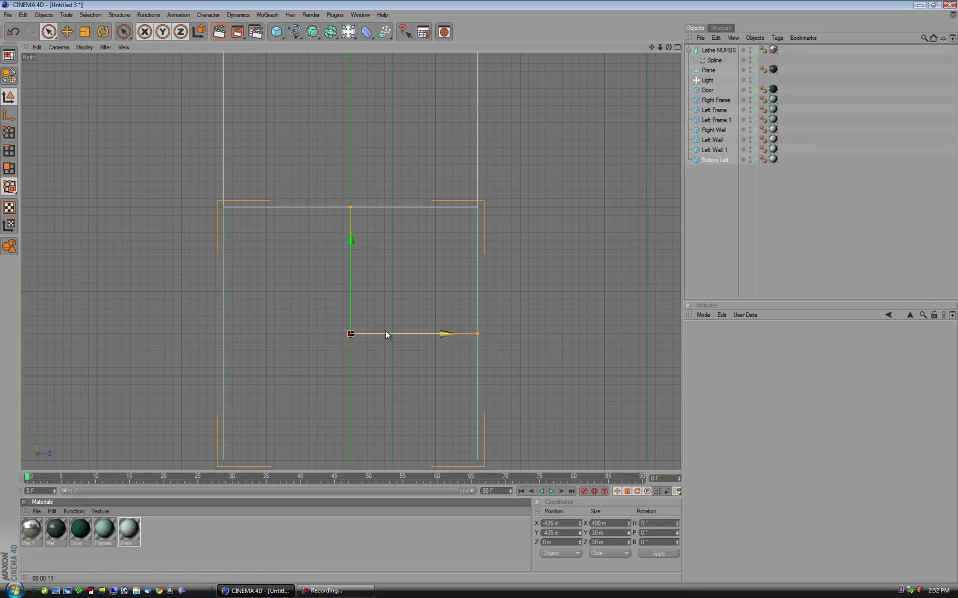
{"action": "key", "text": "F4"}
{"action": "key", "text": "F3"}
{"action": "scroll", "coordinate": [396, 331], "scroll_direction": "down", "scroll_amount": 3}
{"action": "scroll", "coordinate": [396, 332], "scroll_direction": "down", "scroll_amount": 2}
{"action": "left_click_drag", "start_coordinate": [441, 297], "coordinate": [480, 294]}
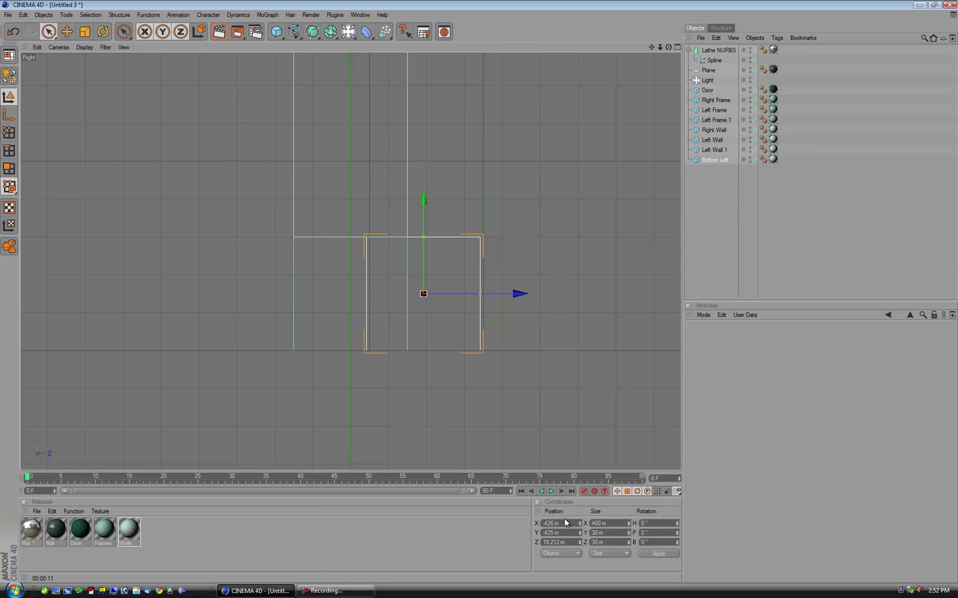
{"action": "left_click", "coordinate": [568, 542]}
{"action": "type", "text": "20"}
{"action": "key", "text": "Return"}
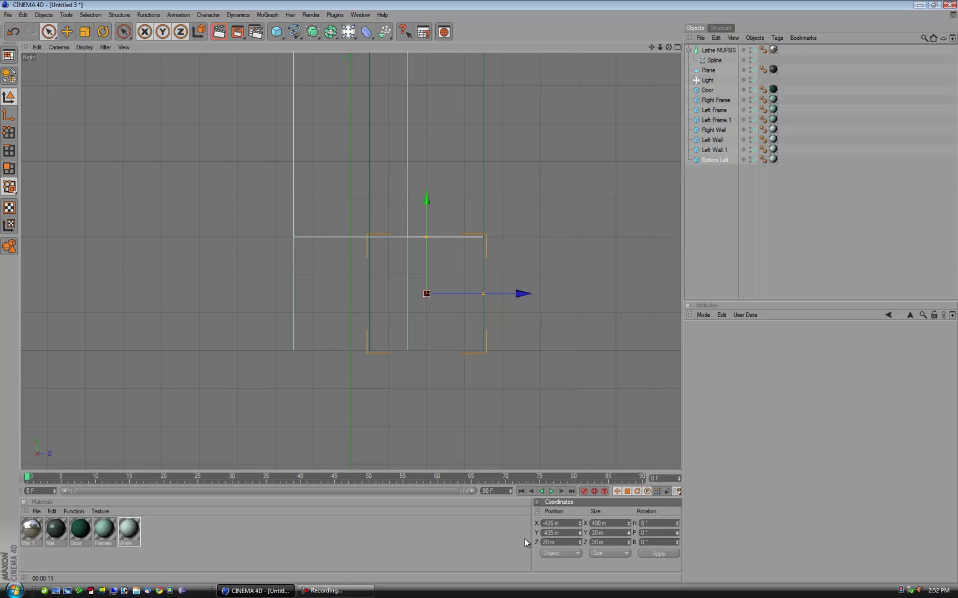
- Create a new dark material with color R 32, G 32, B 32 and disable its Specular channel
{"action": "key", "text": "F1"}
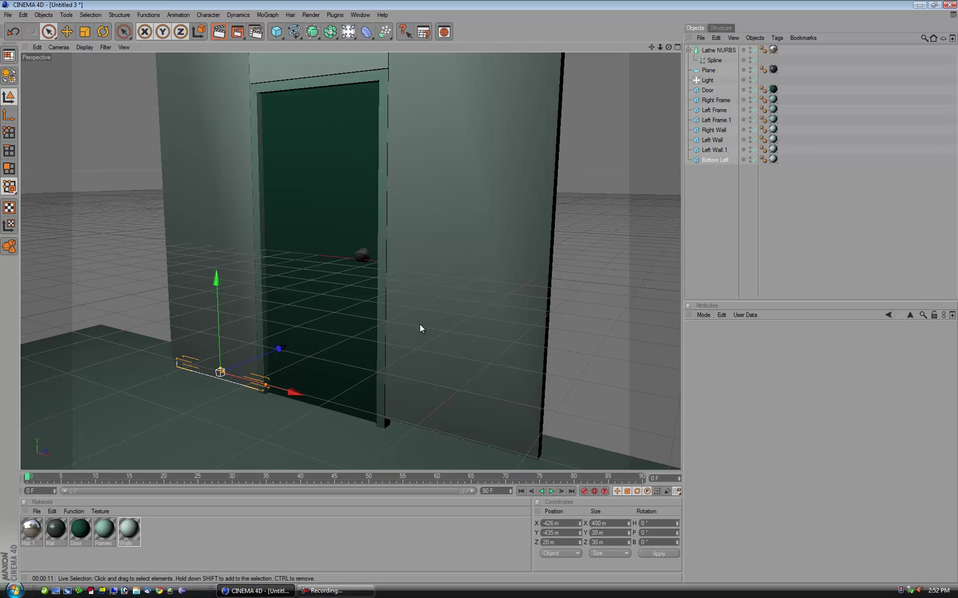
{"action": "left_click_drag", "start_coordinate": [347, 377], "coordinate": [478, 295], "text": "alt"}
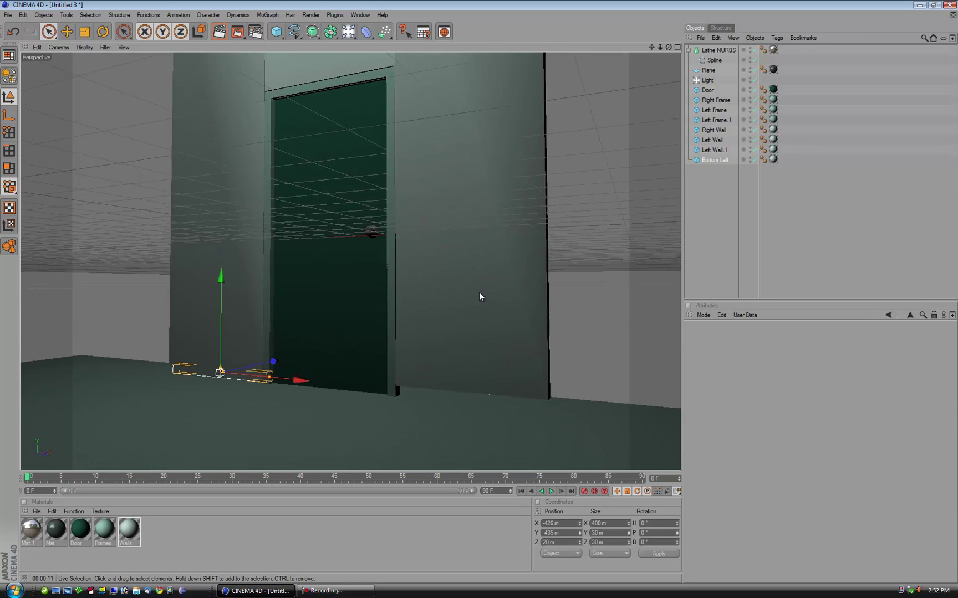
{"action": "double_click", "coordinate": [155, 540]}
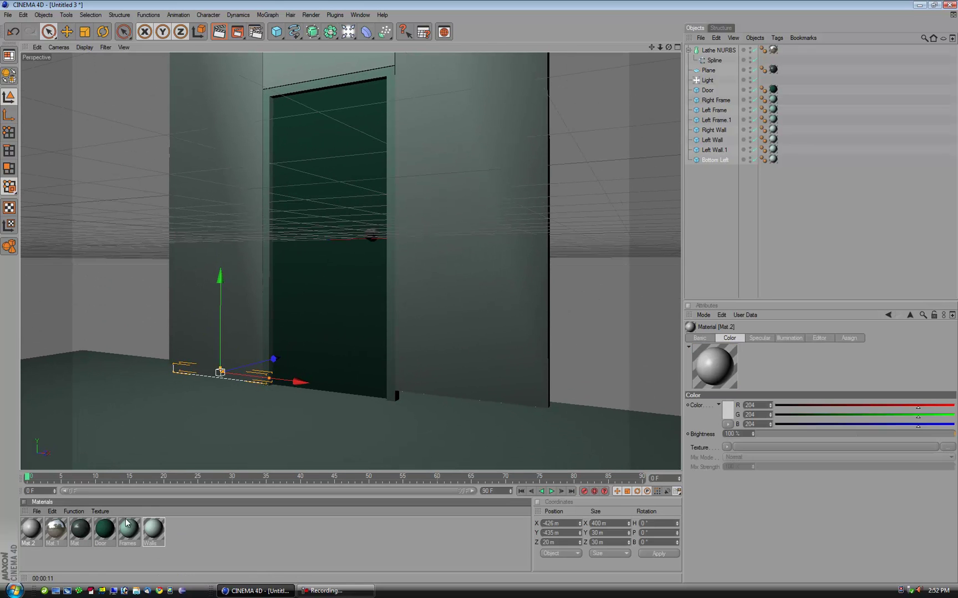
{"action": "double_click", "coordinate": [31, 529]}
{"action": "left_click", "coordinate": [181, 156]}
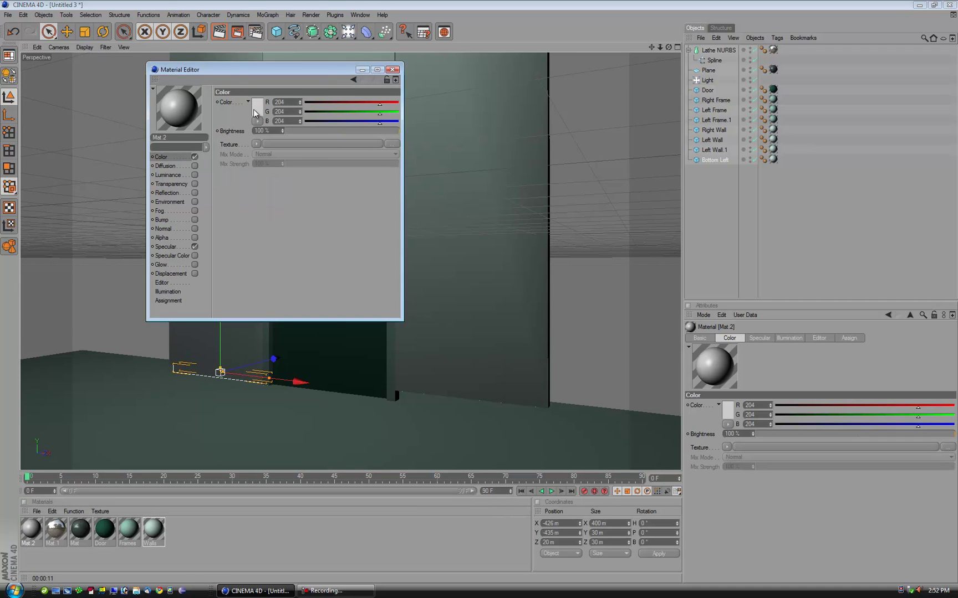
{"action": "left_click", "coordinate": [254, 110]}
{"action": "left_click_drag", "start_coordinate": [250, 122], "coordinate": [189, 119]}
{"action": "left_click", "coordinate": [238, 144]}
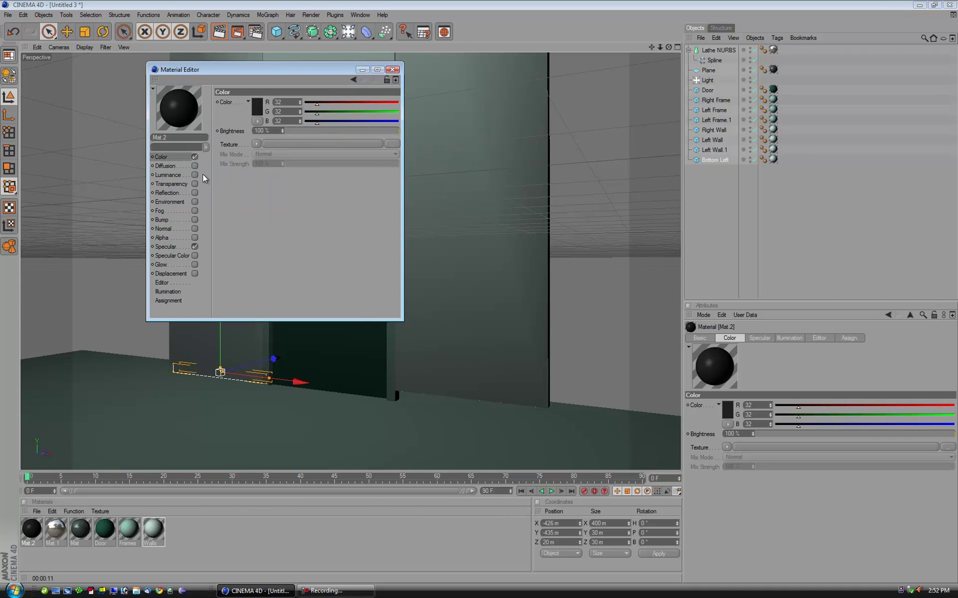
{"action": "left_click", "coordinate": [194, 247]}
{"action": "left_click", "coordinate": [392, 69]}
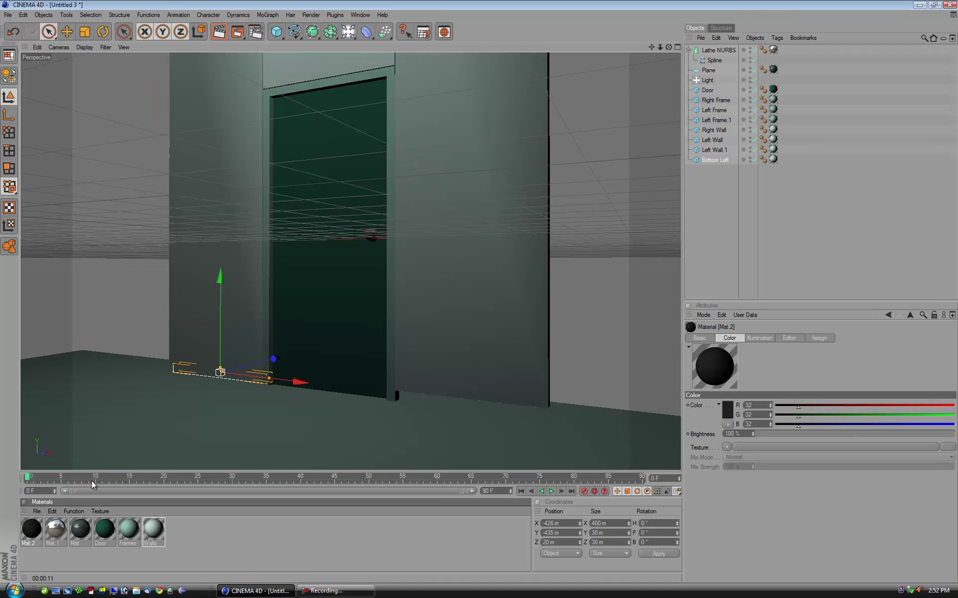
- Apply the new dark material to Bottom Left and delete its old Walls texture tag
{"action": "left_click_drag", "start_coordinate": [33, 528], "coordinate": [204, 377]}
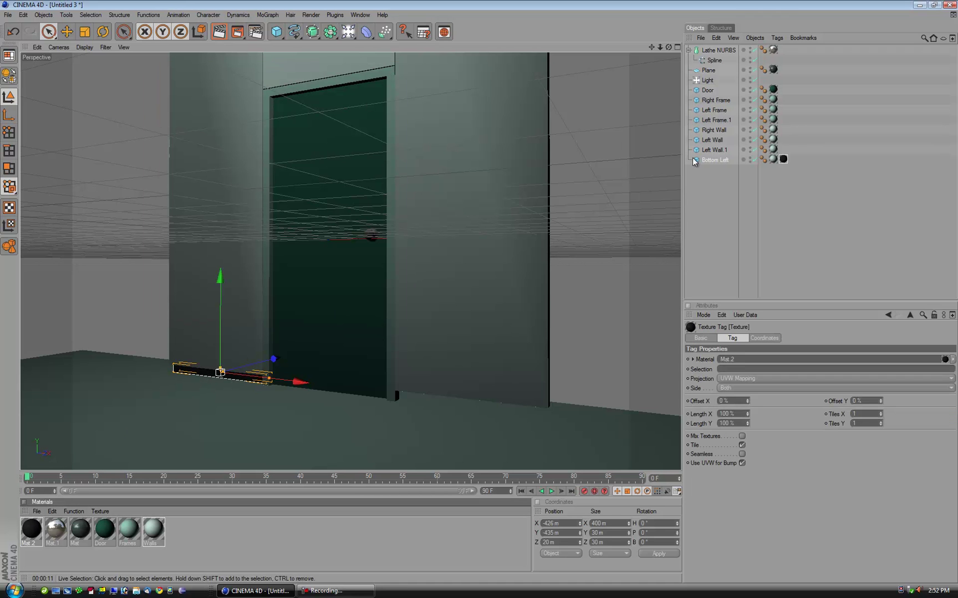
{"action": "left_click", "coordinate": [773, 160]}
{"action": "key", "text": "Delete"}
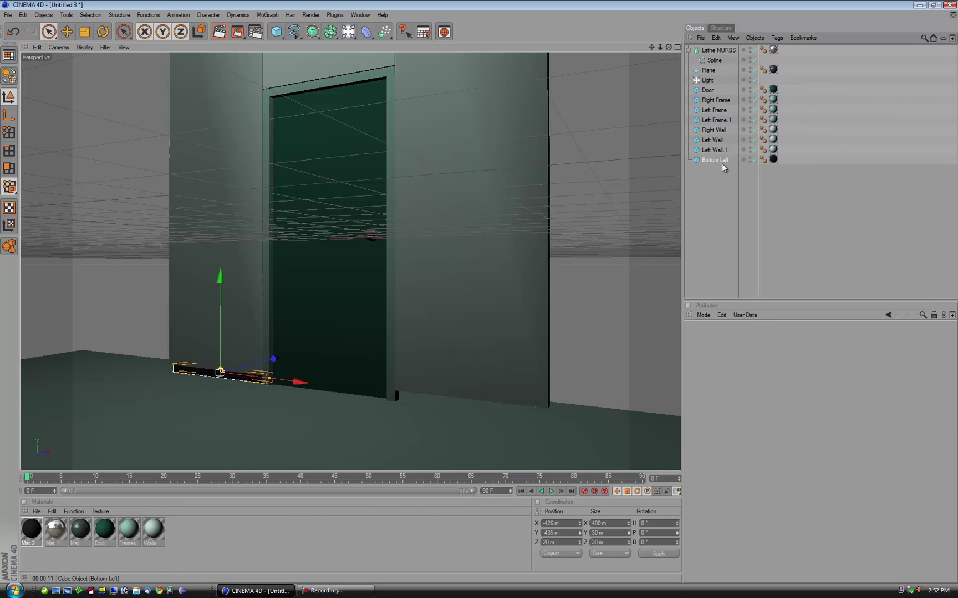
- Duplicate Bottom Left as Bottom Right and set the copy's X position to 426 m
{"action": "left_click_drag", "start_coordinate": [719, 173], "coordinate": [718, 173], "text": "ctrl"}
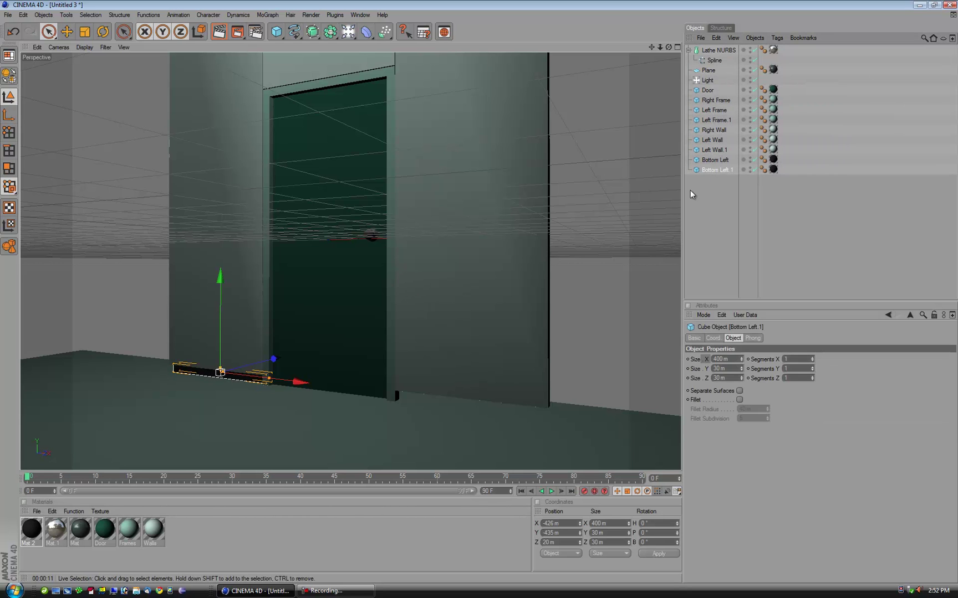
{"action": "double_click", "coordinate": [721, 170]}
{"action": "type", "text": "Bottom"}
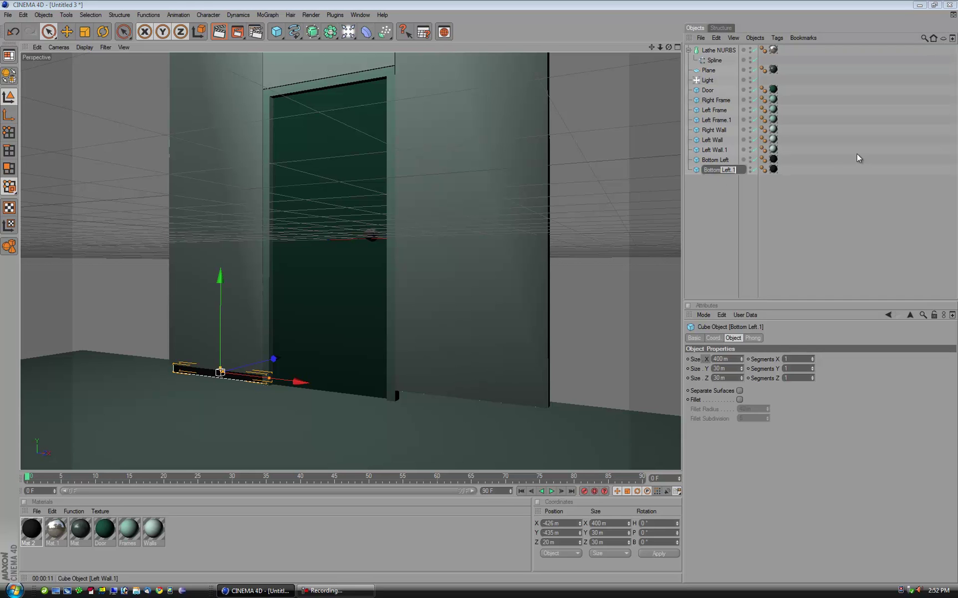
{"action": "type", "text": " Right"}
{"action": "key", "text": "Return"}
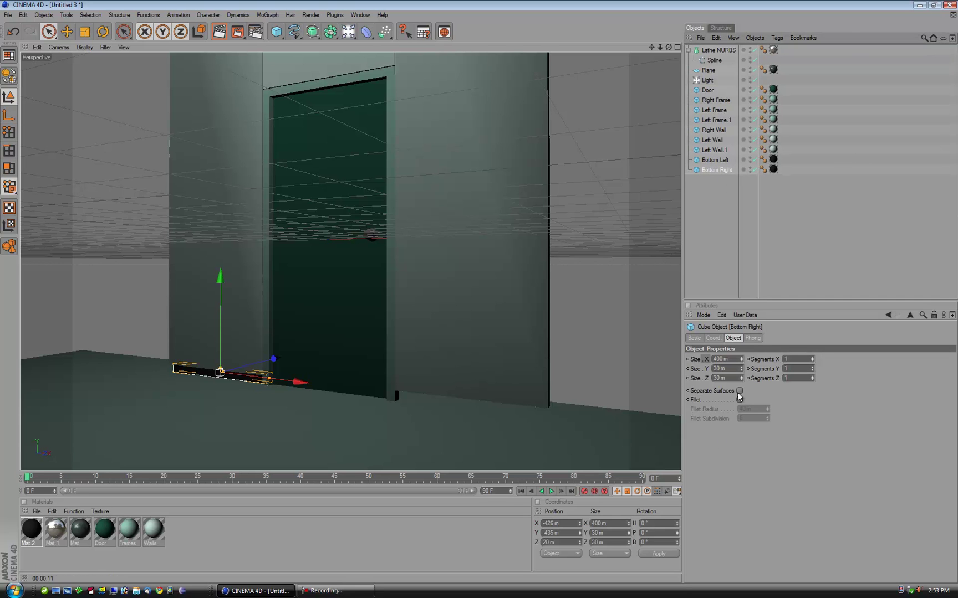
{"action": "left_click", "coordinate": [544, 523]}
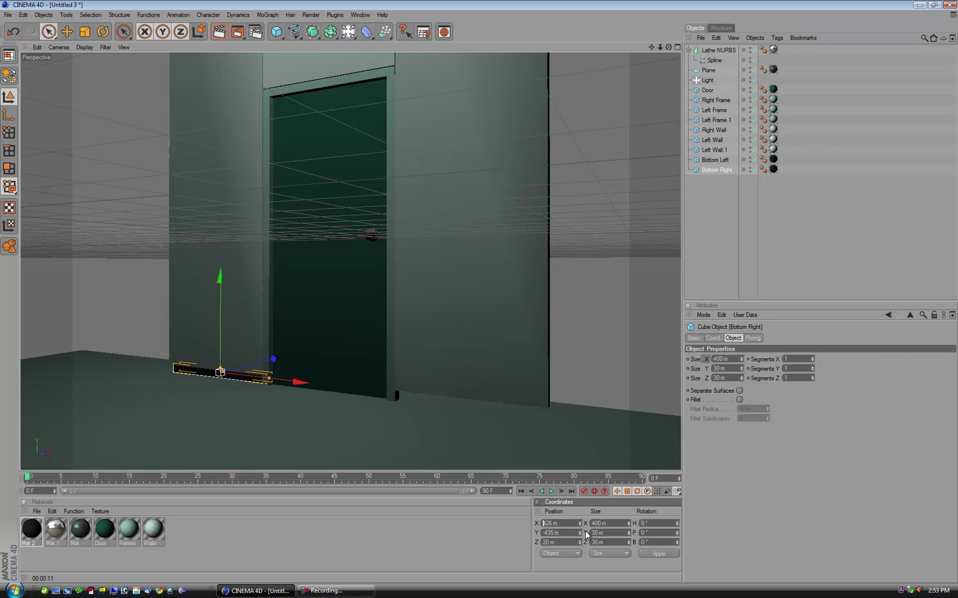
{"action": "key", "text": "Return"}
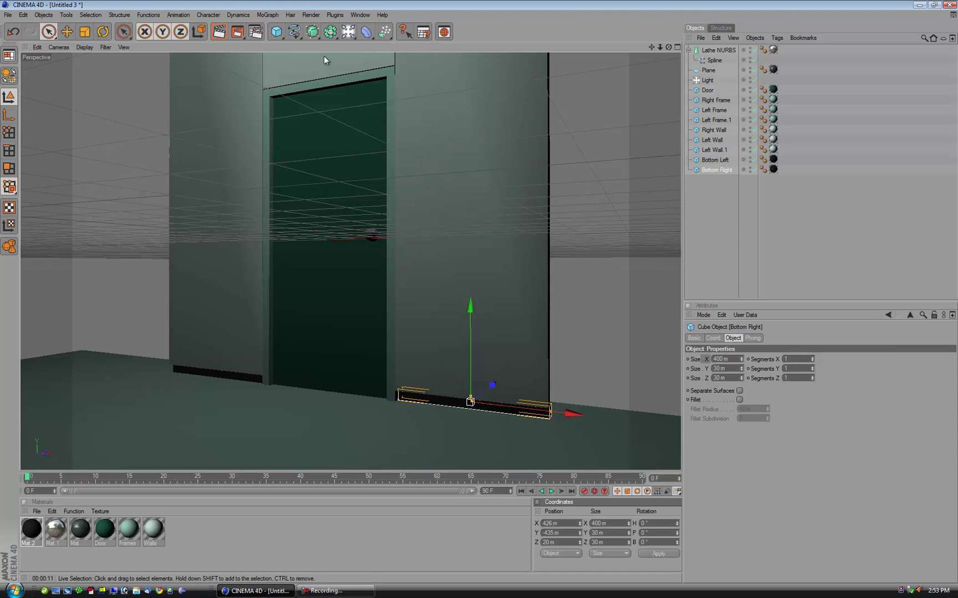
- Deselect all objects and render the scene to the Picture Viewer
{"action": "left_click", "coordinate": [718, 212]}
{"action": "left_click_drag", "start_coordinate": [236, 32], "coordinate": [267, 69]}
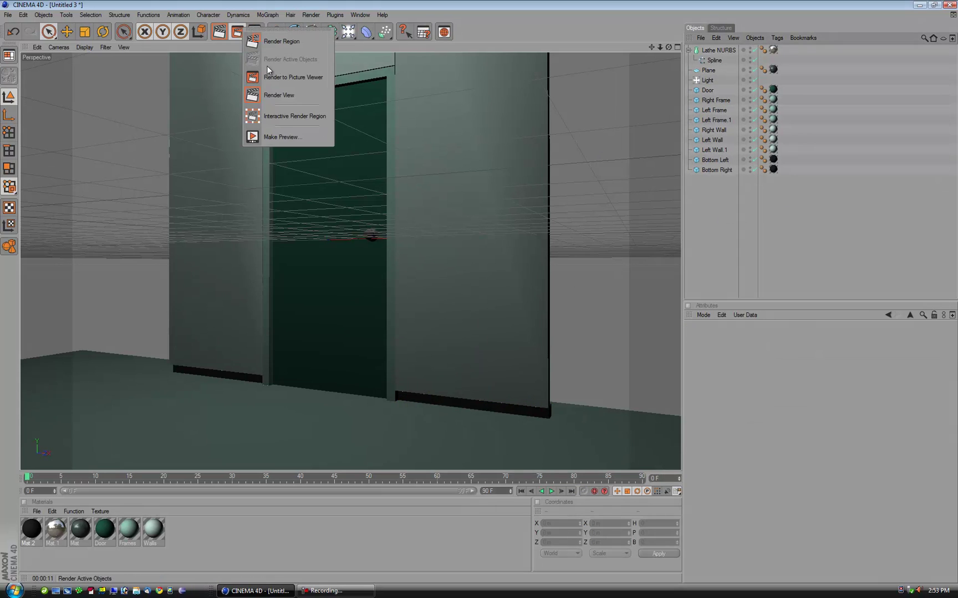
{"action": "left_click_drag", "start_coordinate": [268, 70], "coordinate": [268, 78]}
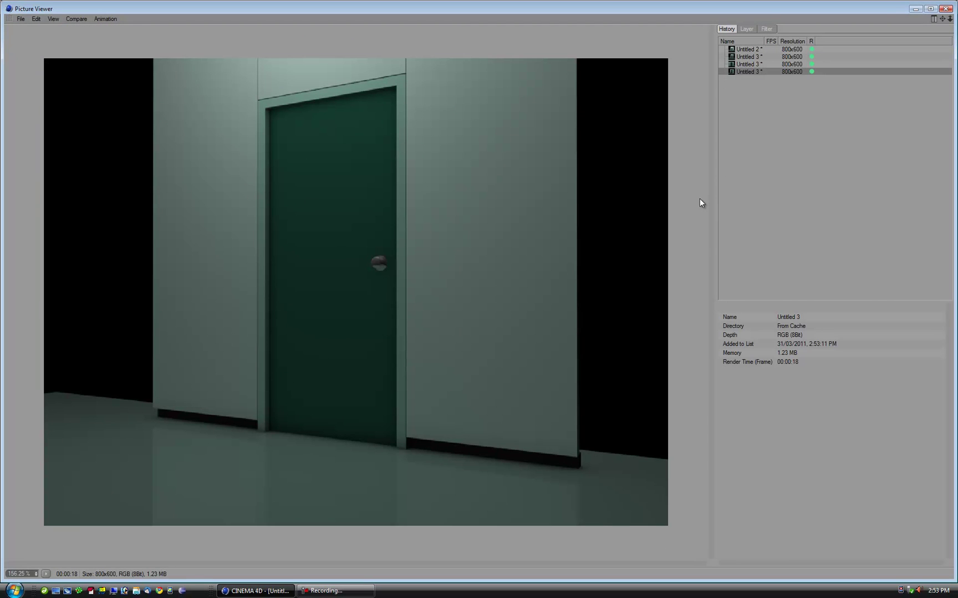